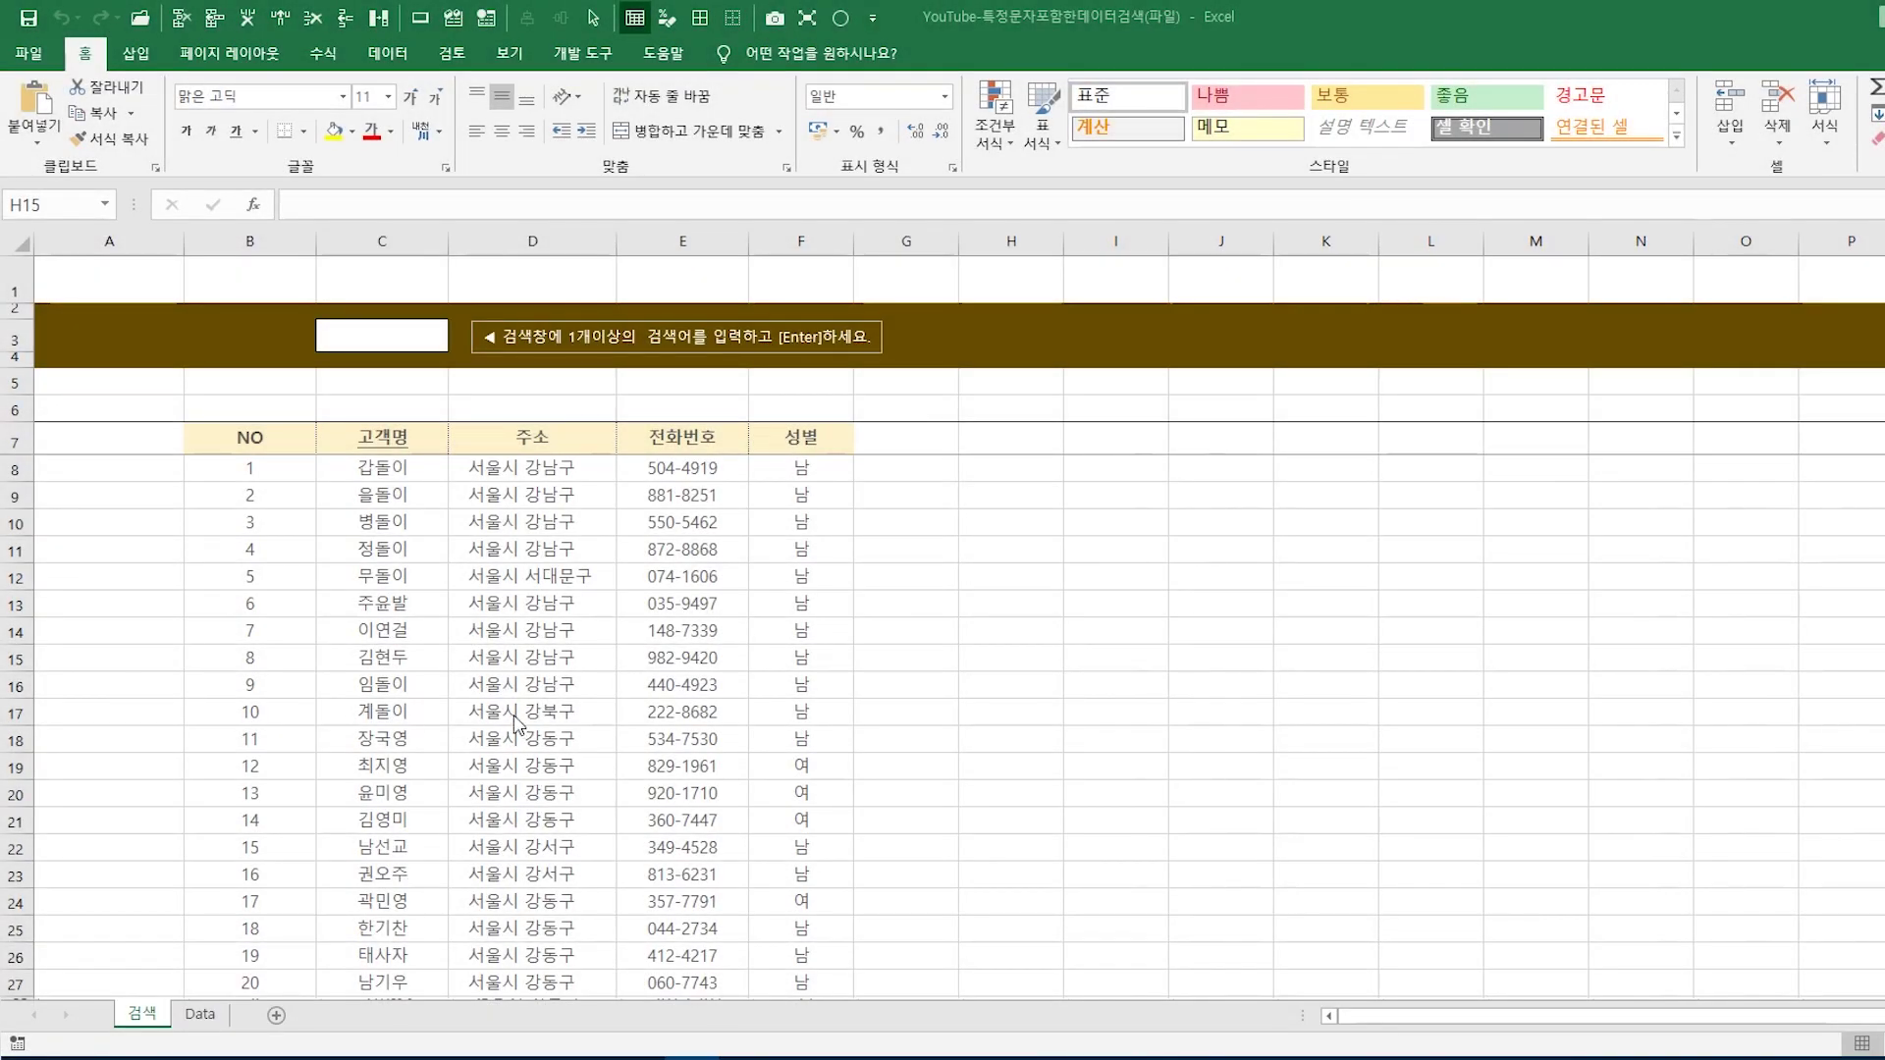
Step: Search C3 for 두 to filter the list to 7 customers, then reselect C3
click(376, 342)
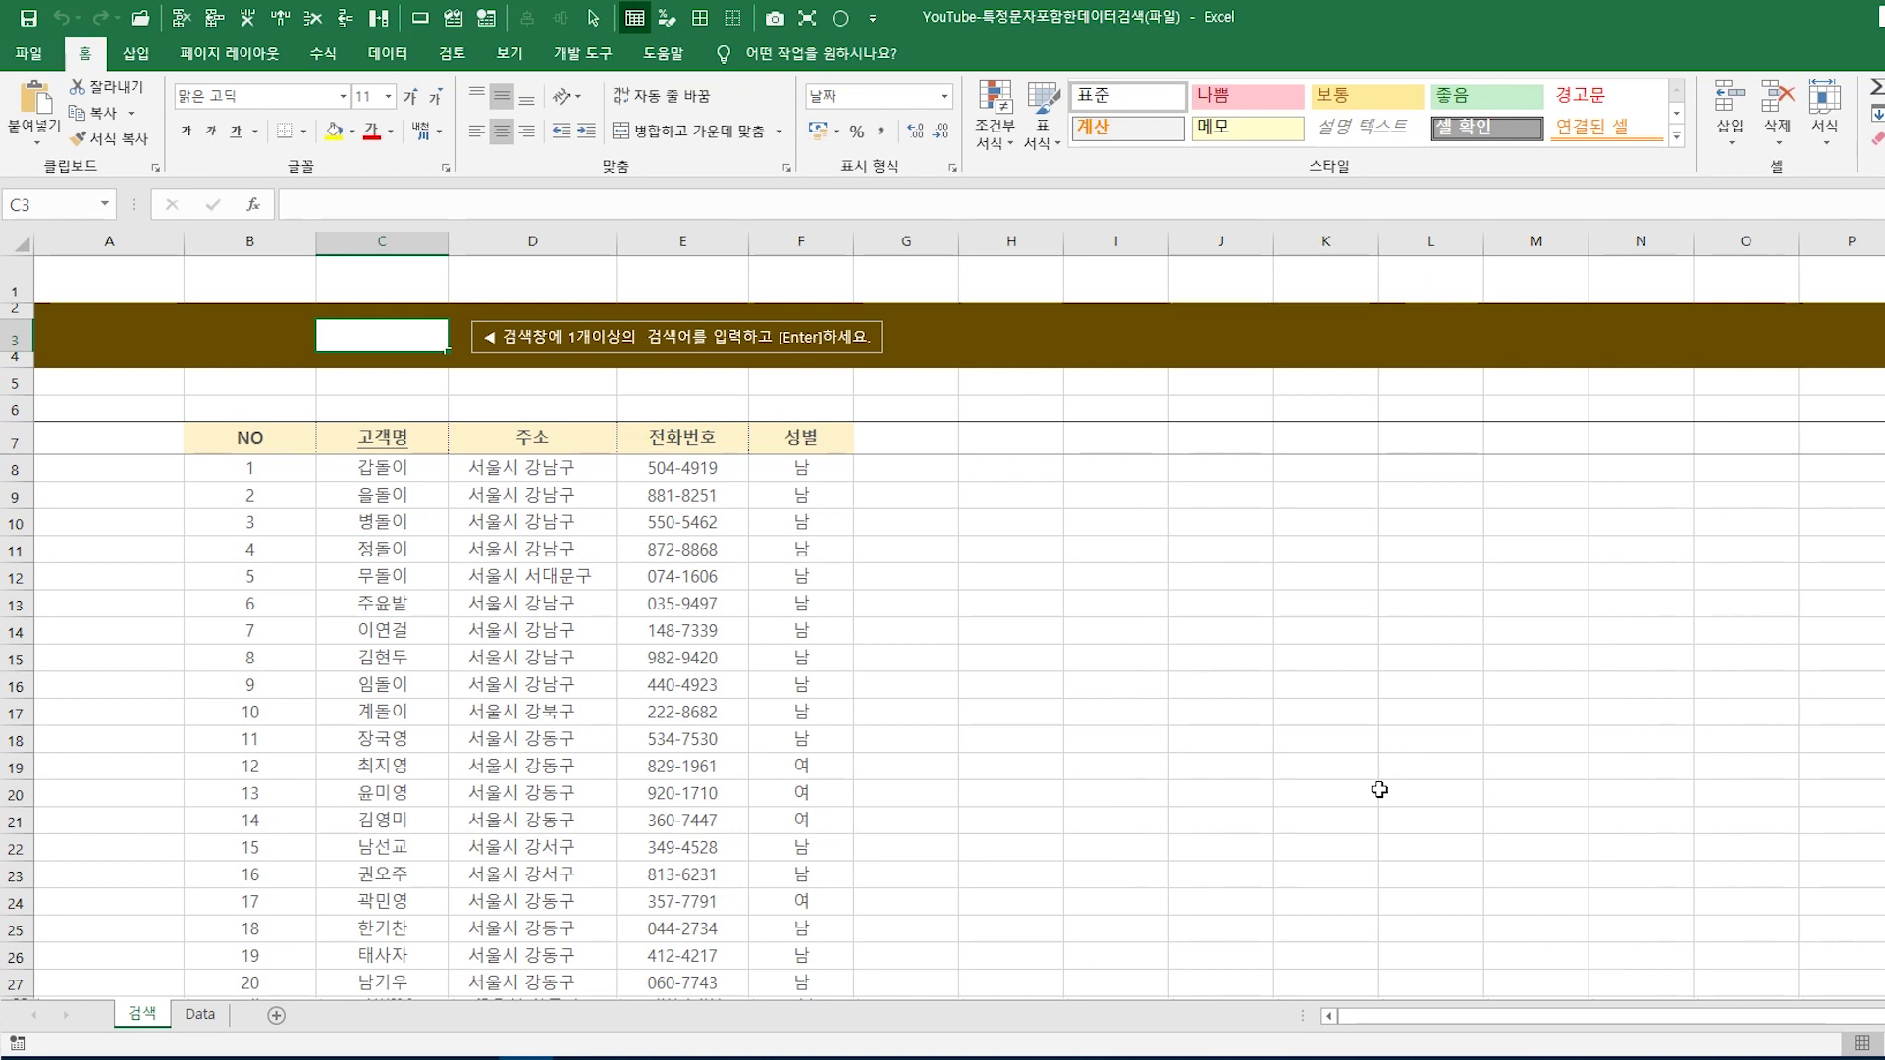
text(두)
key(Return)
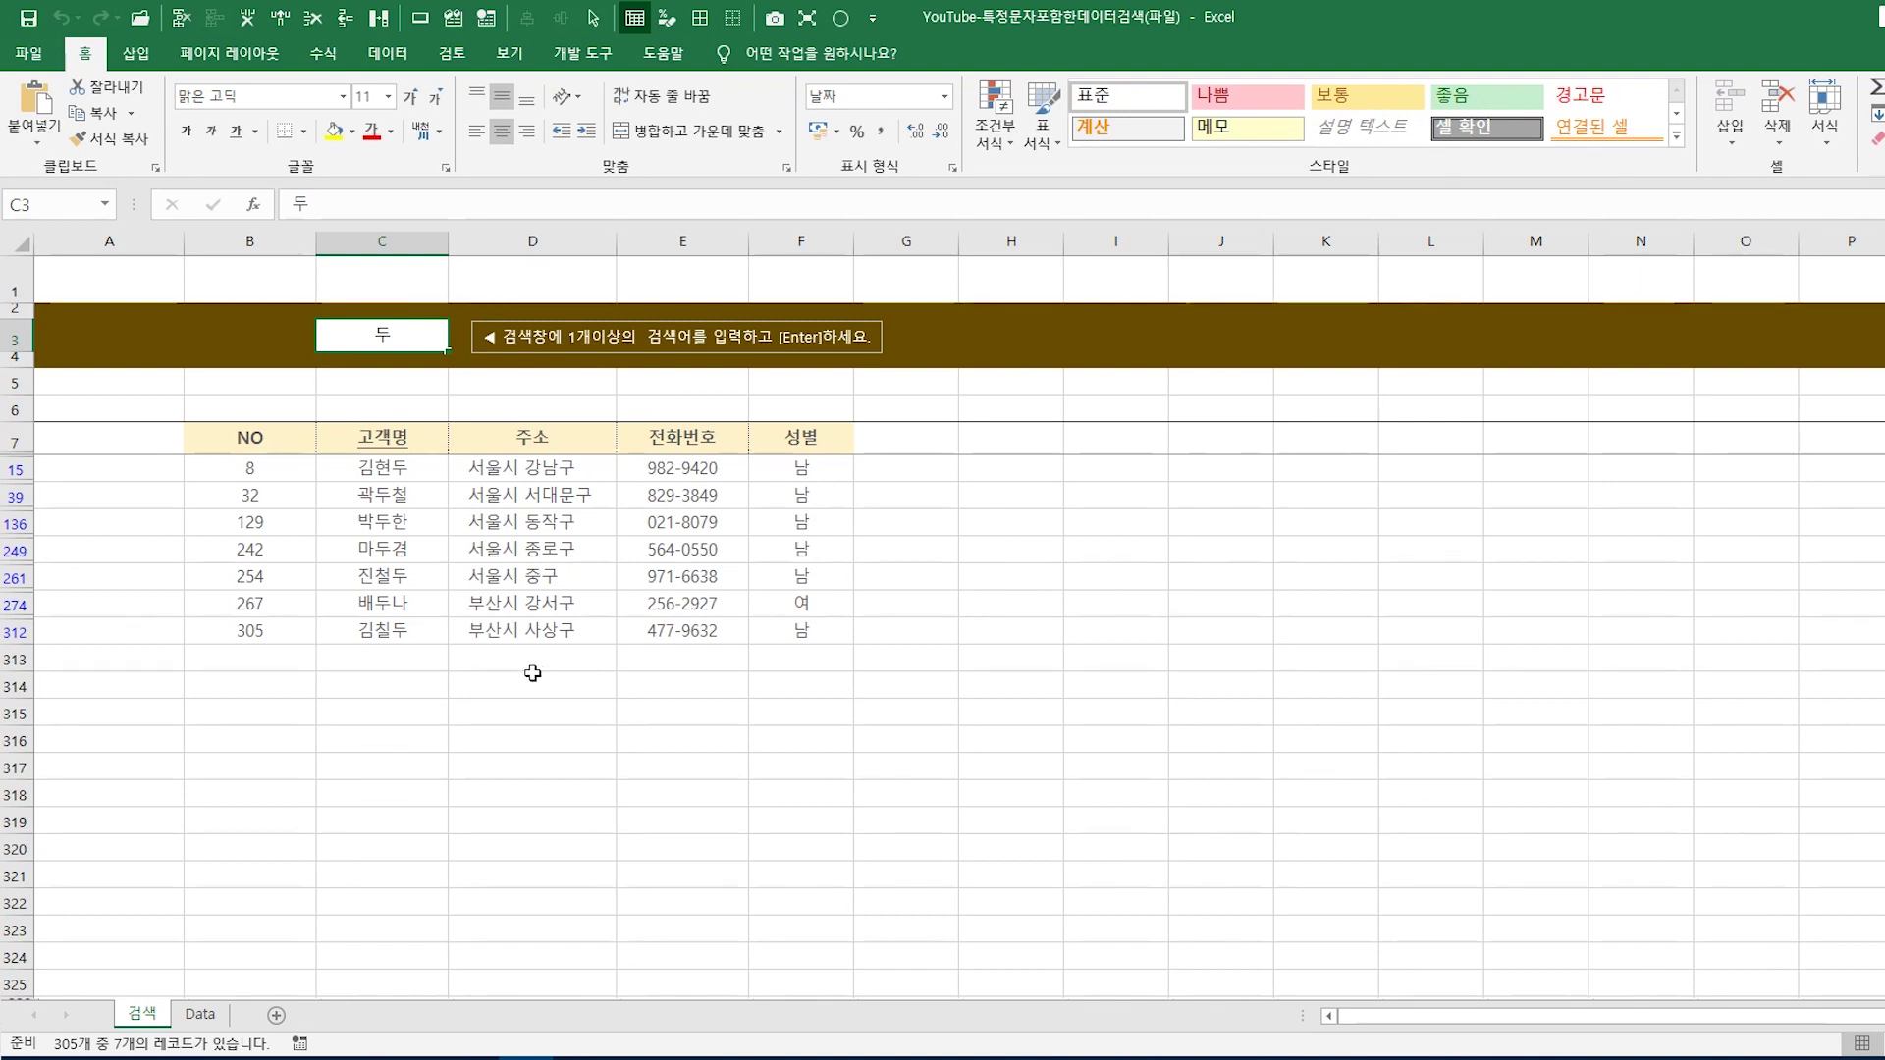
click(391, 438)
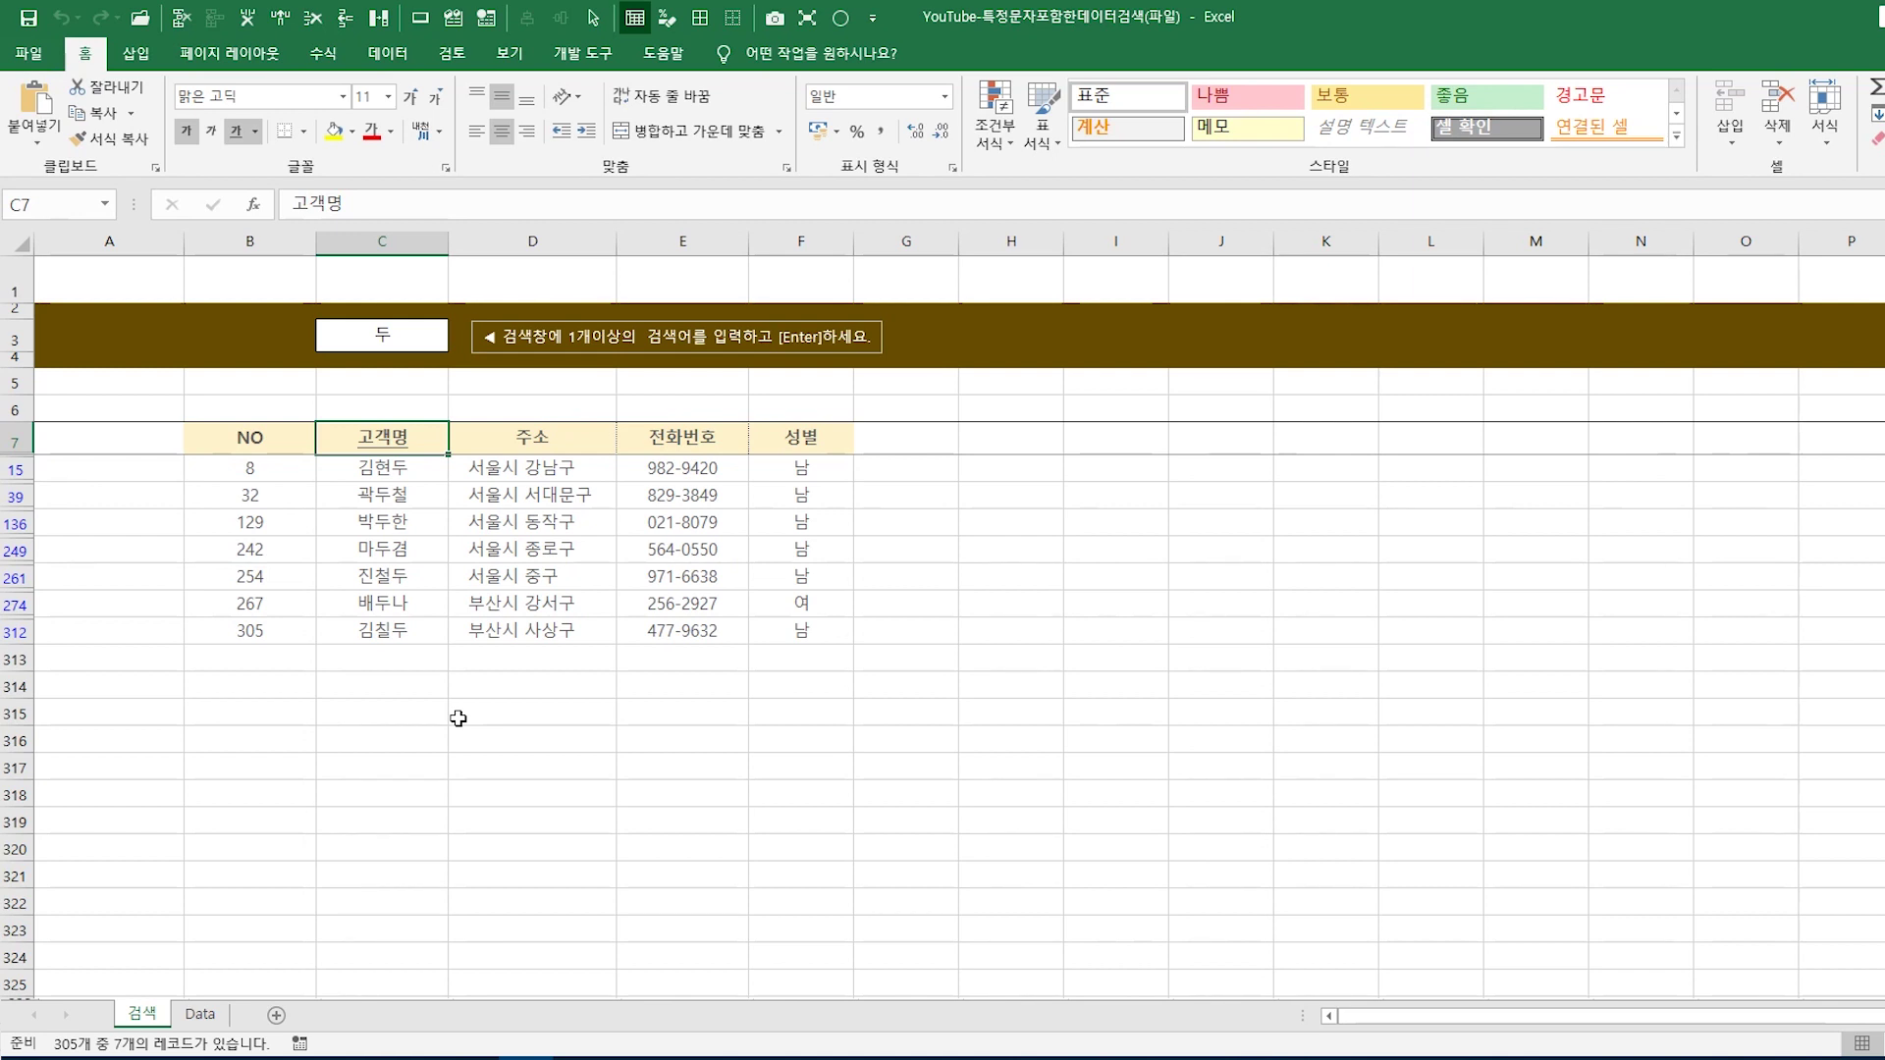
click(362, 337)
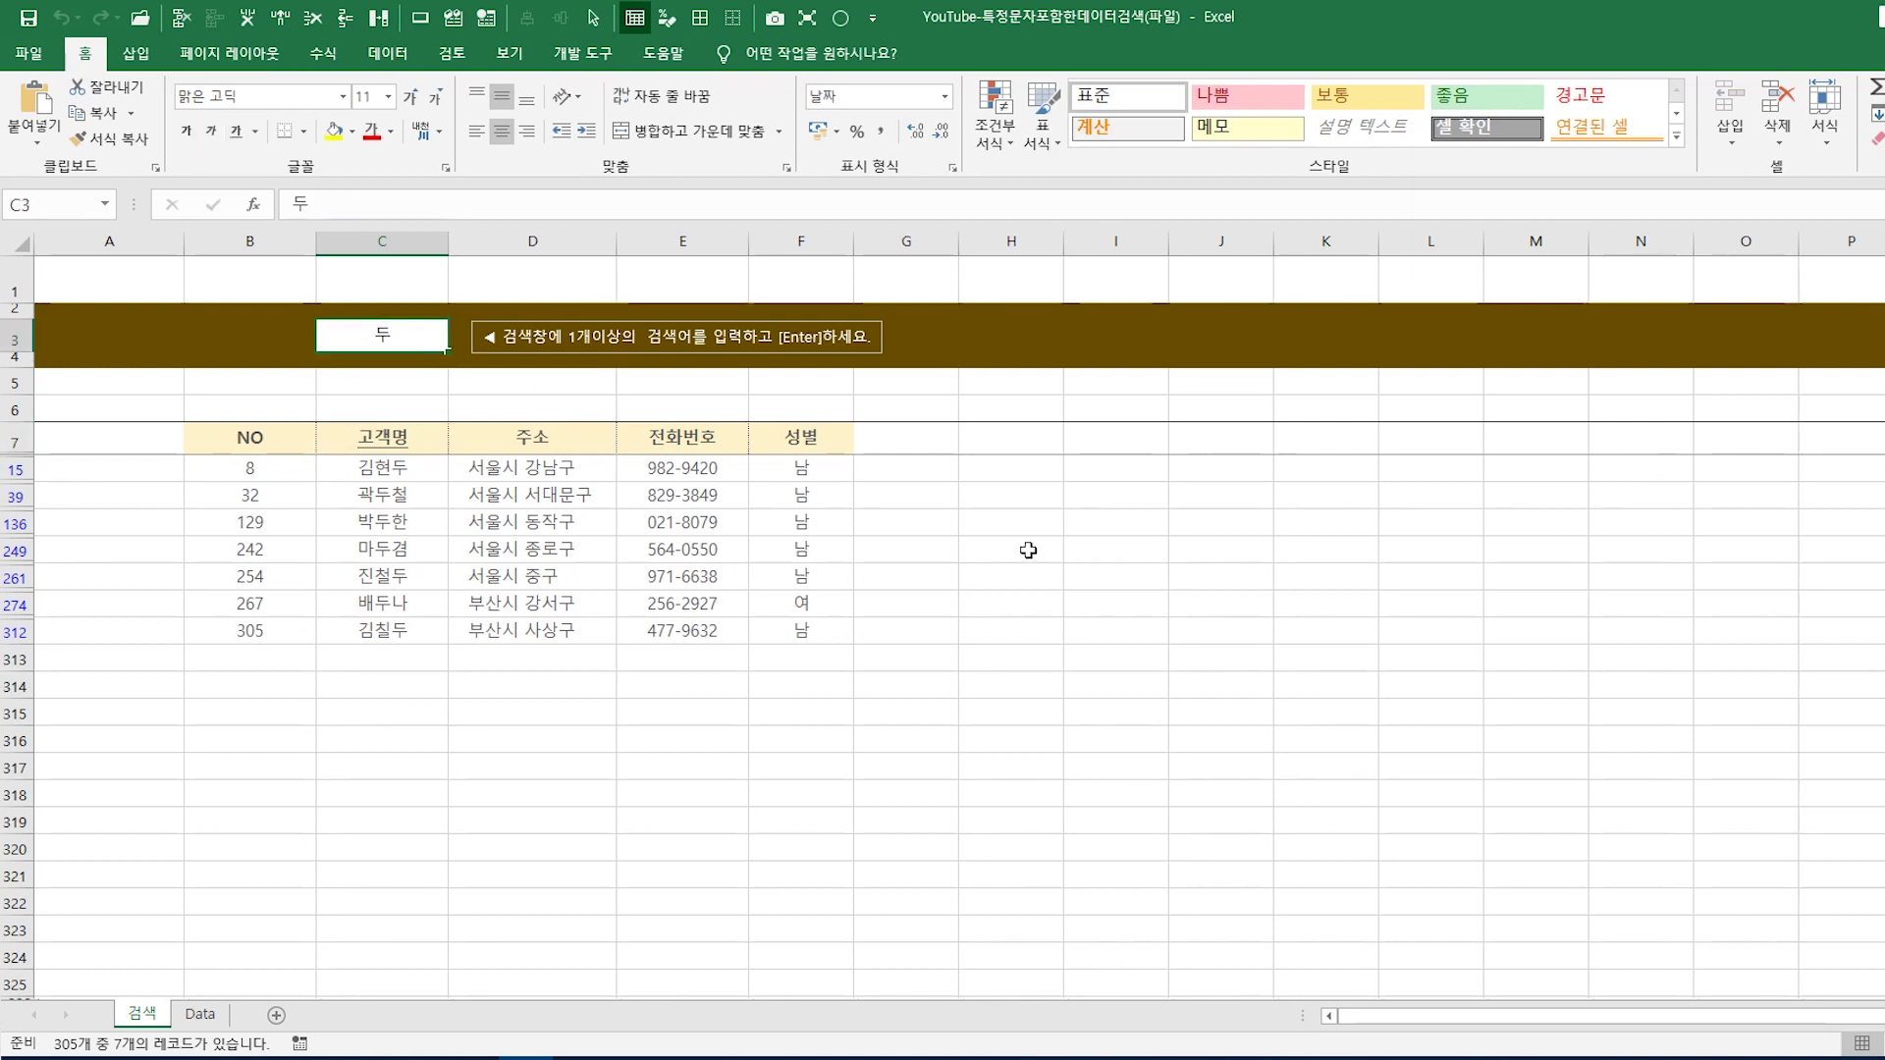
Step: Enter 우 in C3 and select the 13 matching customer names to count them
text(우)
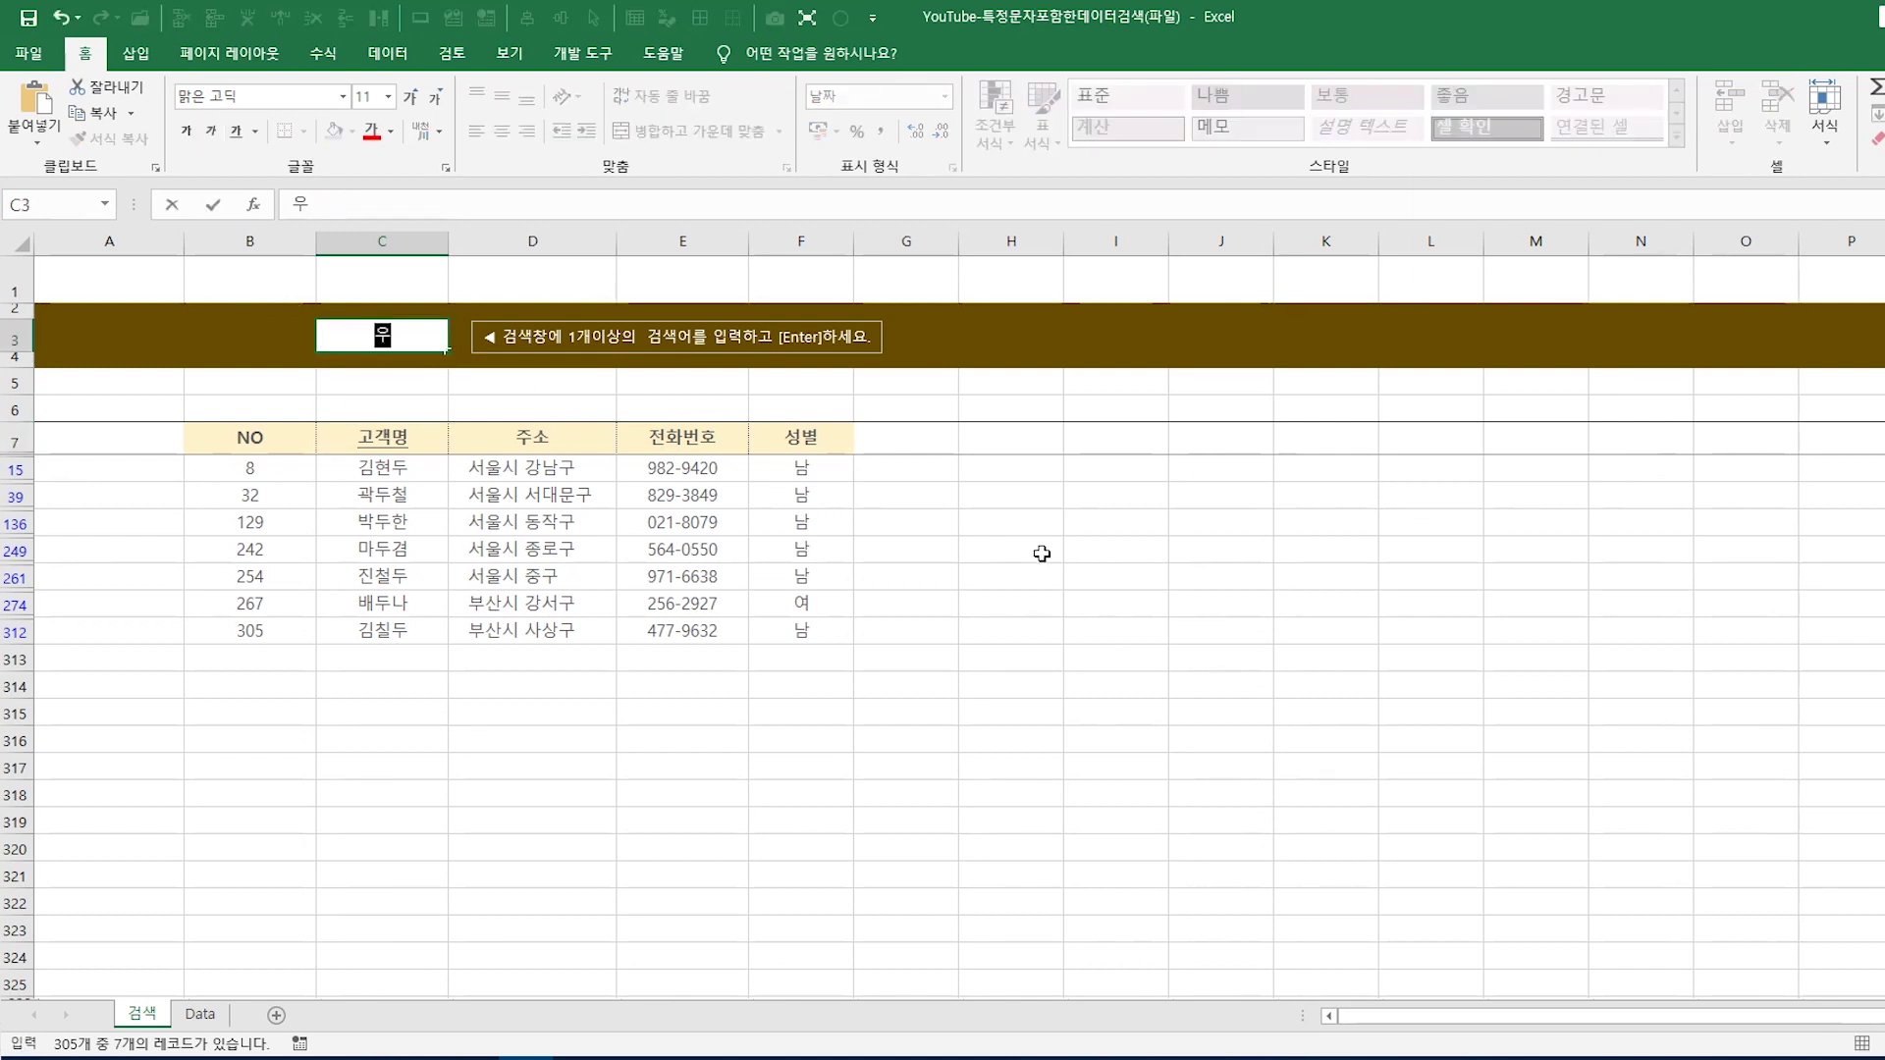
key(Return)
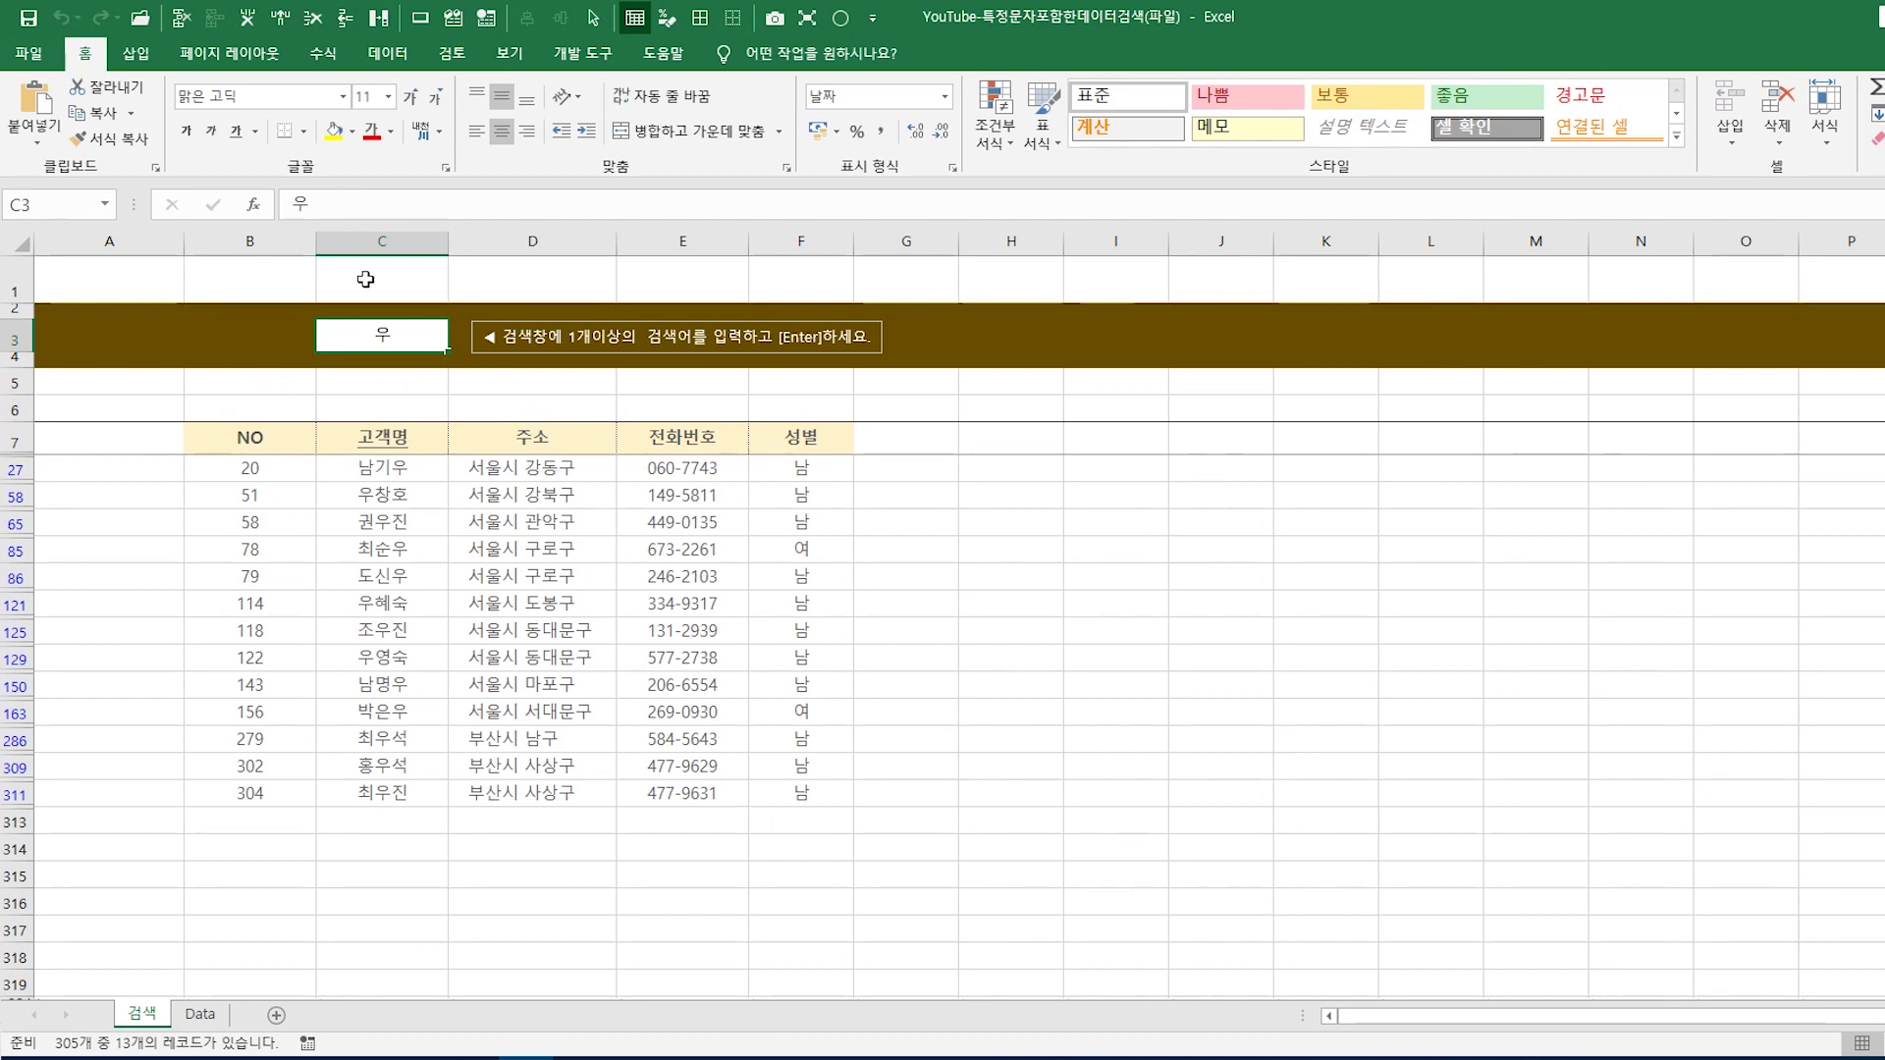
drag(376, 453, 382, 794)
mouse_move(428, 470)
mouse_down()
mouse_move(462, 510)
mouse_move(408, 791)
mouse_up()
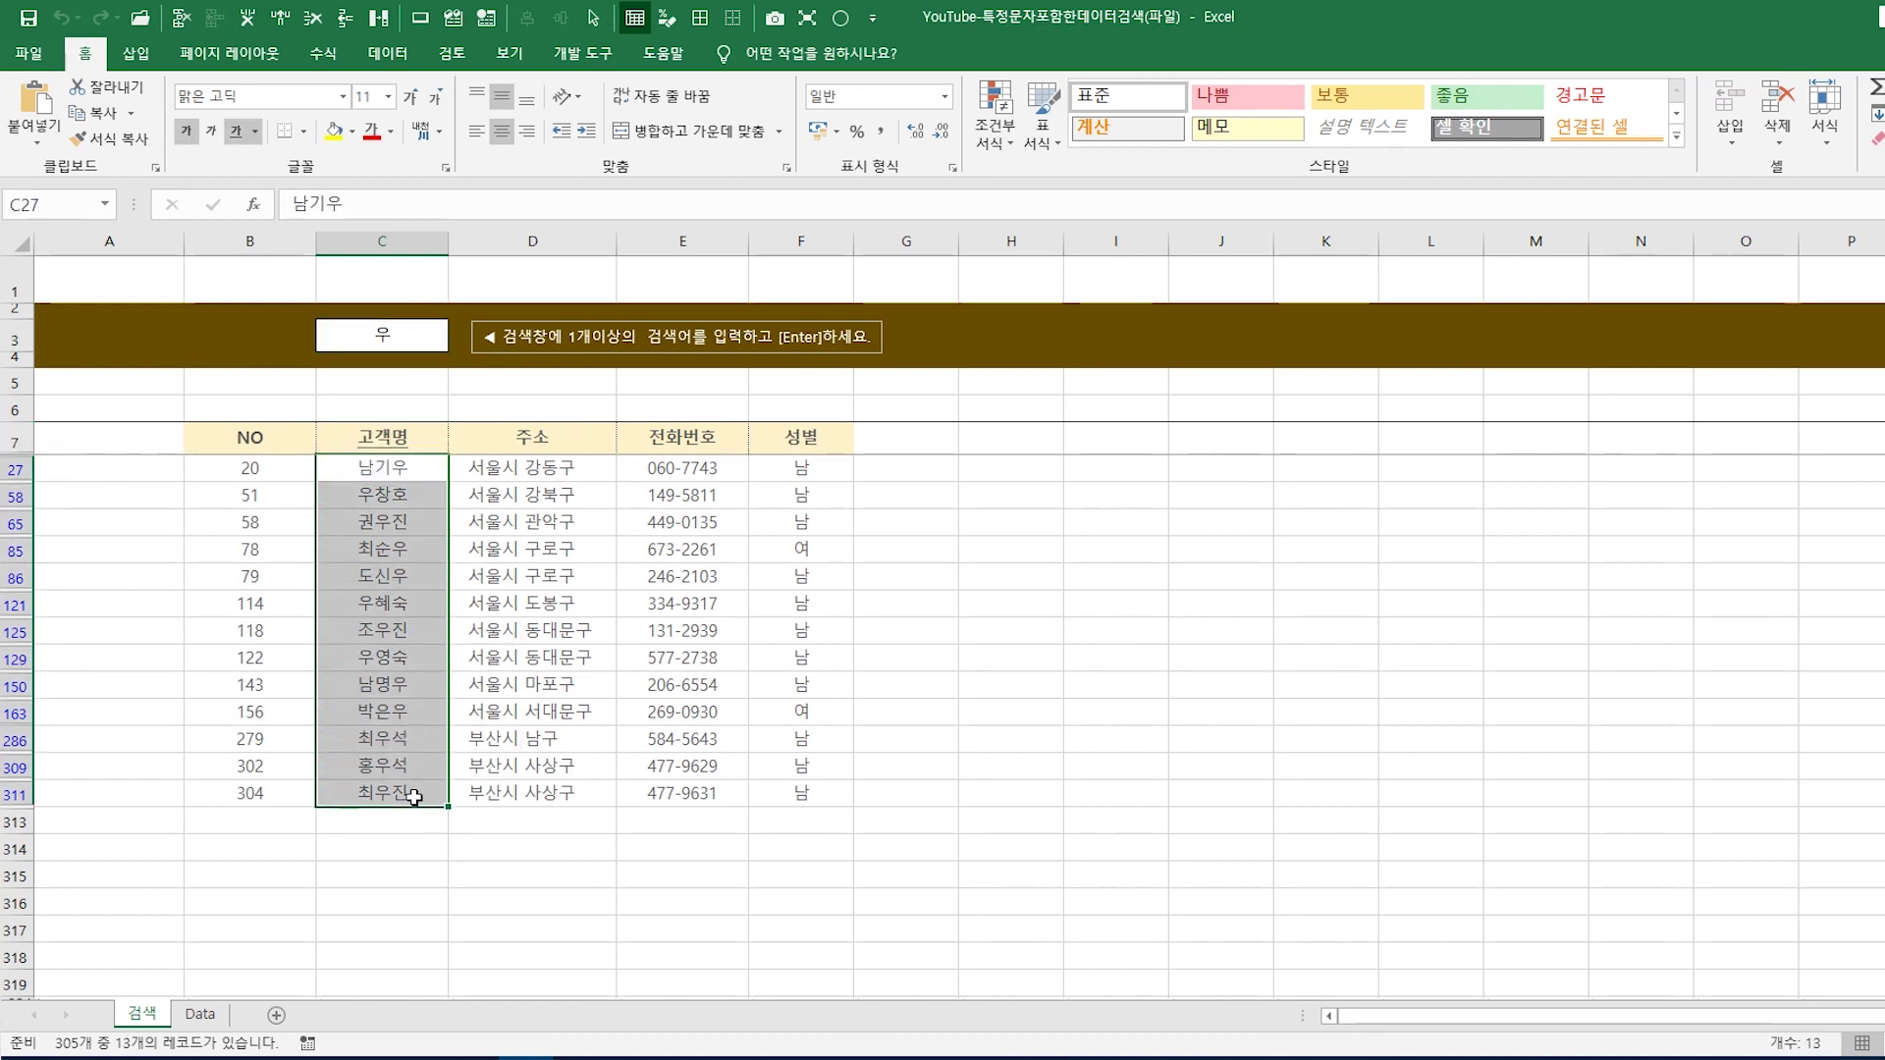
click(1099, 798)
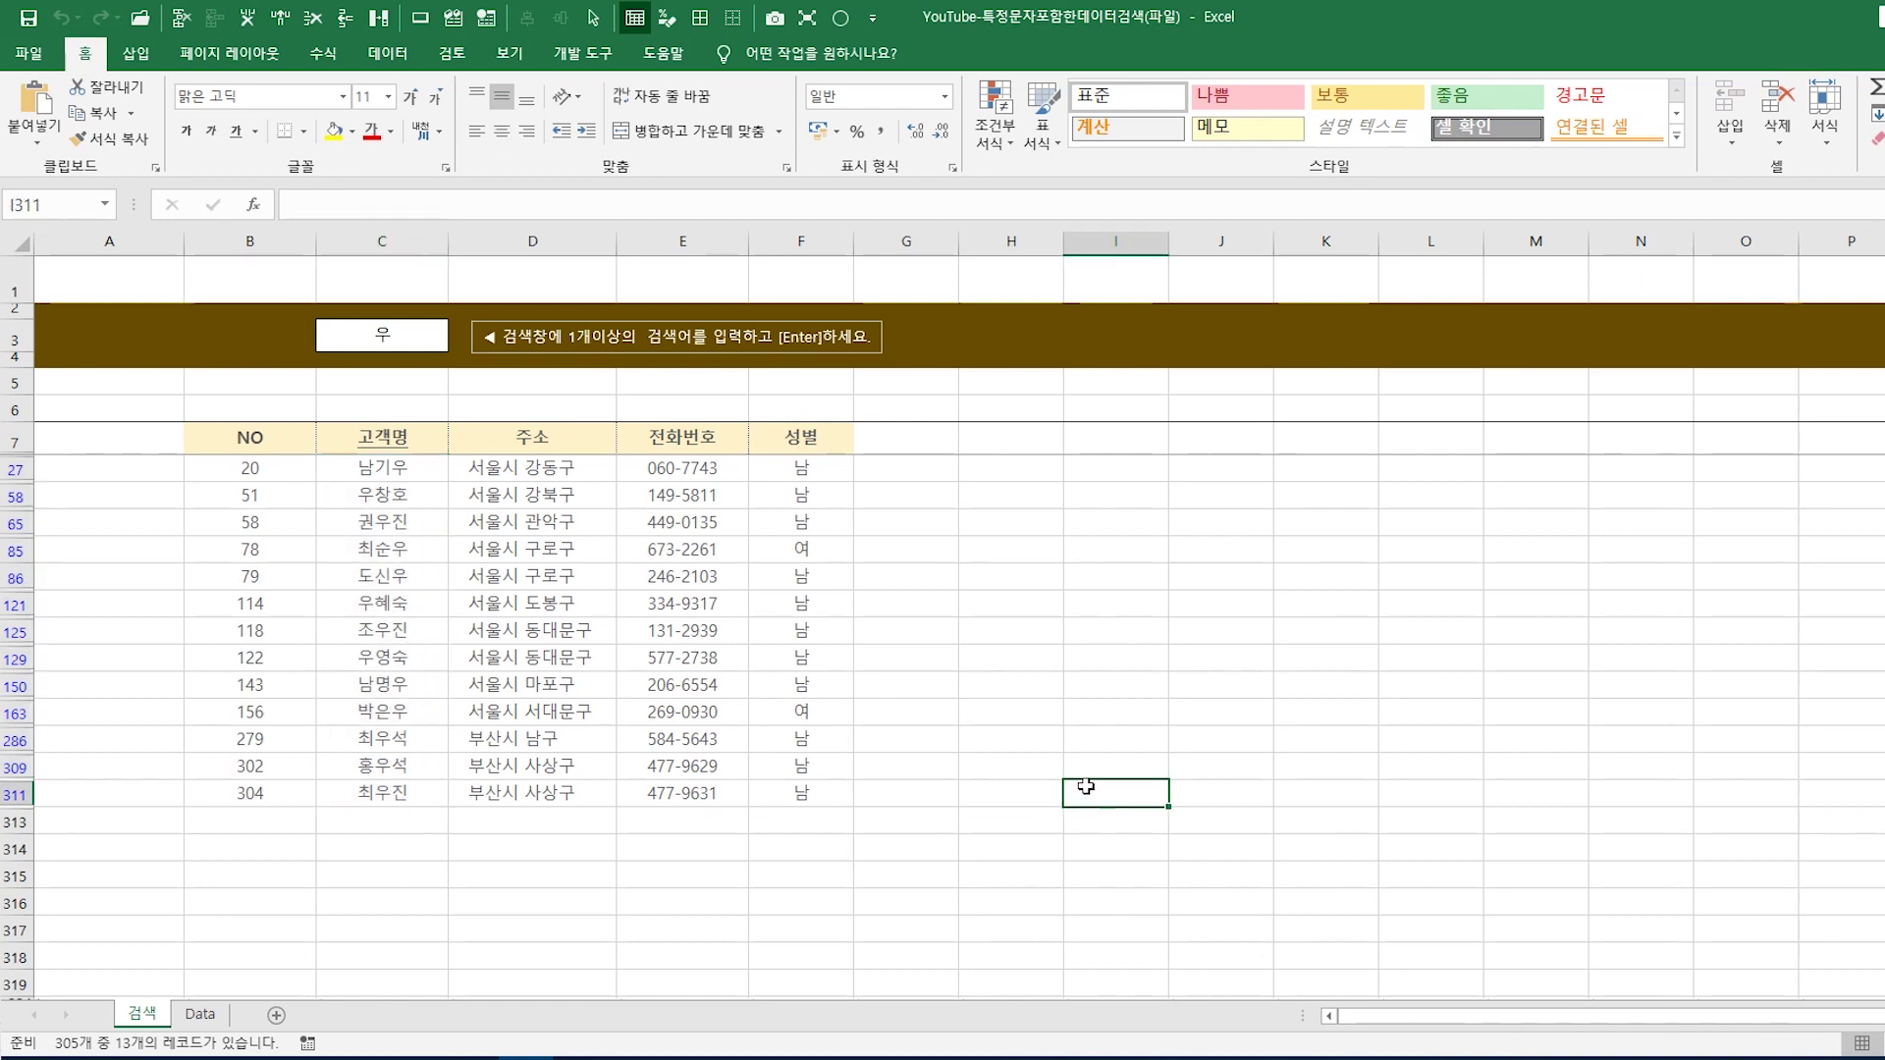
click(373, 335)
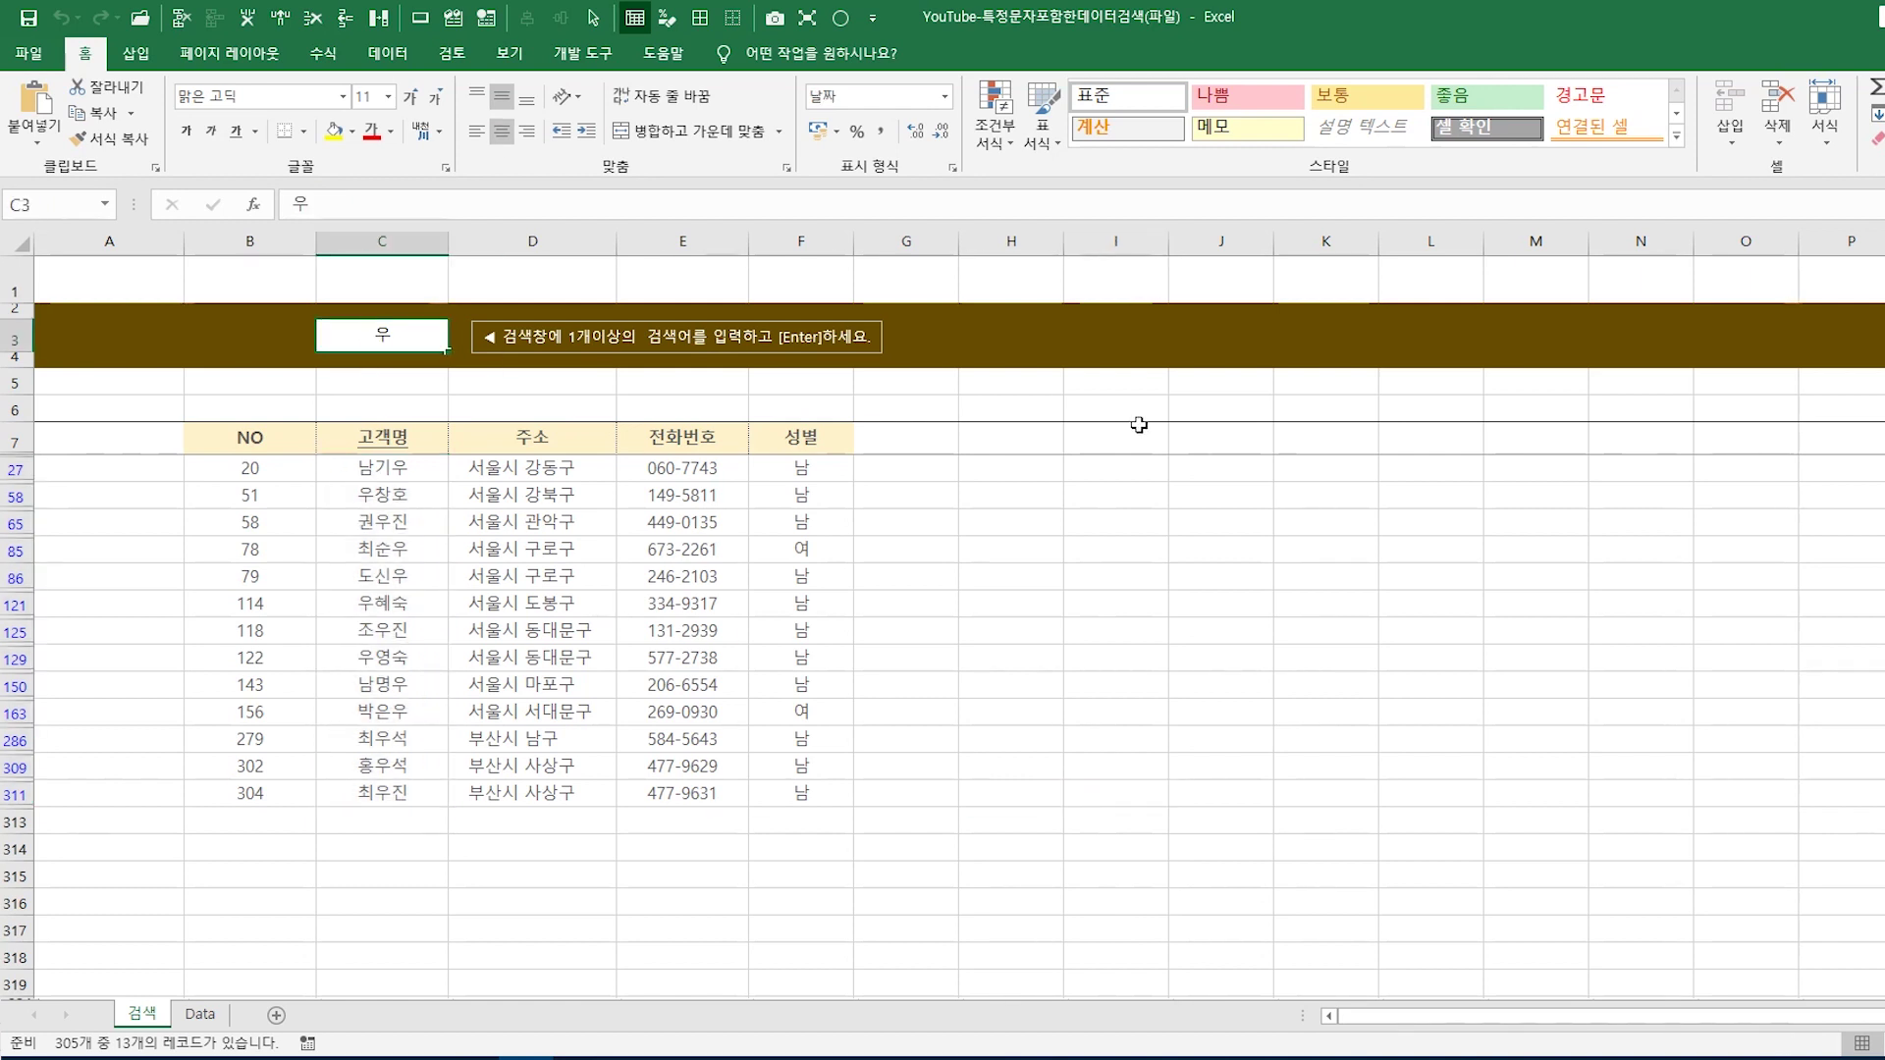
Step: Clear the C3 search to restore all 305 records, then open the VBA editor with Alt+F11
key(Delete)
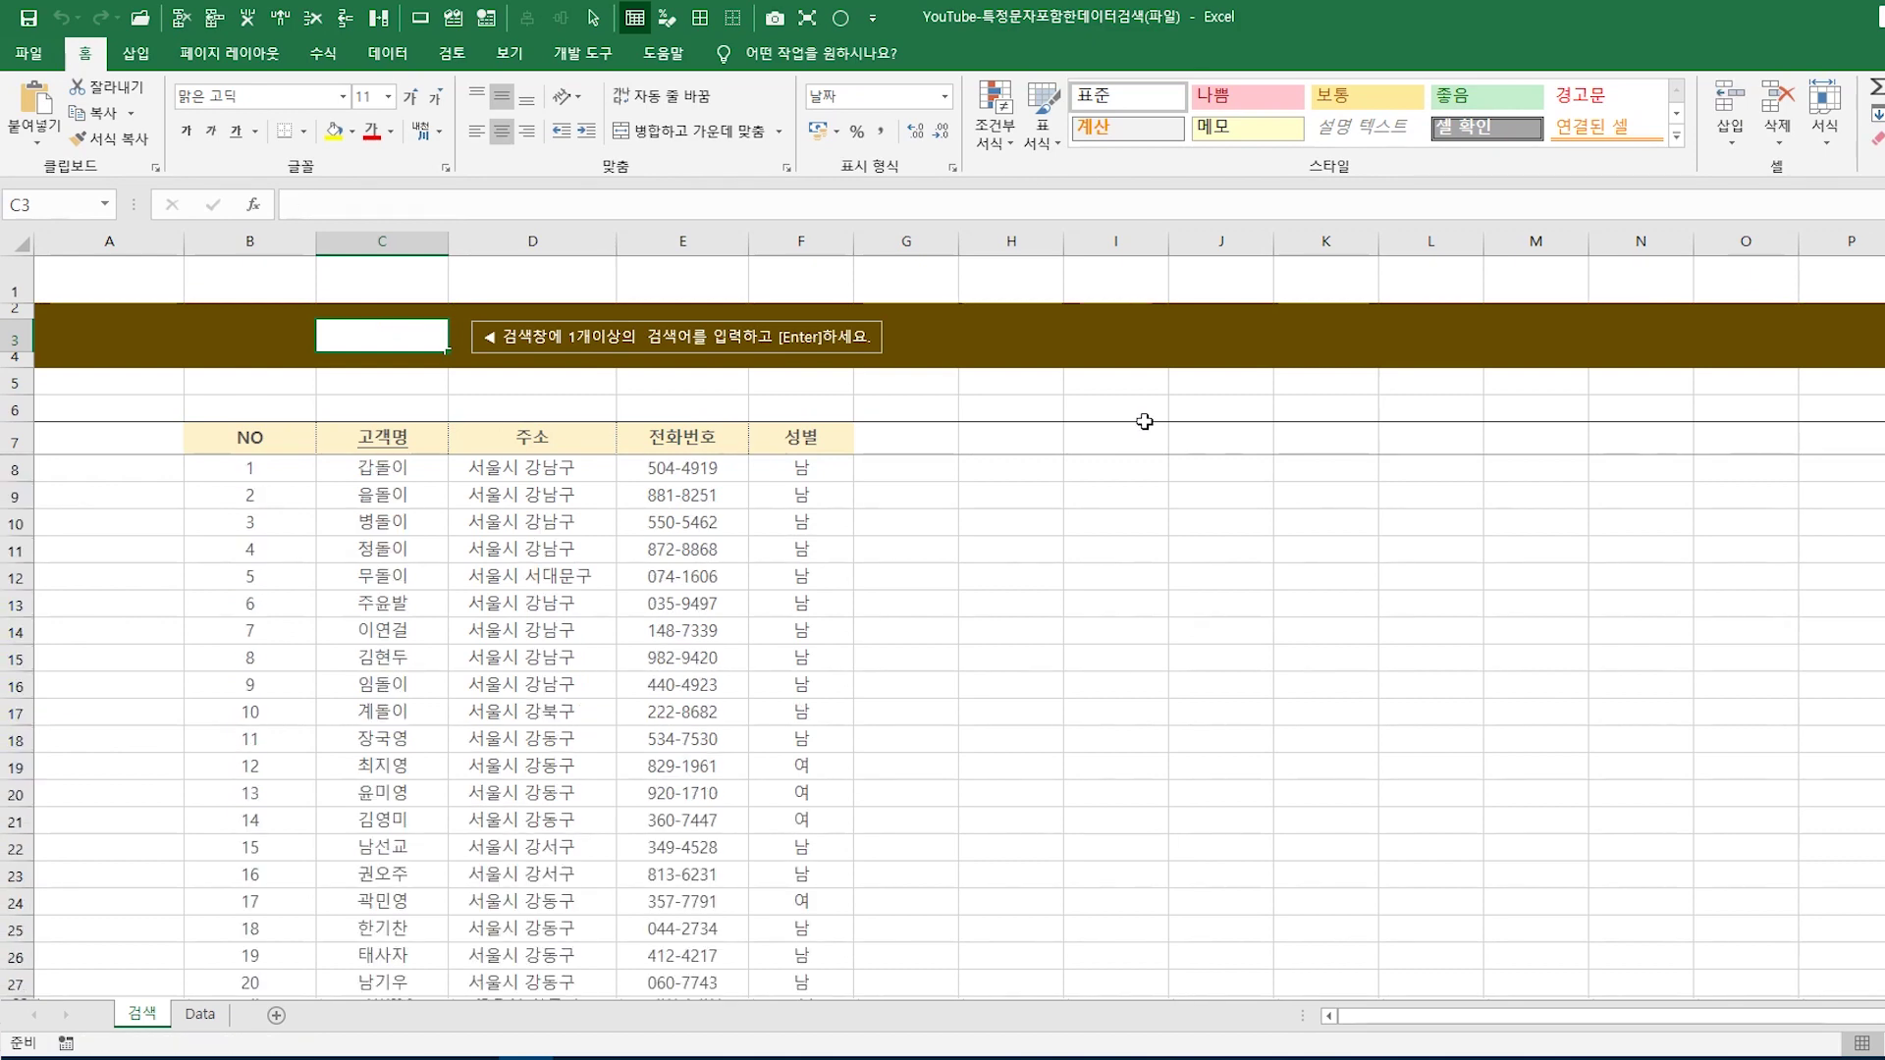
scroll(757, 491, down, 2)
scroll(731, 526, down, 5)
scroll(869, 602, down, 3)
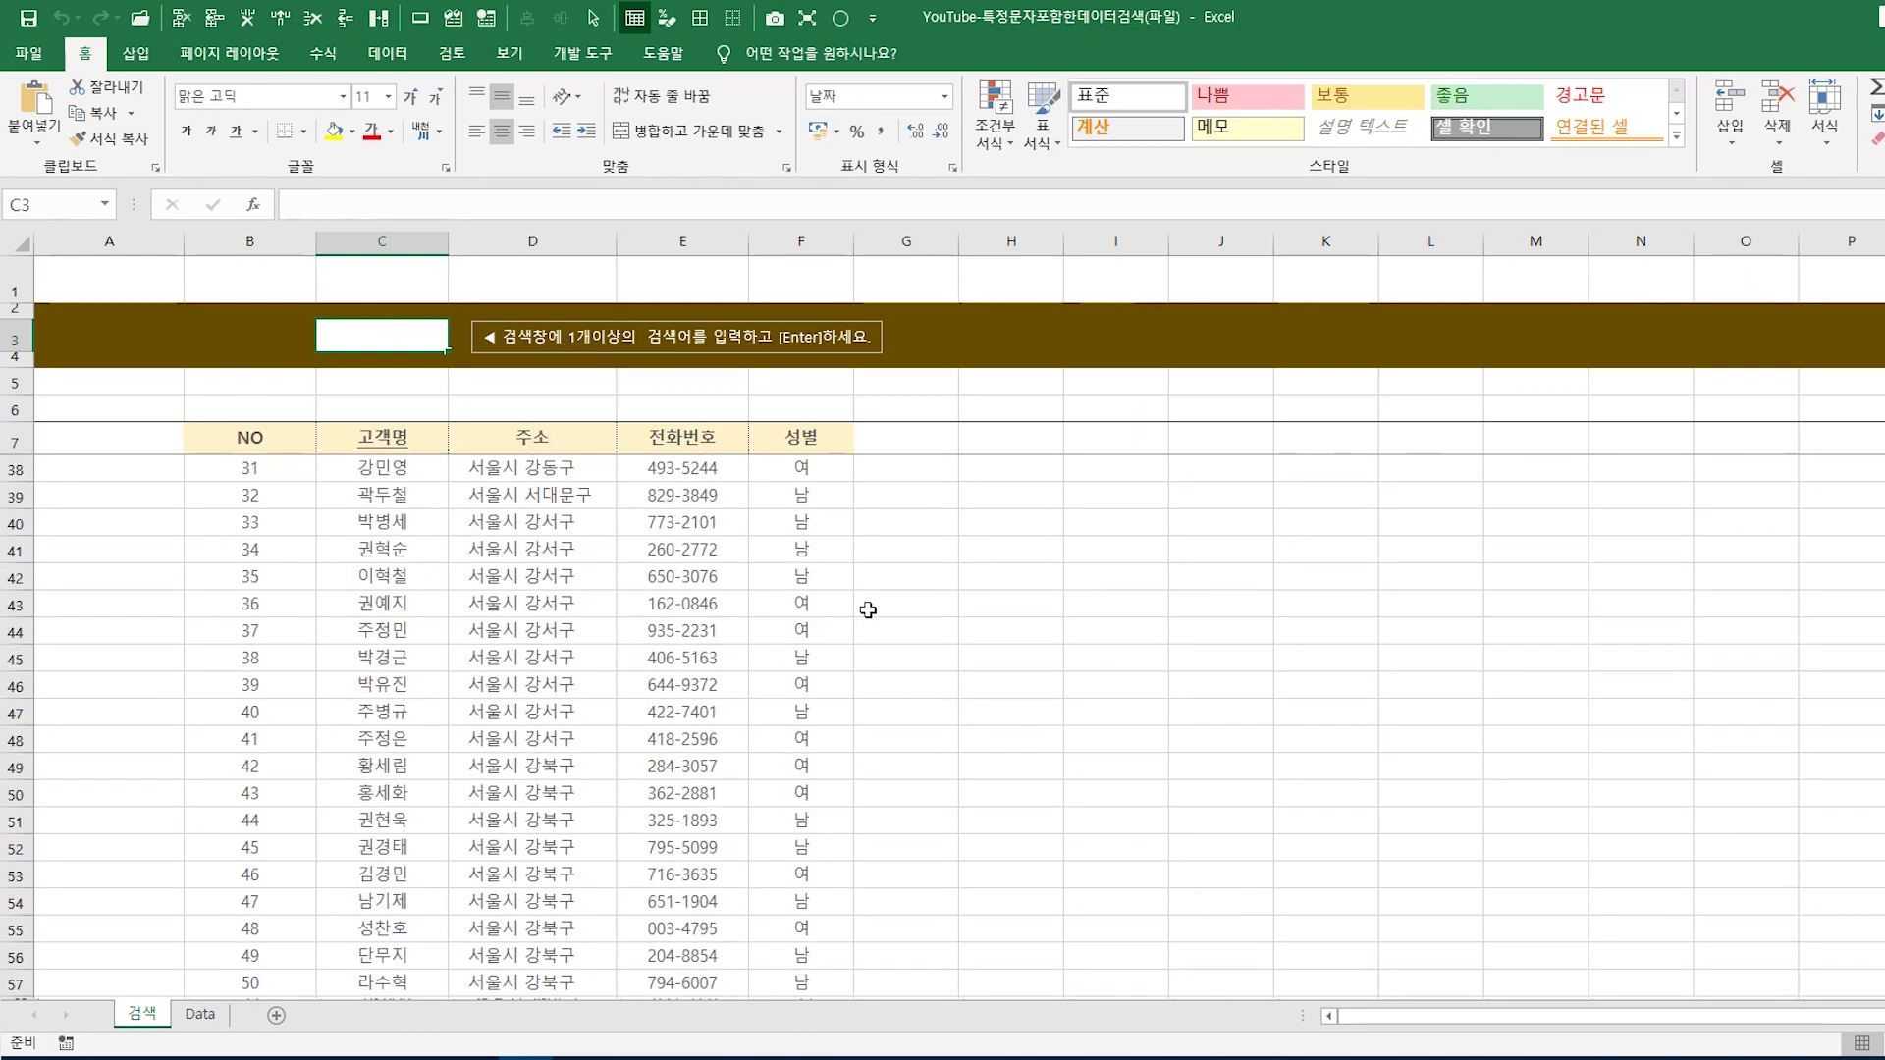
scroll(871, 634, down, 3)
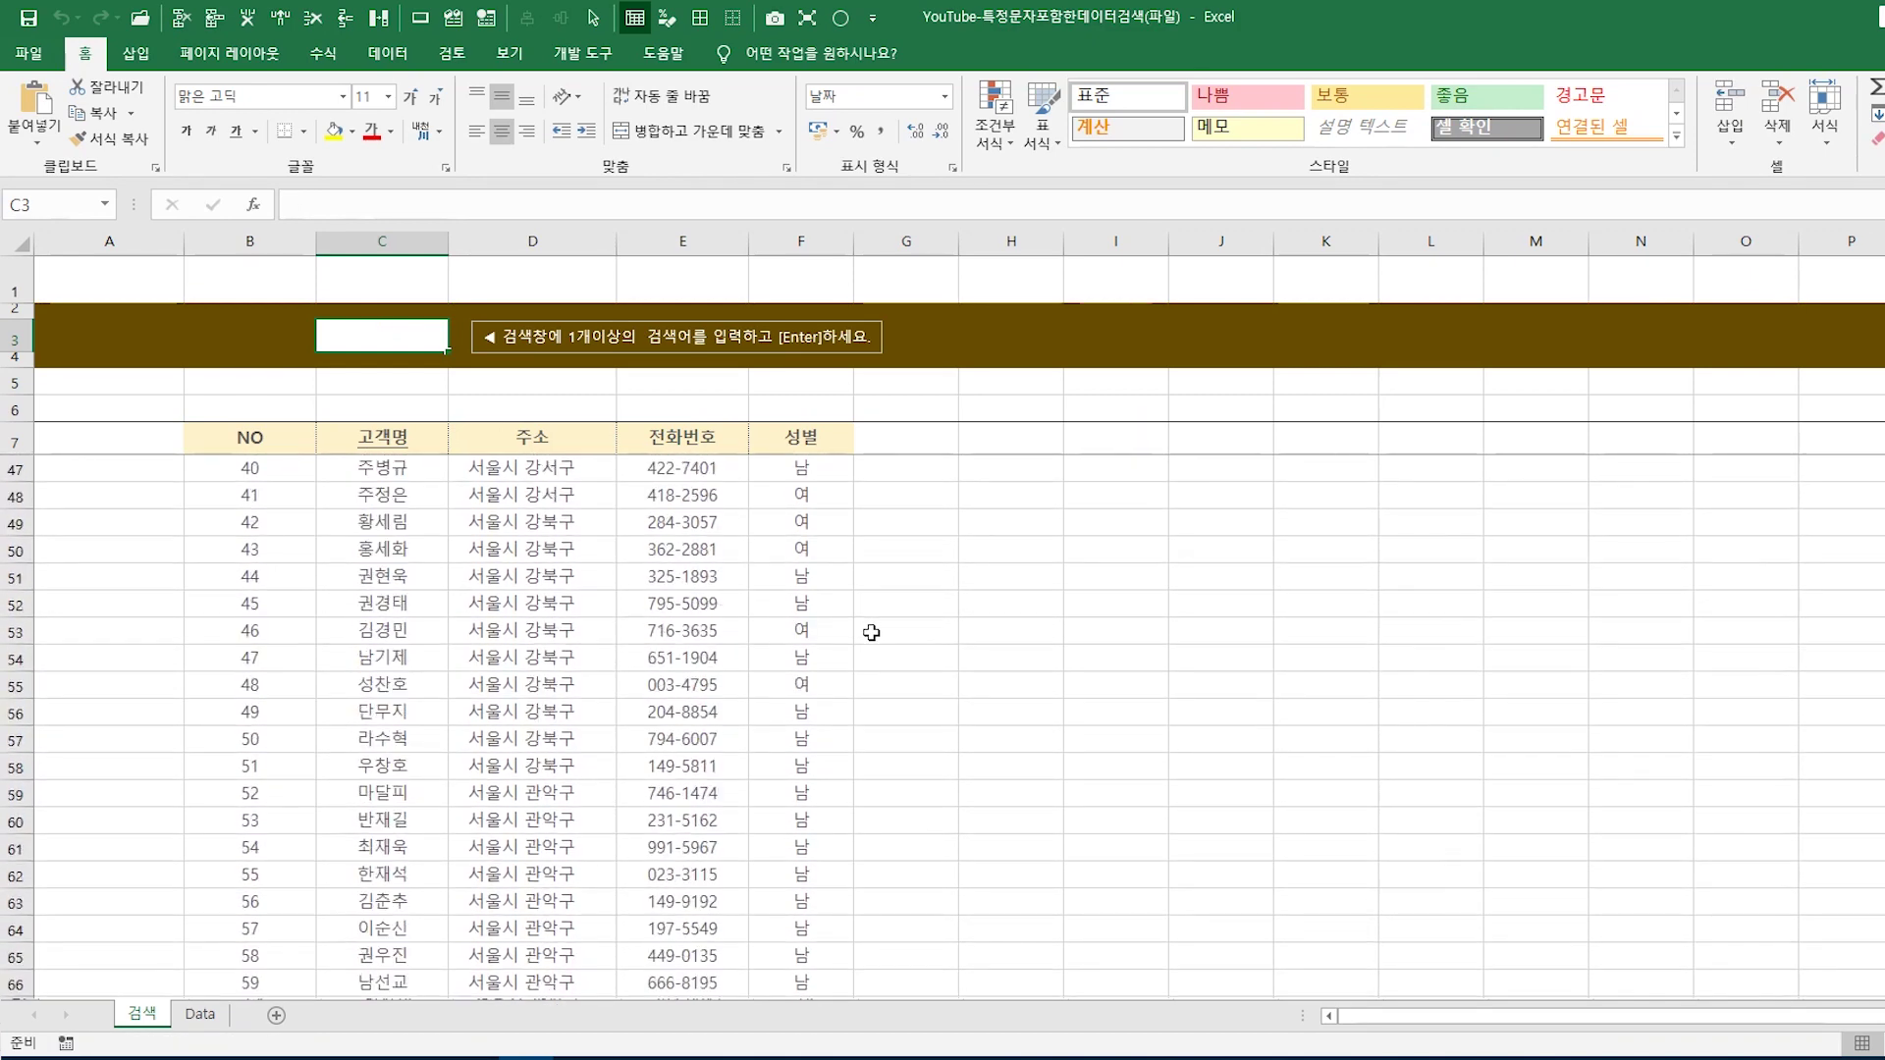
scroll(869, 628, up, 3)
scroll(867, 615, up, 10)
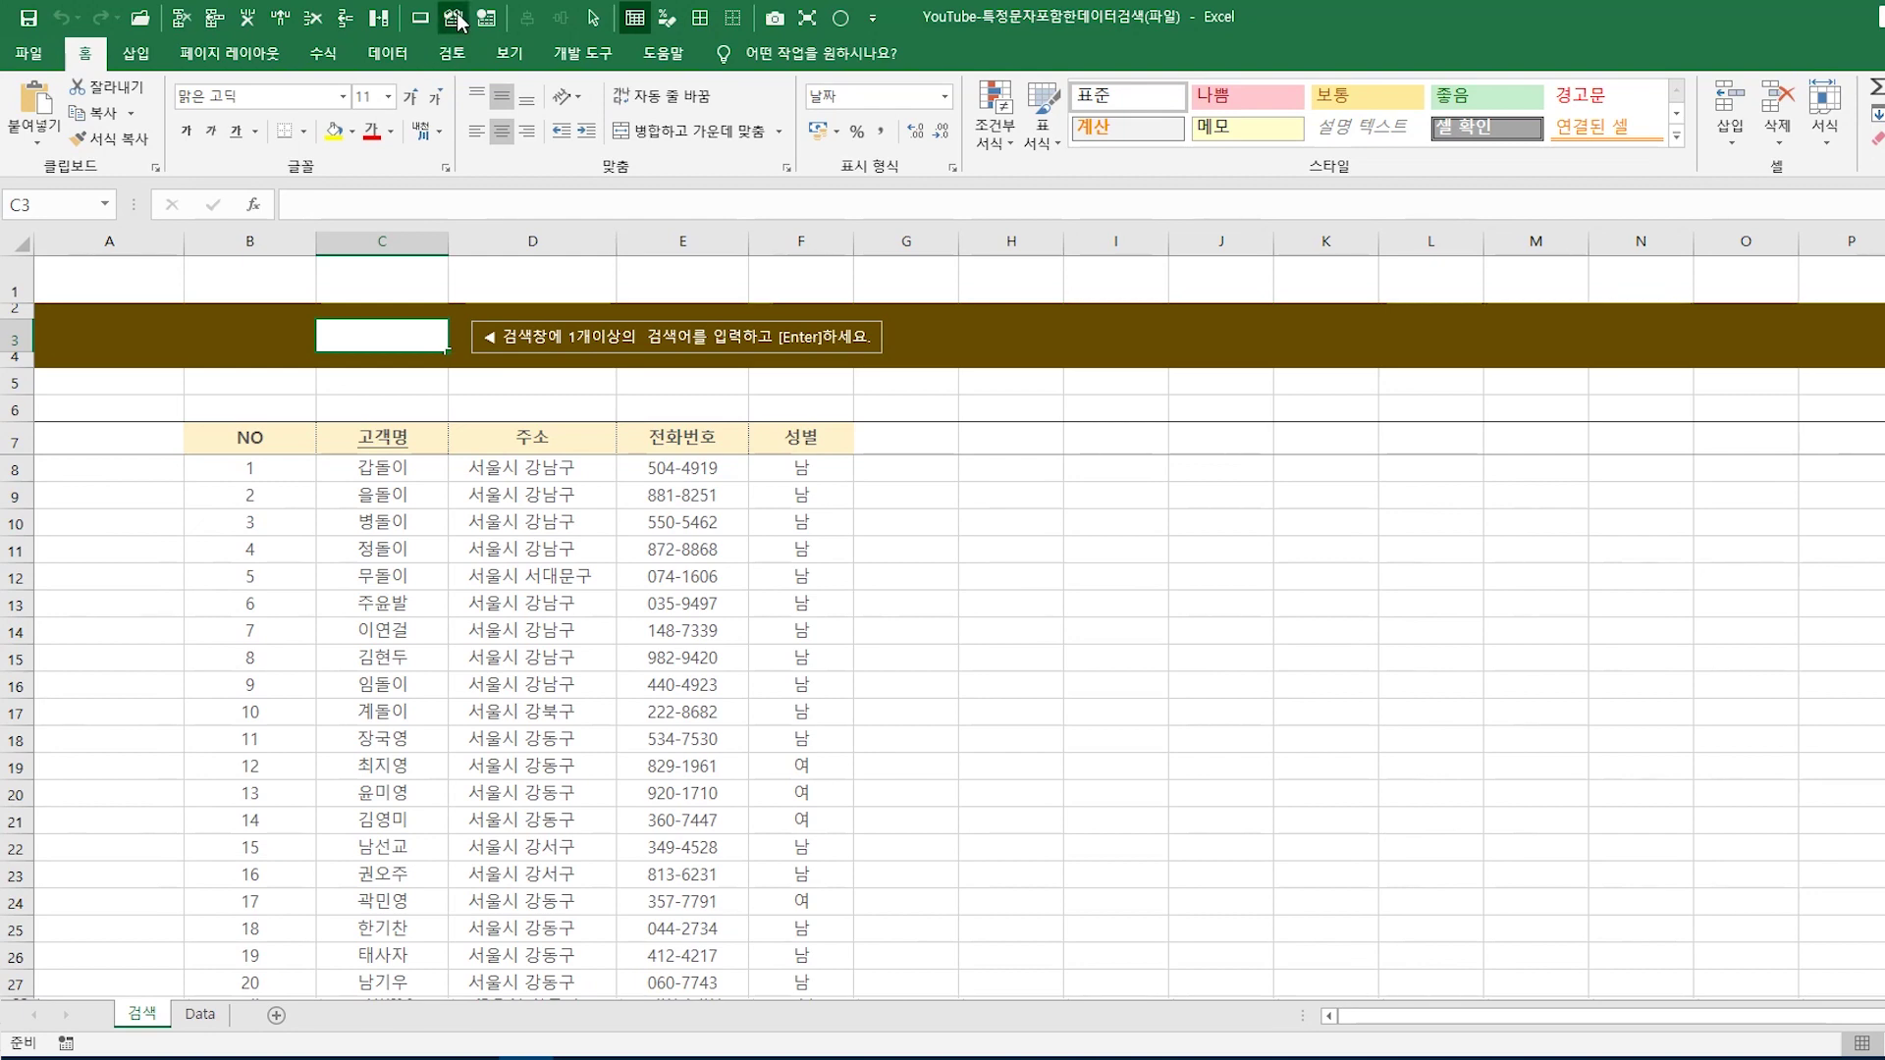
key(alt+F11)
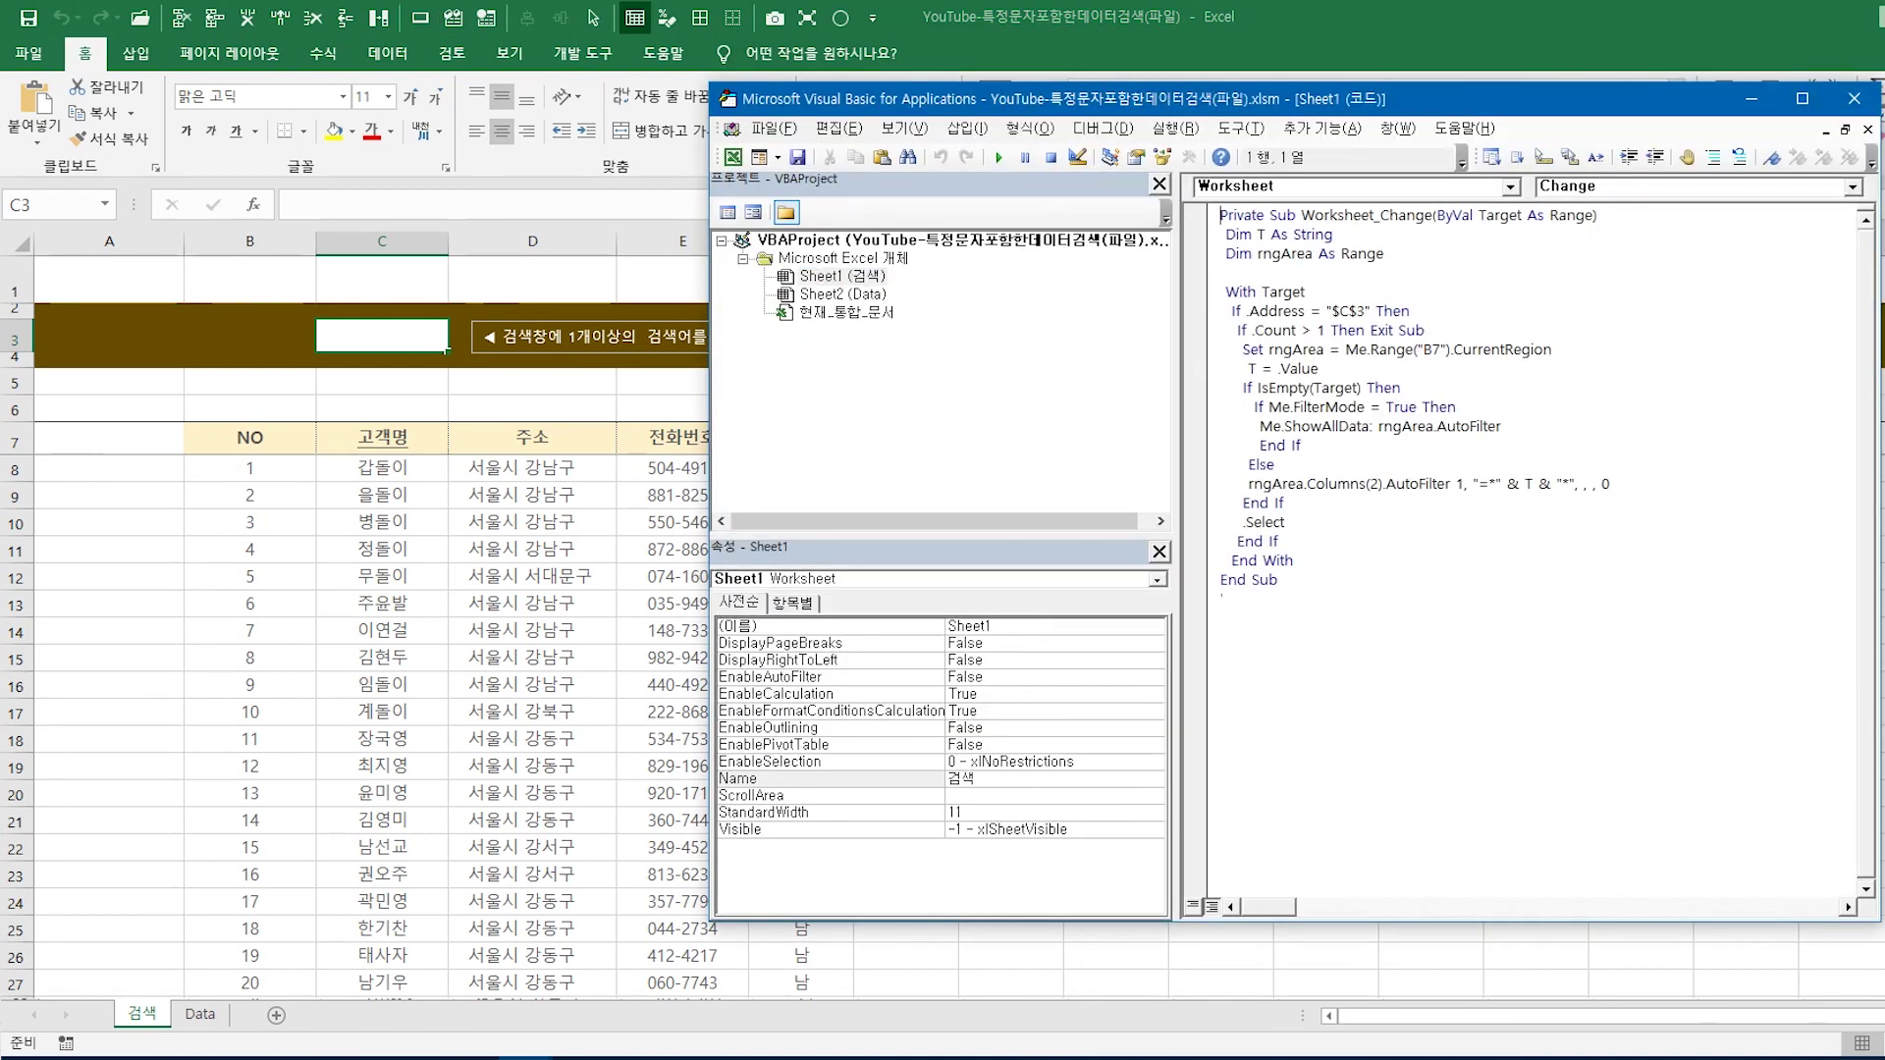
drag(1220, 215, 1629, 218)
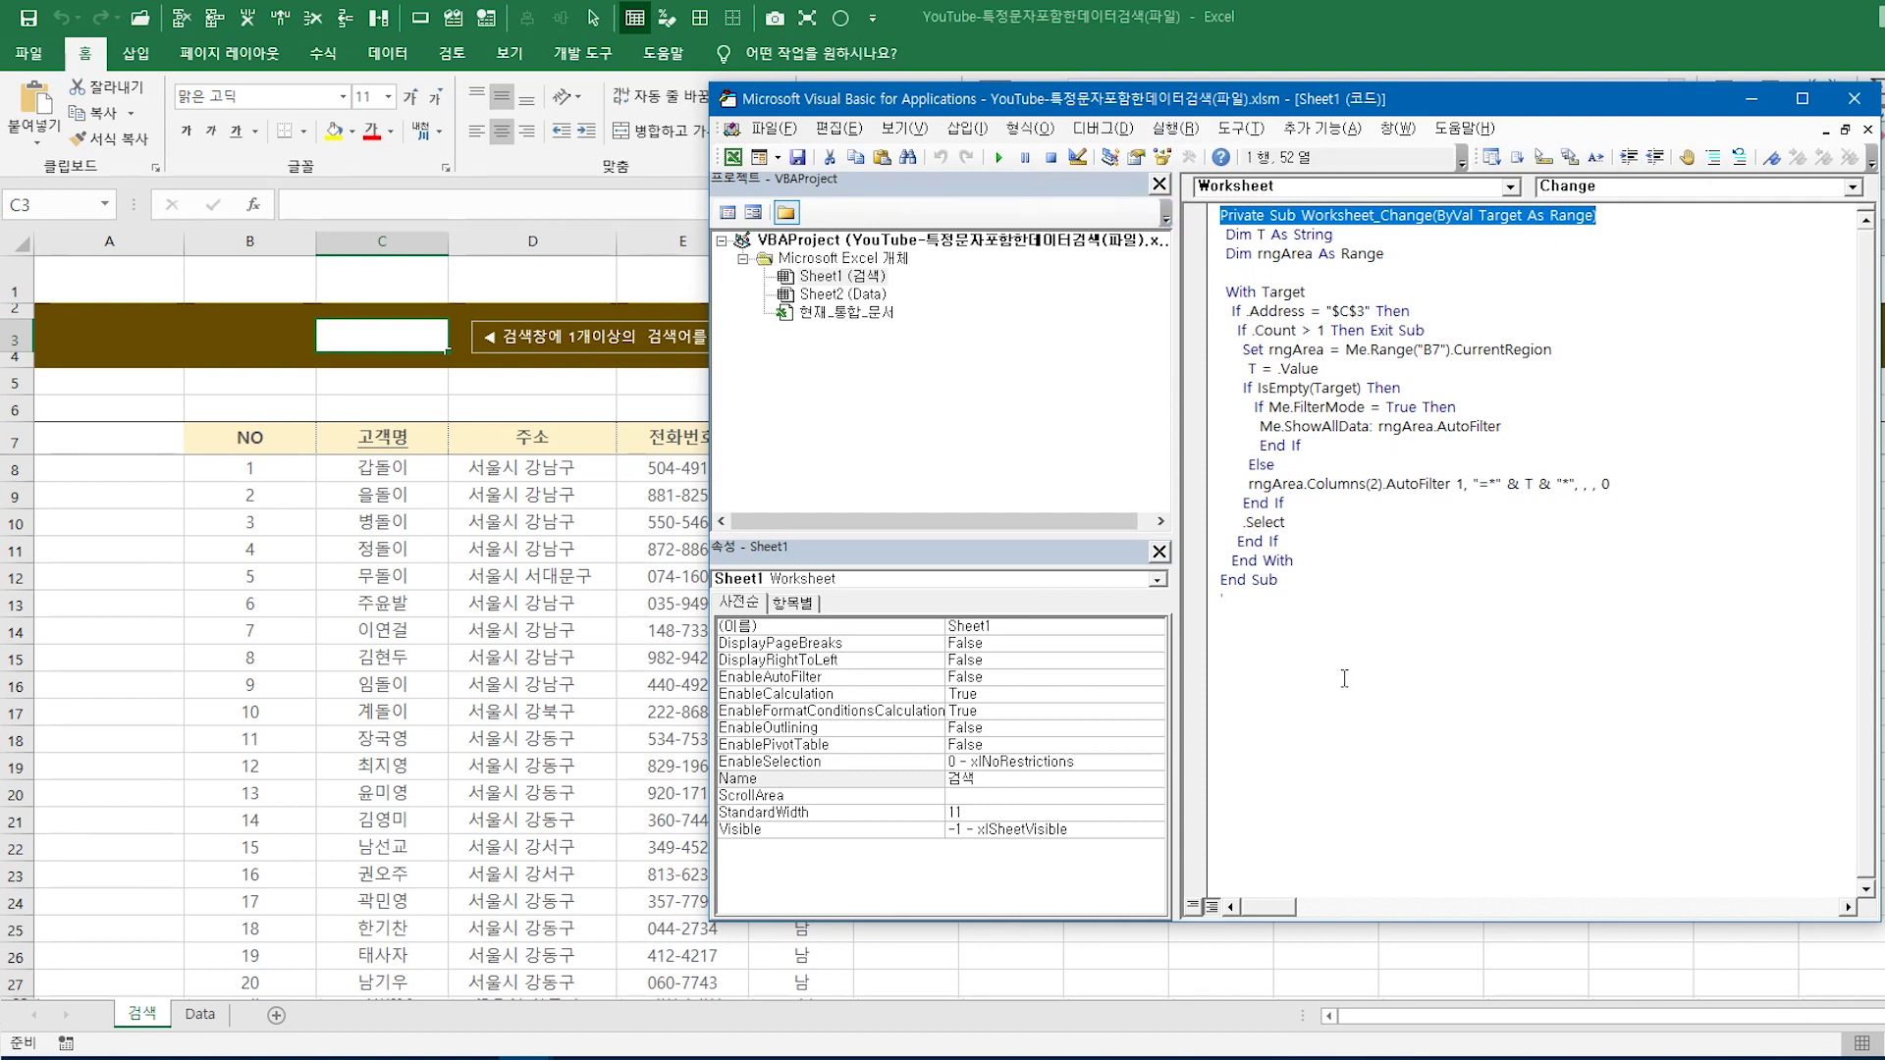
drag(1221, 236, 1413, 236)
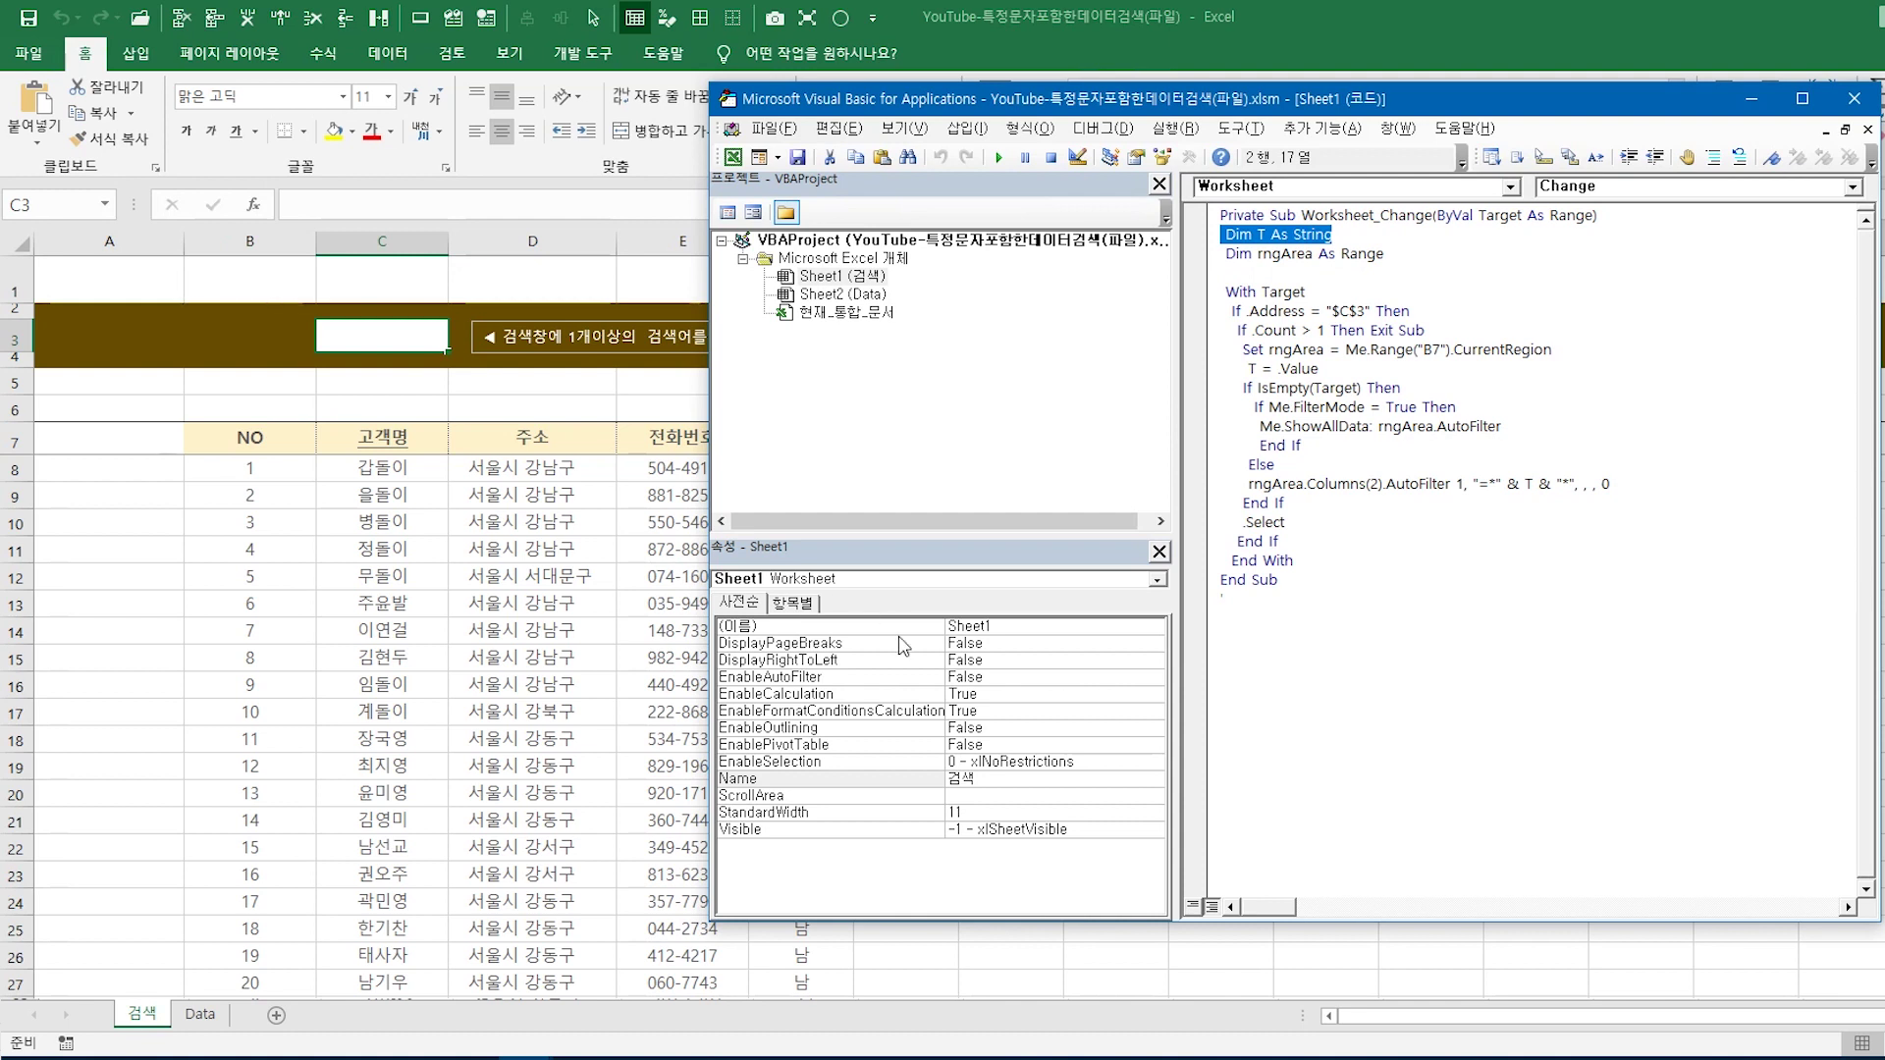
drag(1223, 253, 1451, 257)
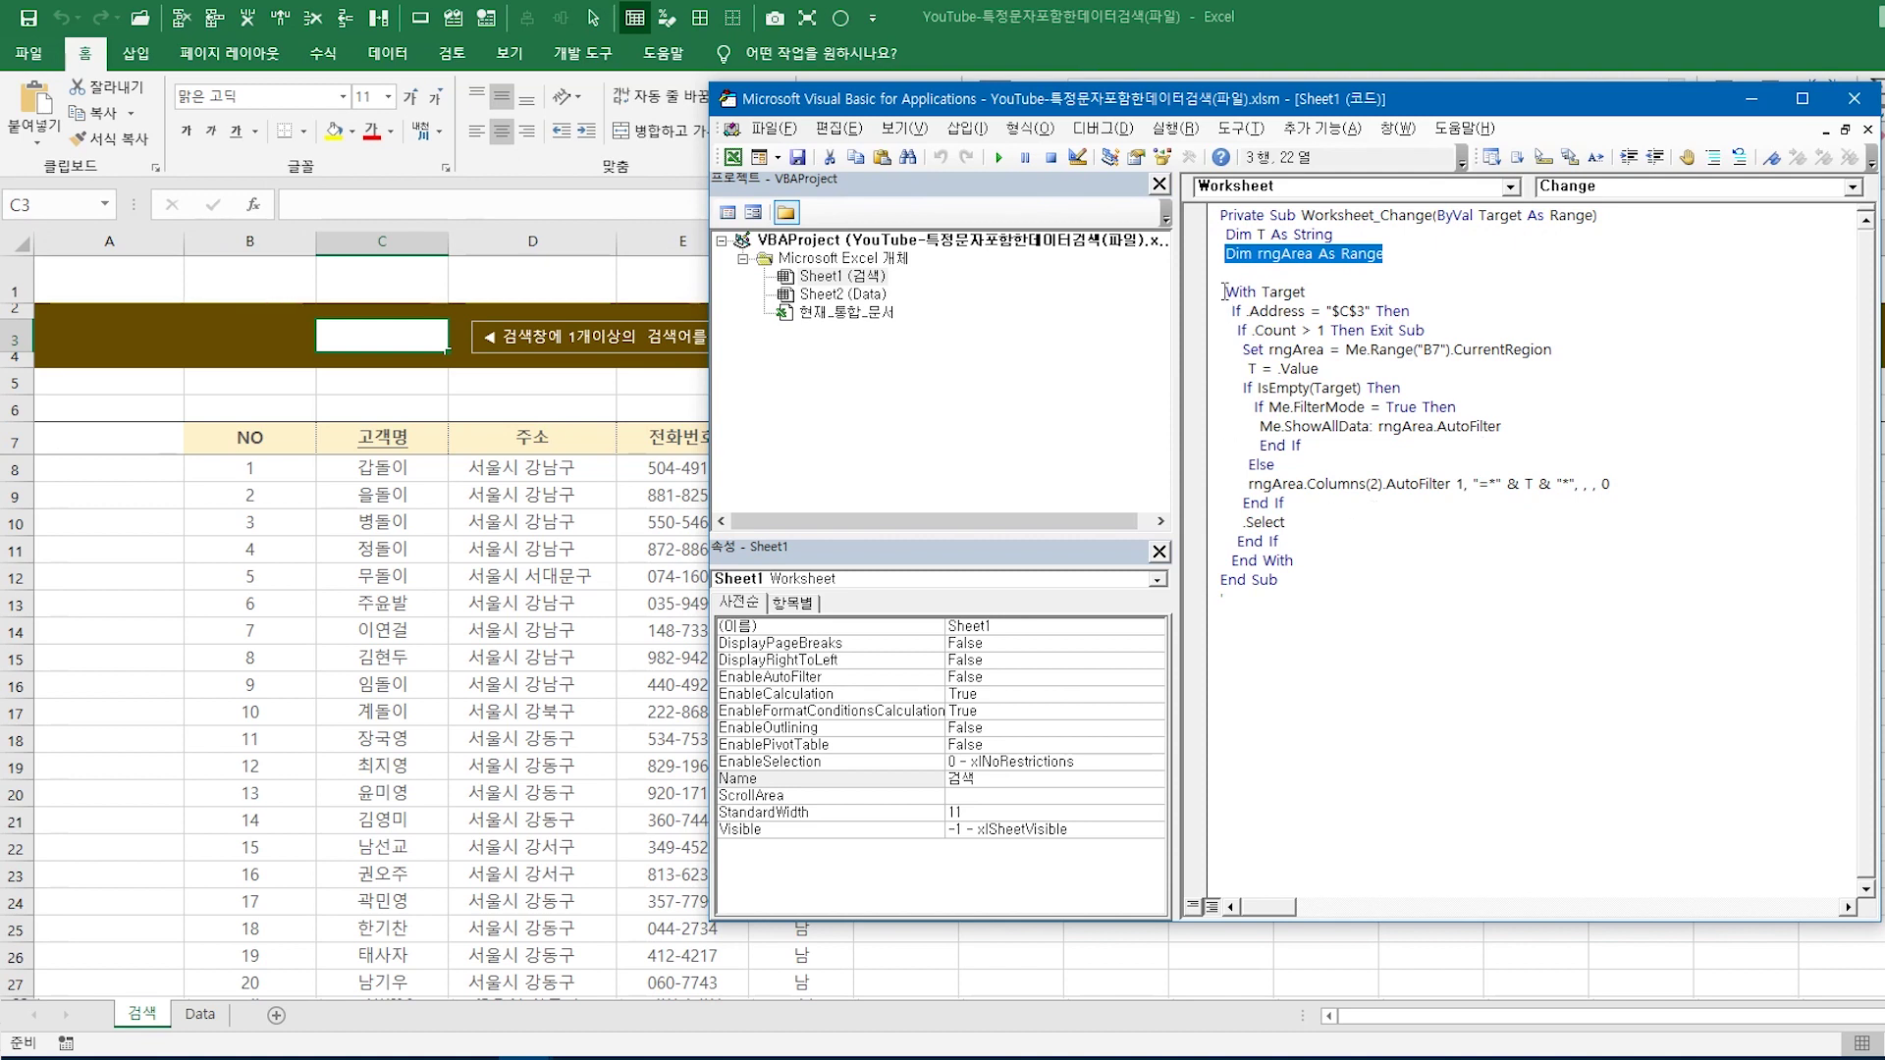
drag(1224, 292, 1331, 293)
Step: Highlight the End With line, the C3 address check and the filtering block in the code
drag(1230, 561, 1343, 567)
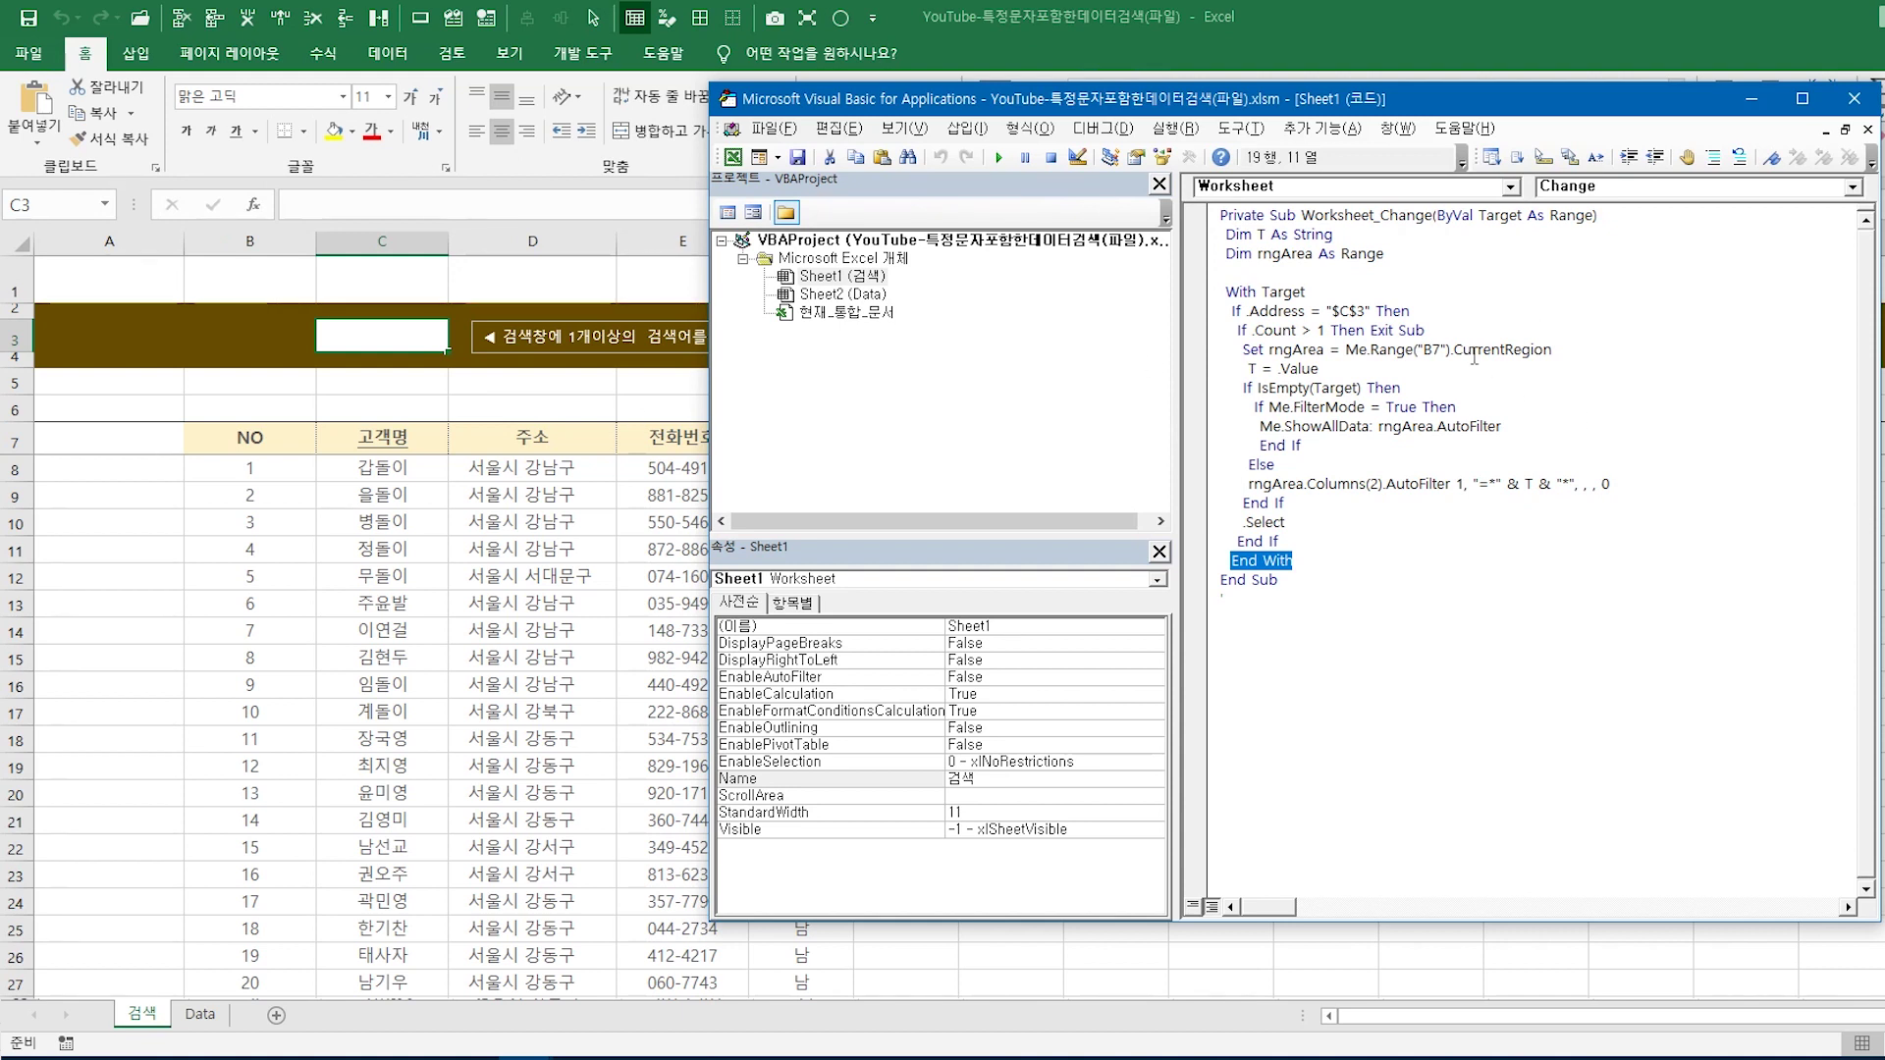
drag(1224, 311, 1476, 310)
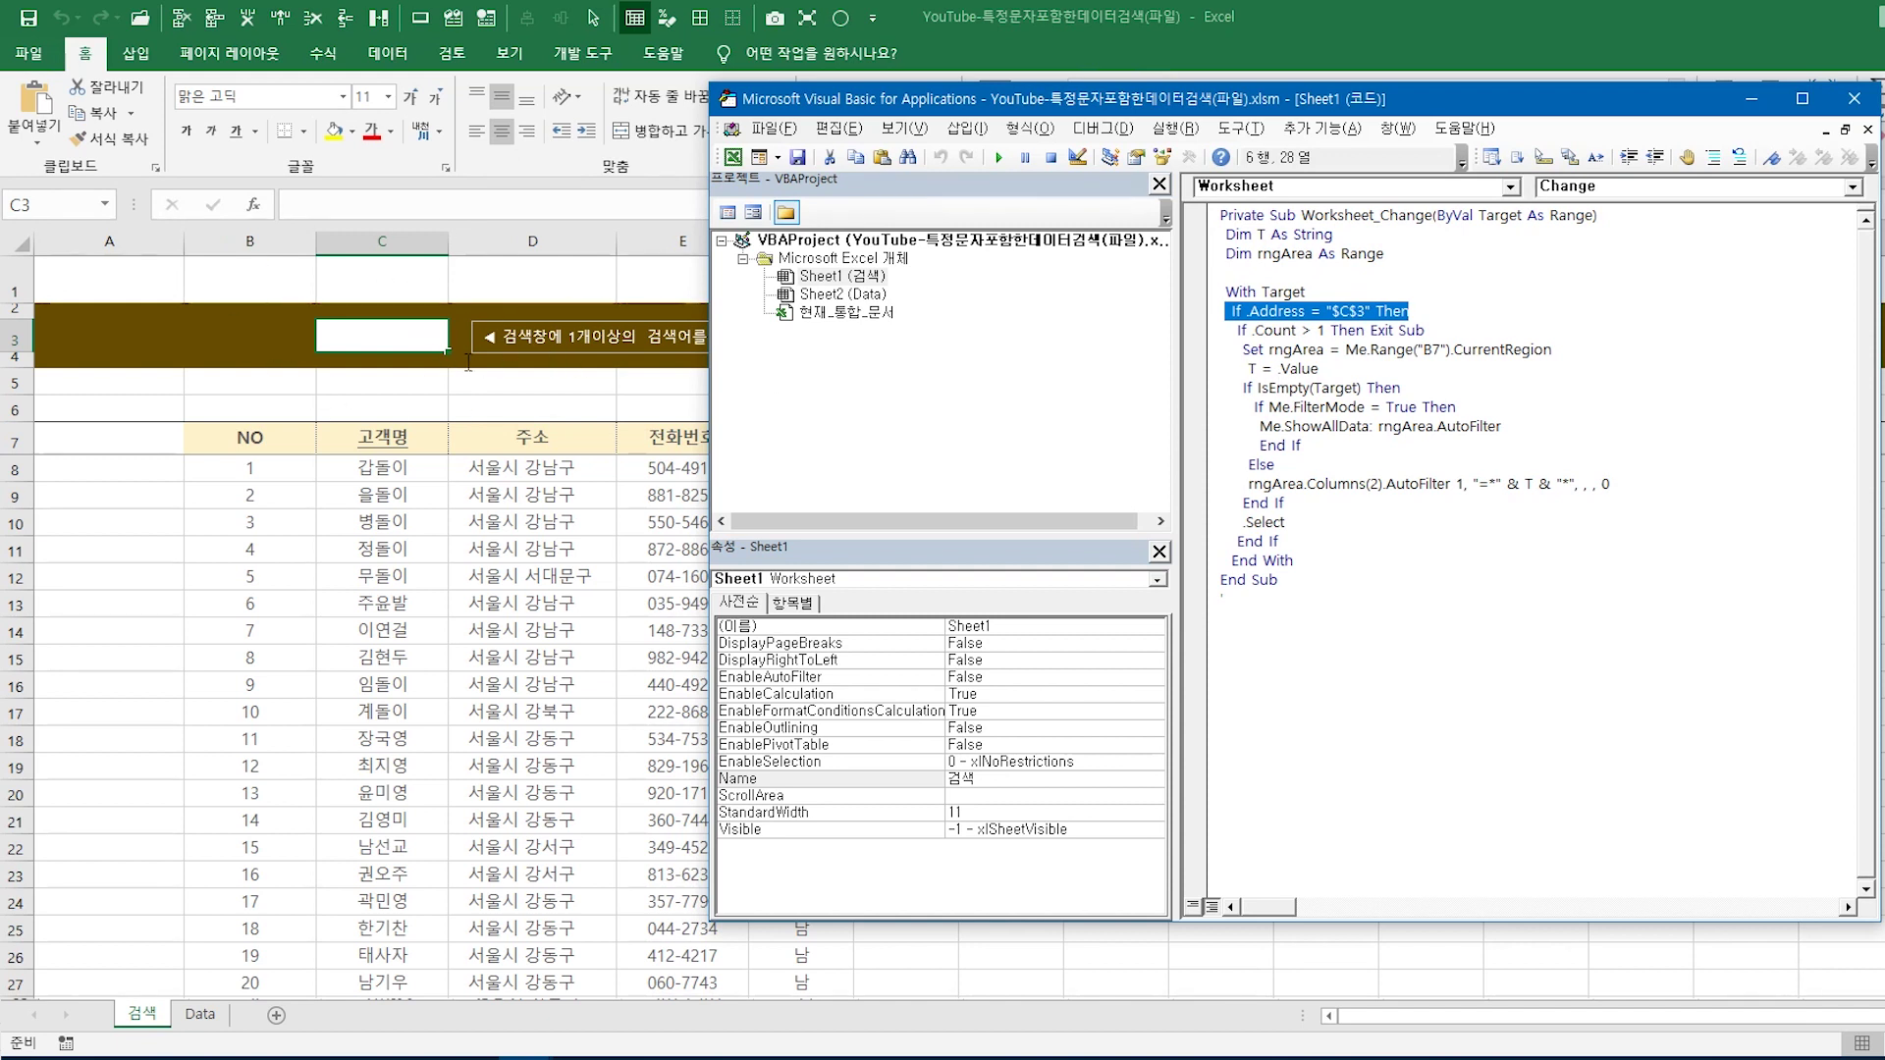
drag(1234, 329, 1405, 517)
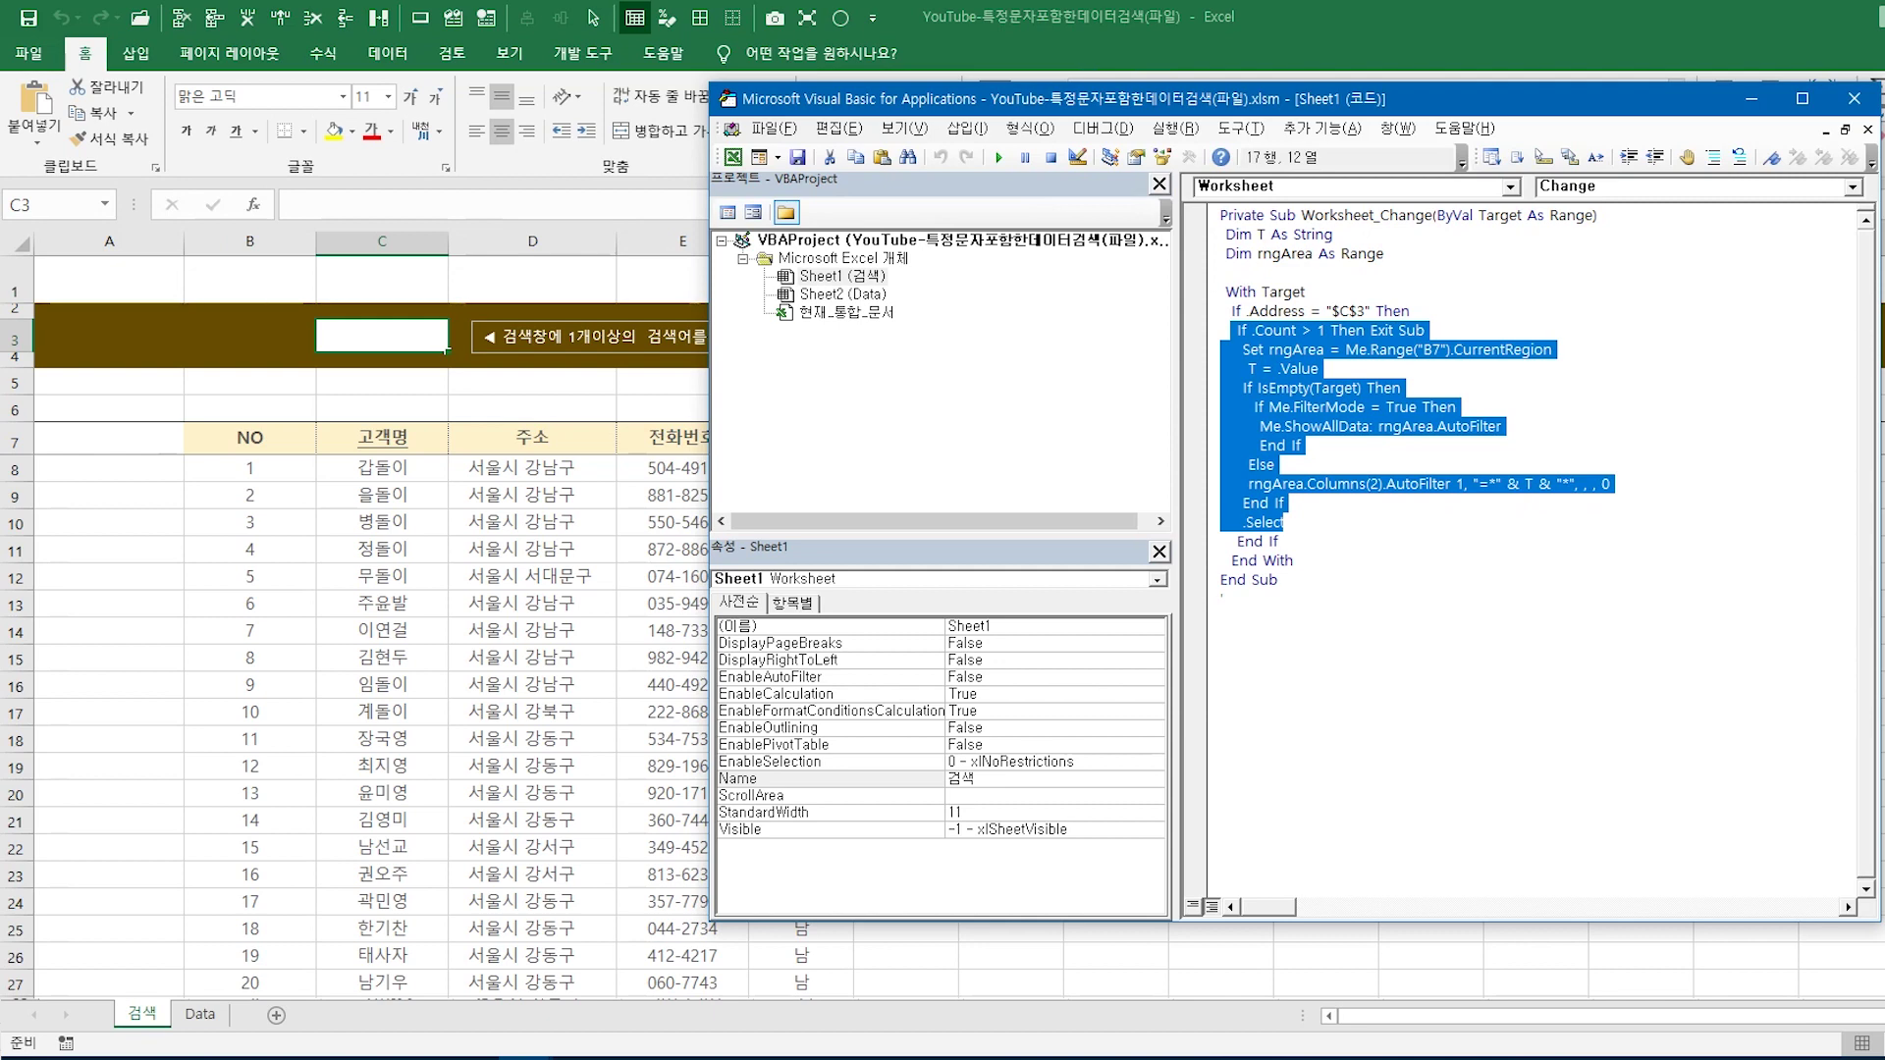
Step: Switch back to the Excel customer sheet and select the C3 search box
key(alt+Tab)
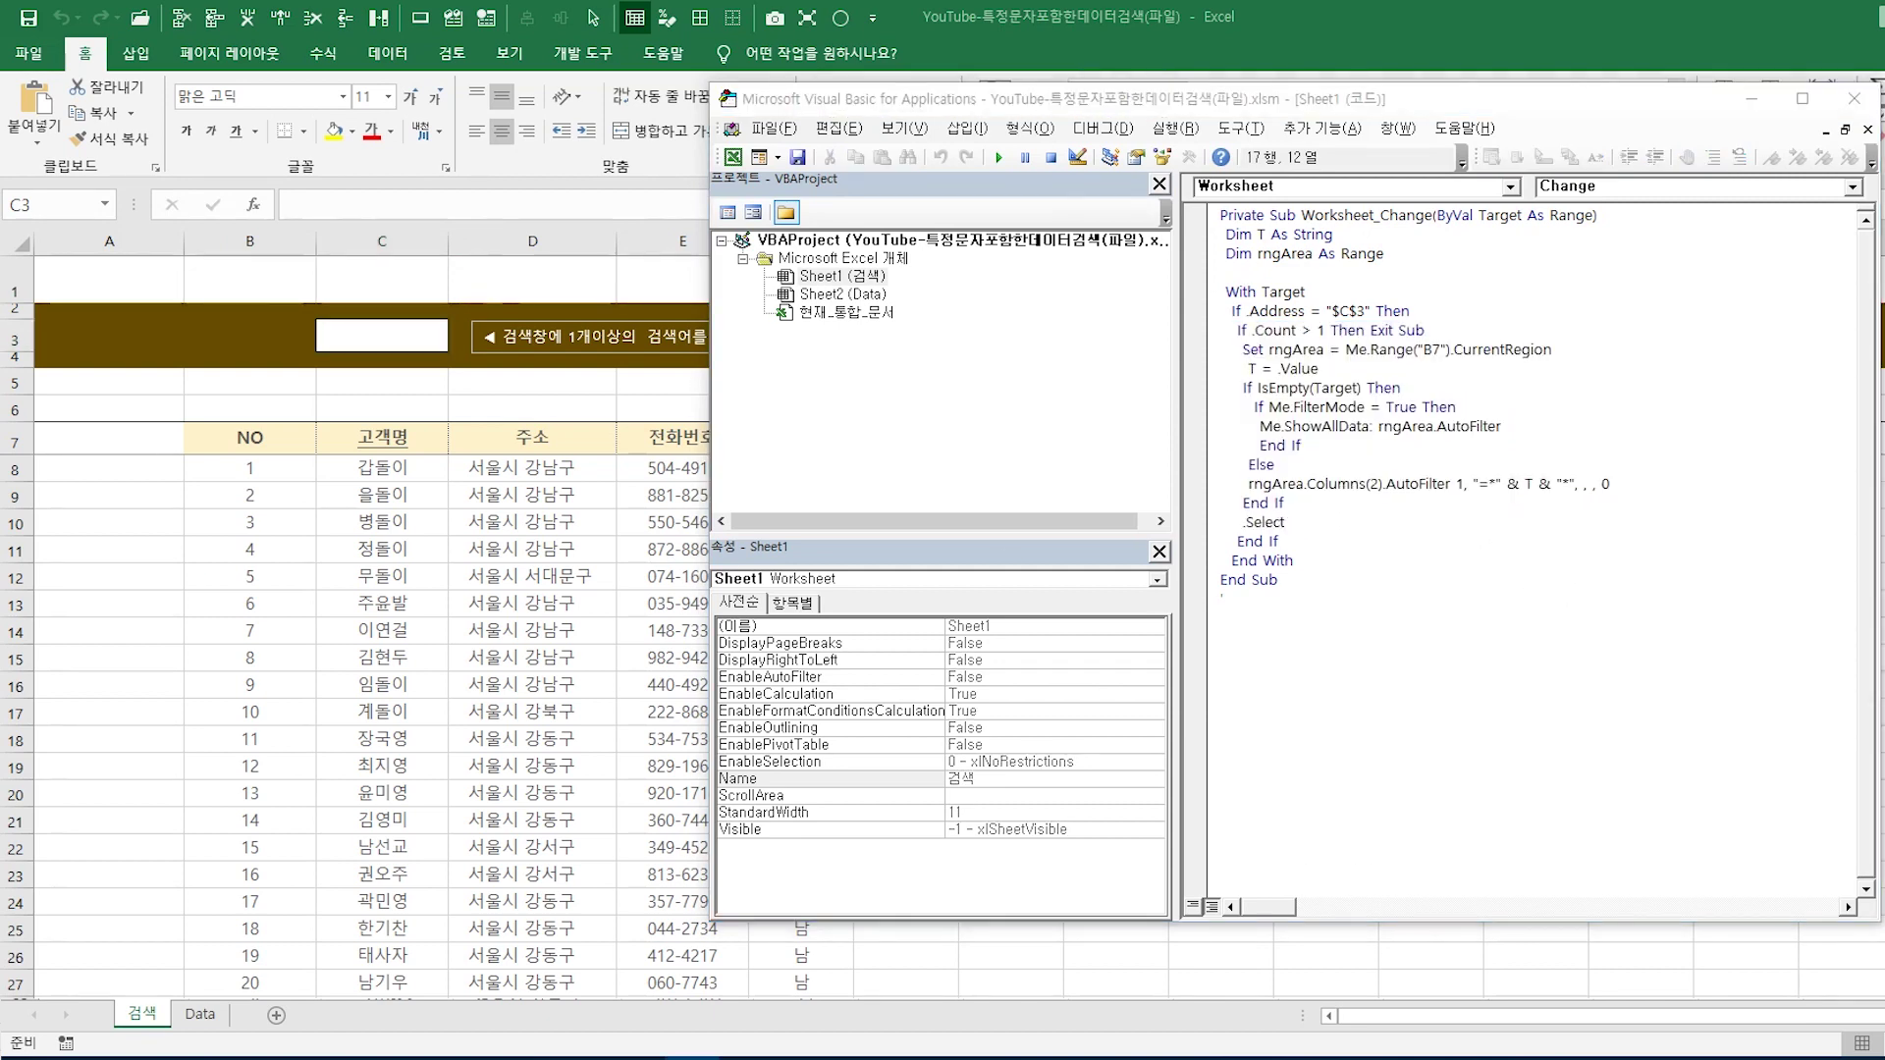
click(339, 412)
click(378, 338)
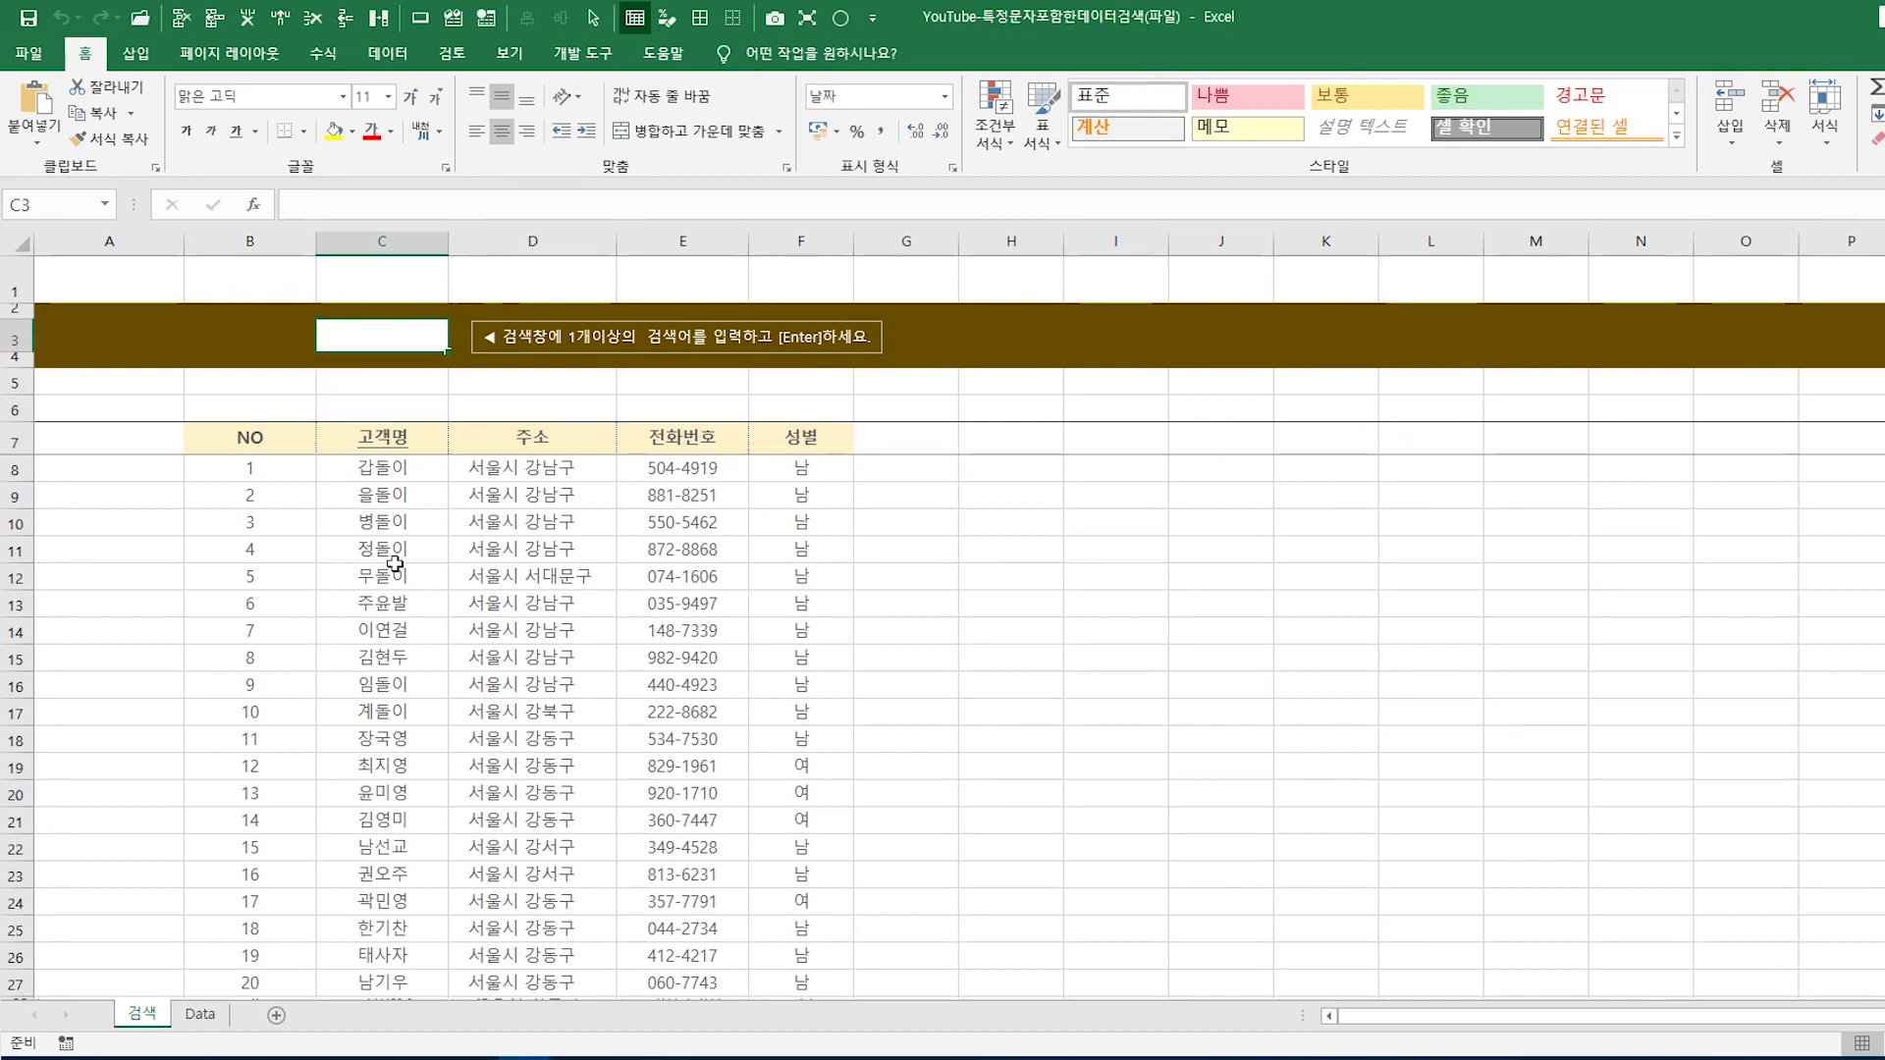
Step: Select a few empty cells such as H6 and A12, then reopen the sheet's Worksheet_Change code
click(1050, 579)
click(1006, 408)
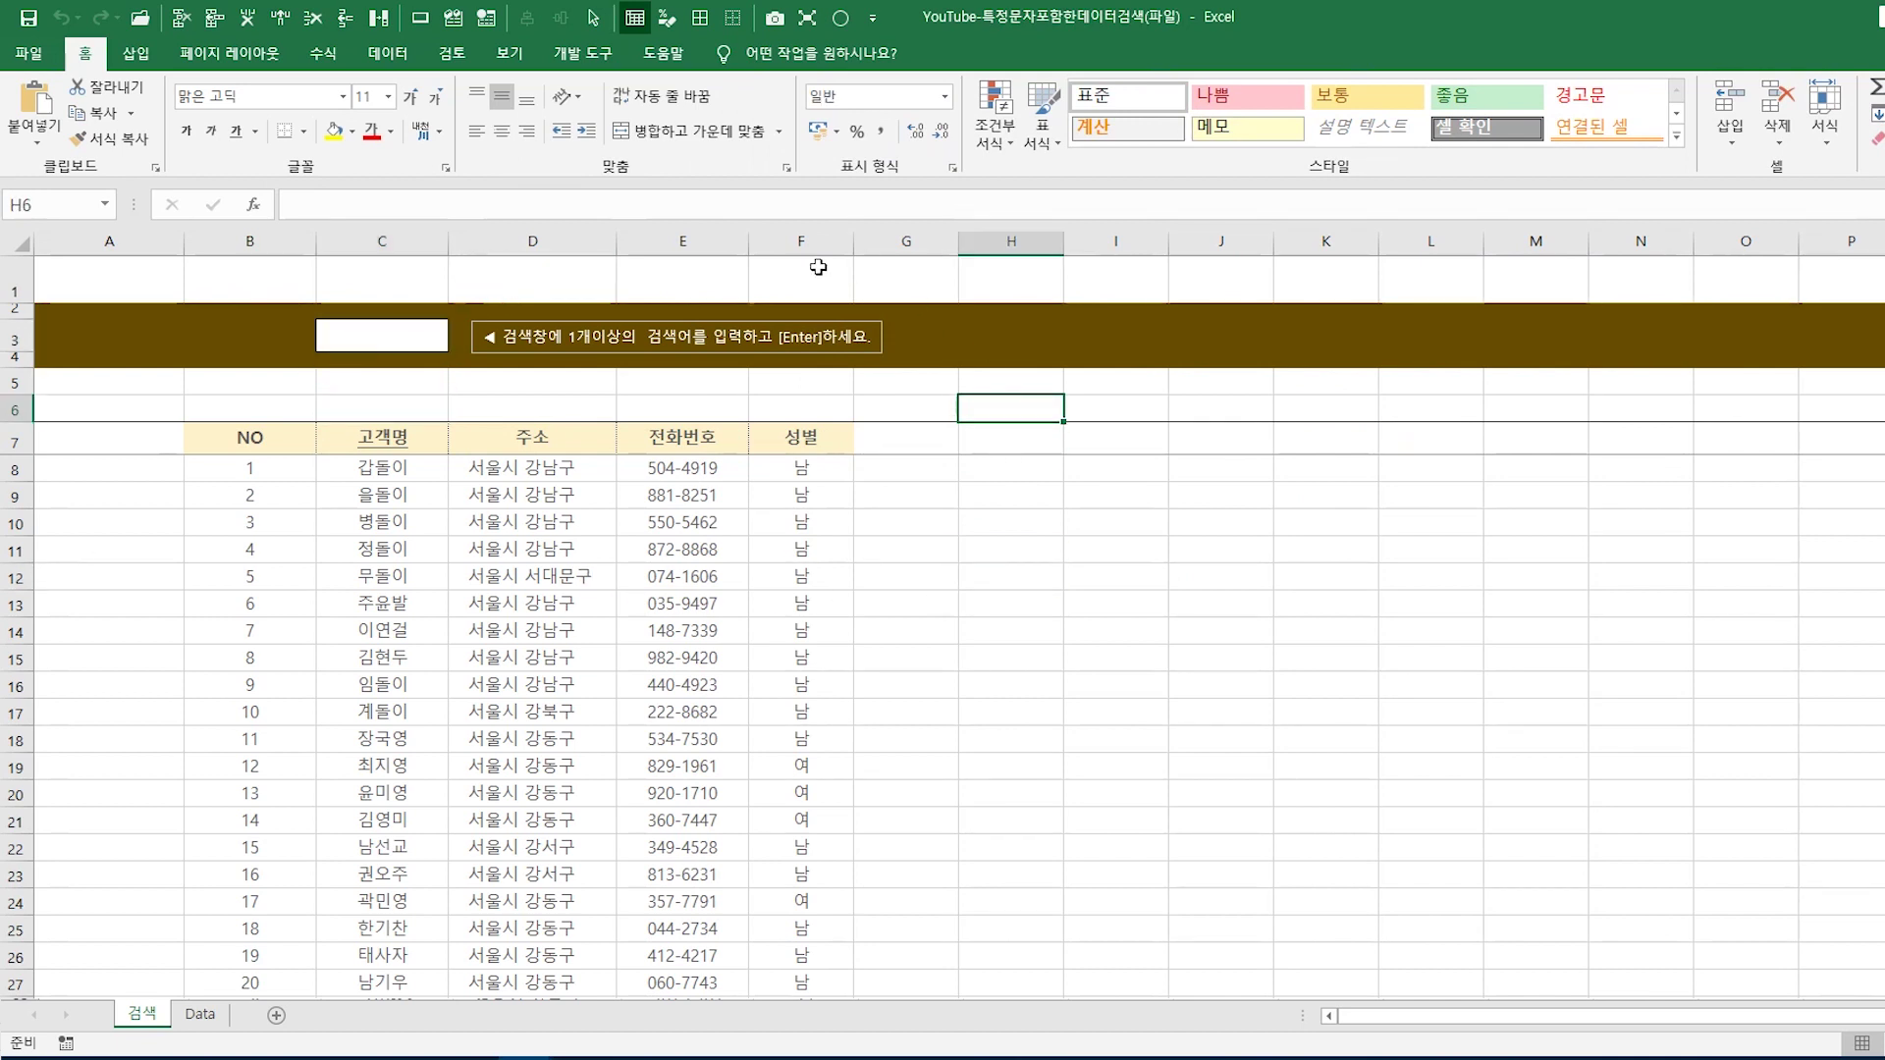
click(265, 628)
click(134, 587)
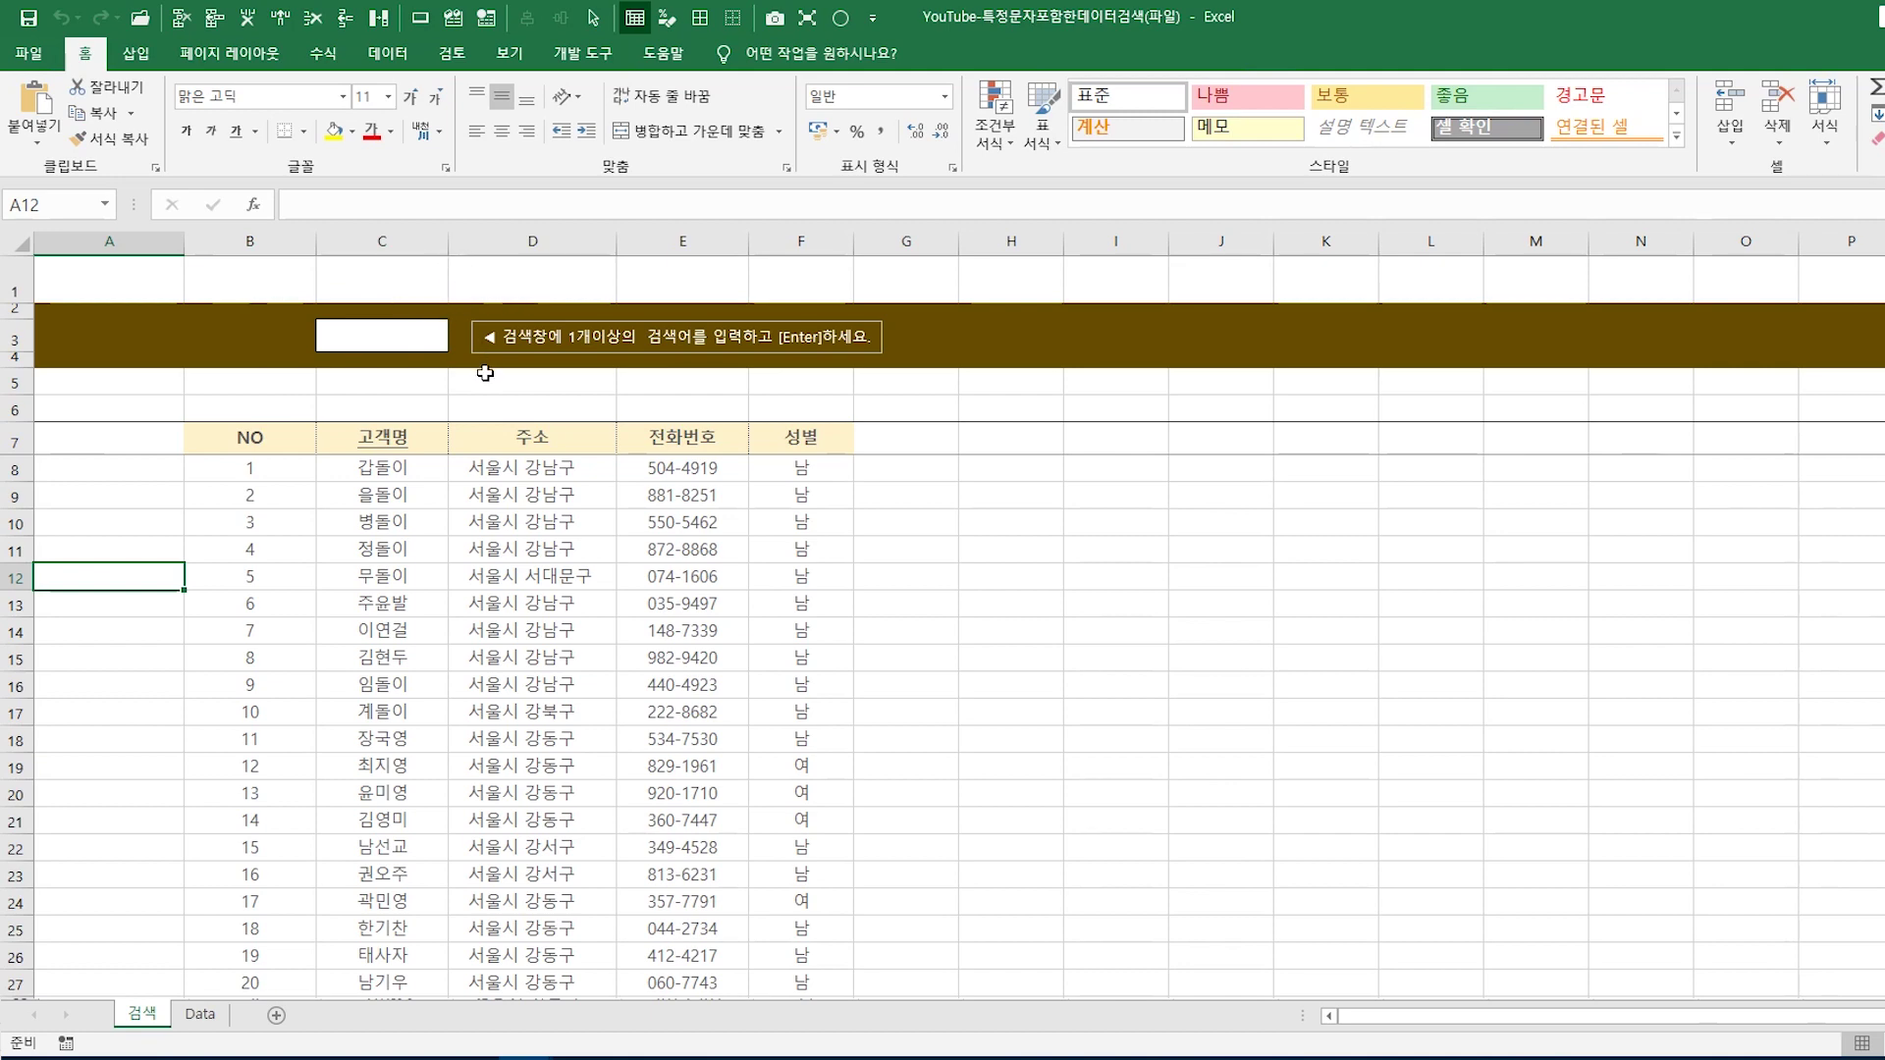
click(454, 20)
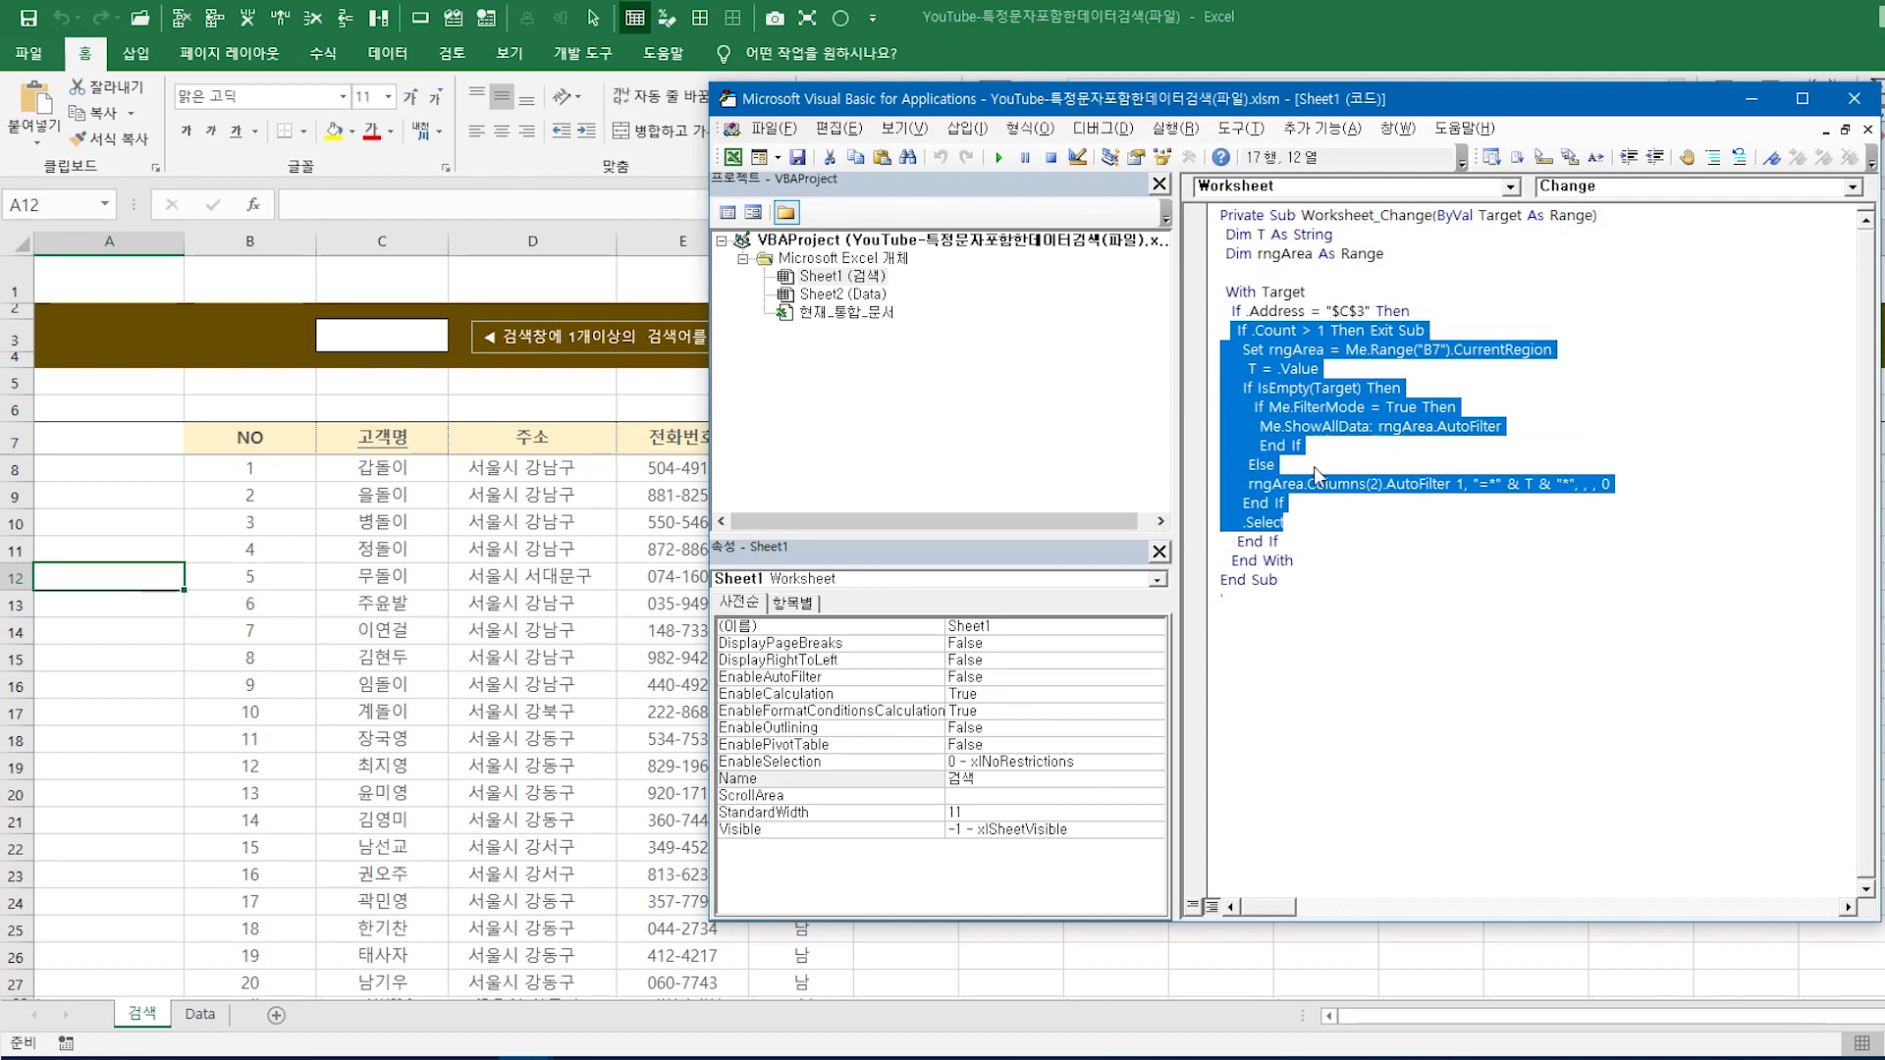
Step: Highlight the multi-cell Exit Sub check on line 7, then select the whole Set rngArea line
click(1232, 333)
drag(1232, 333, 1423, 331)
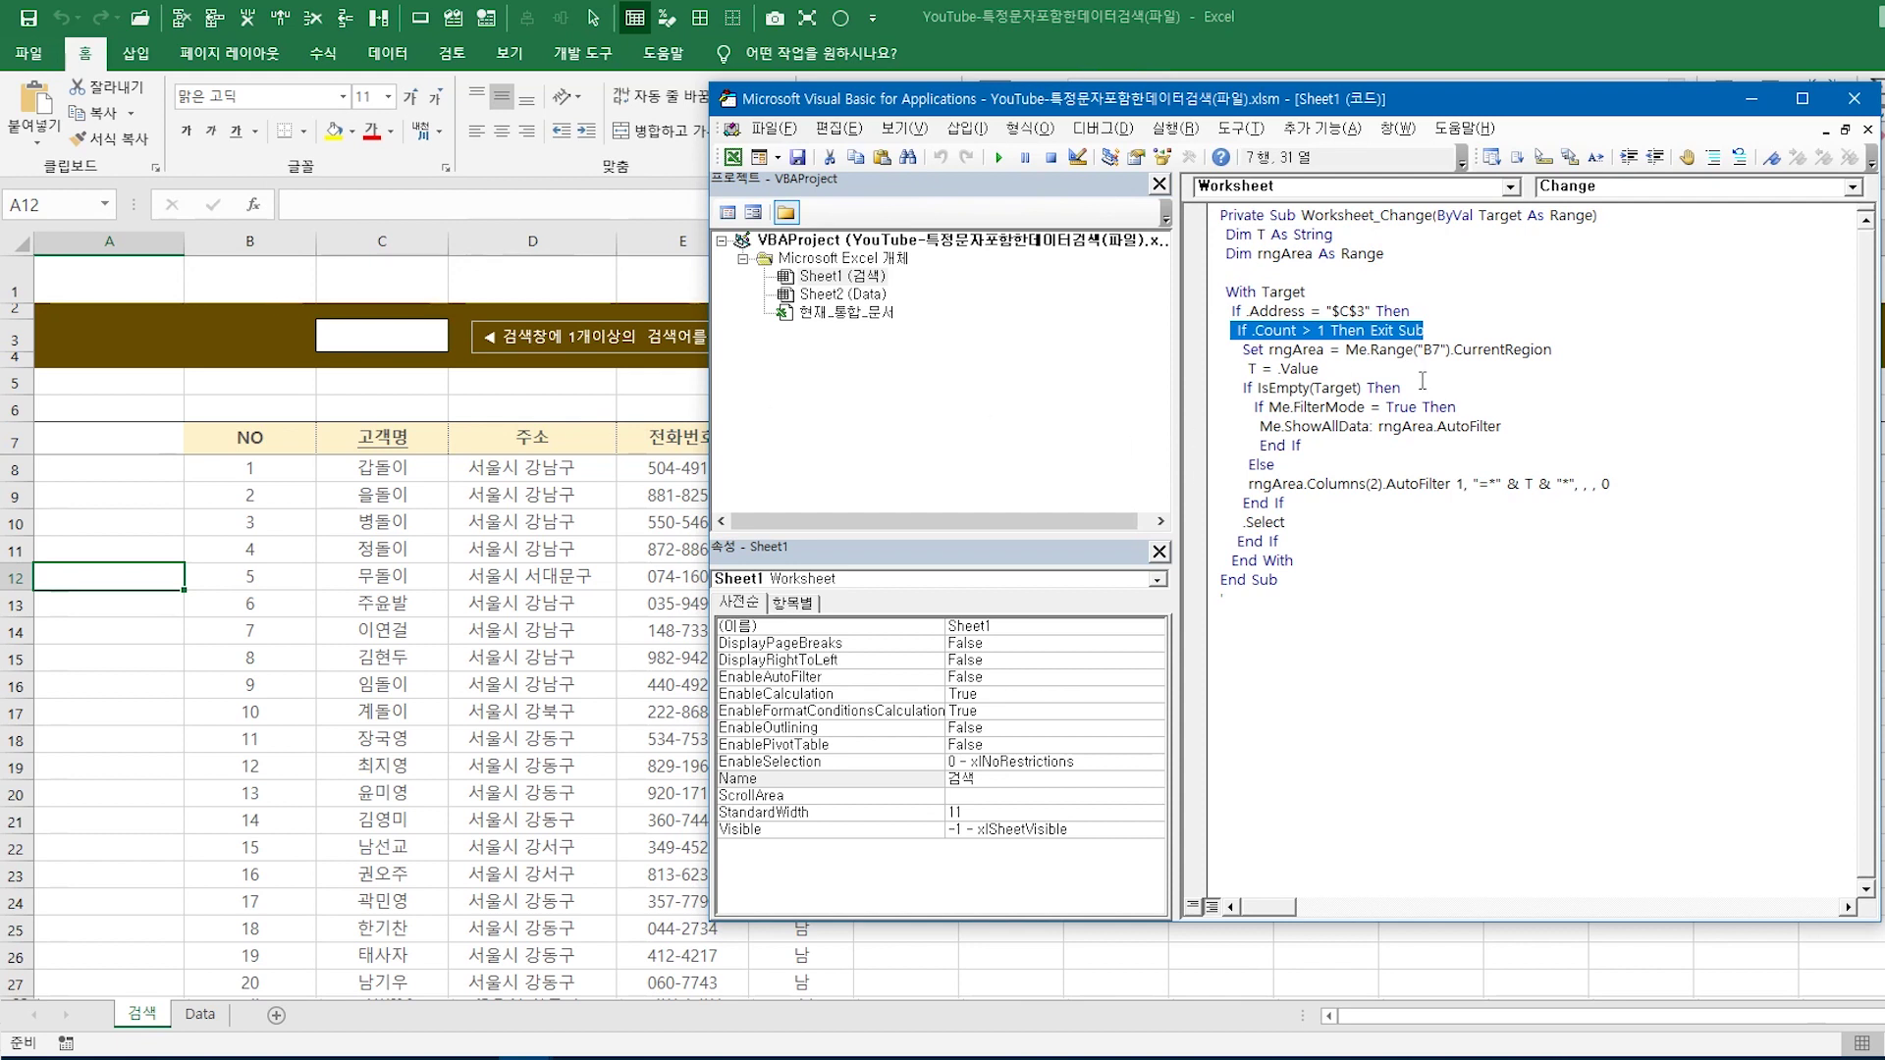
click(1371, 350)
drag(1365, 331, 1488, 331)
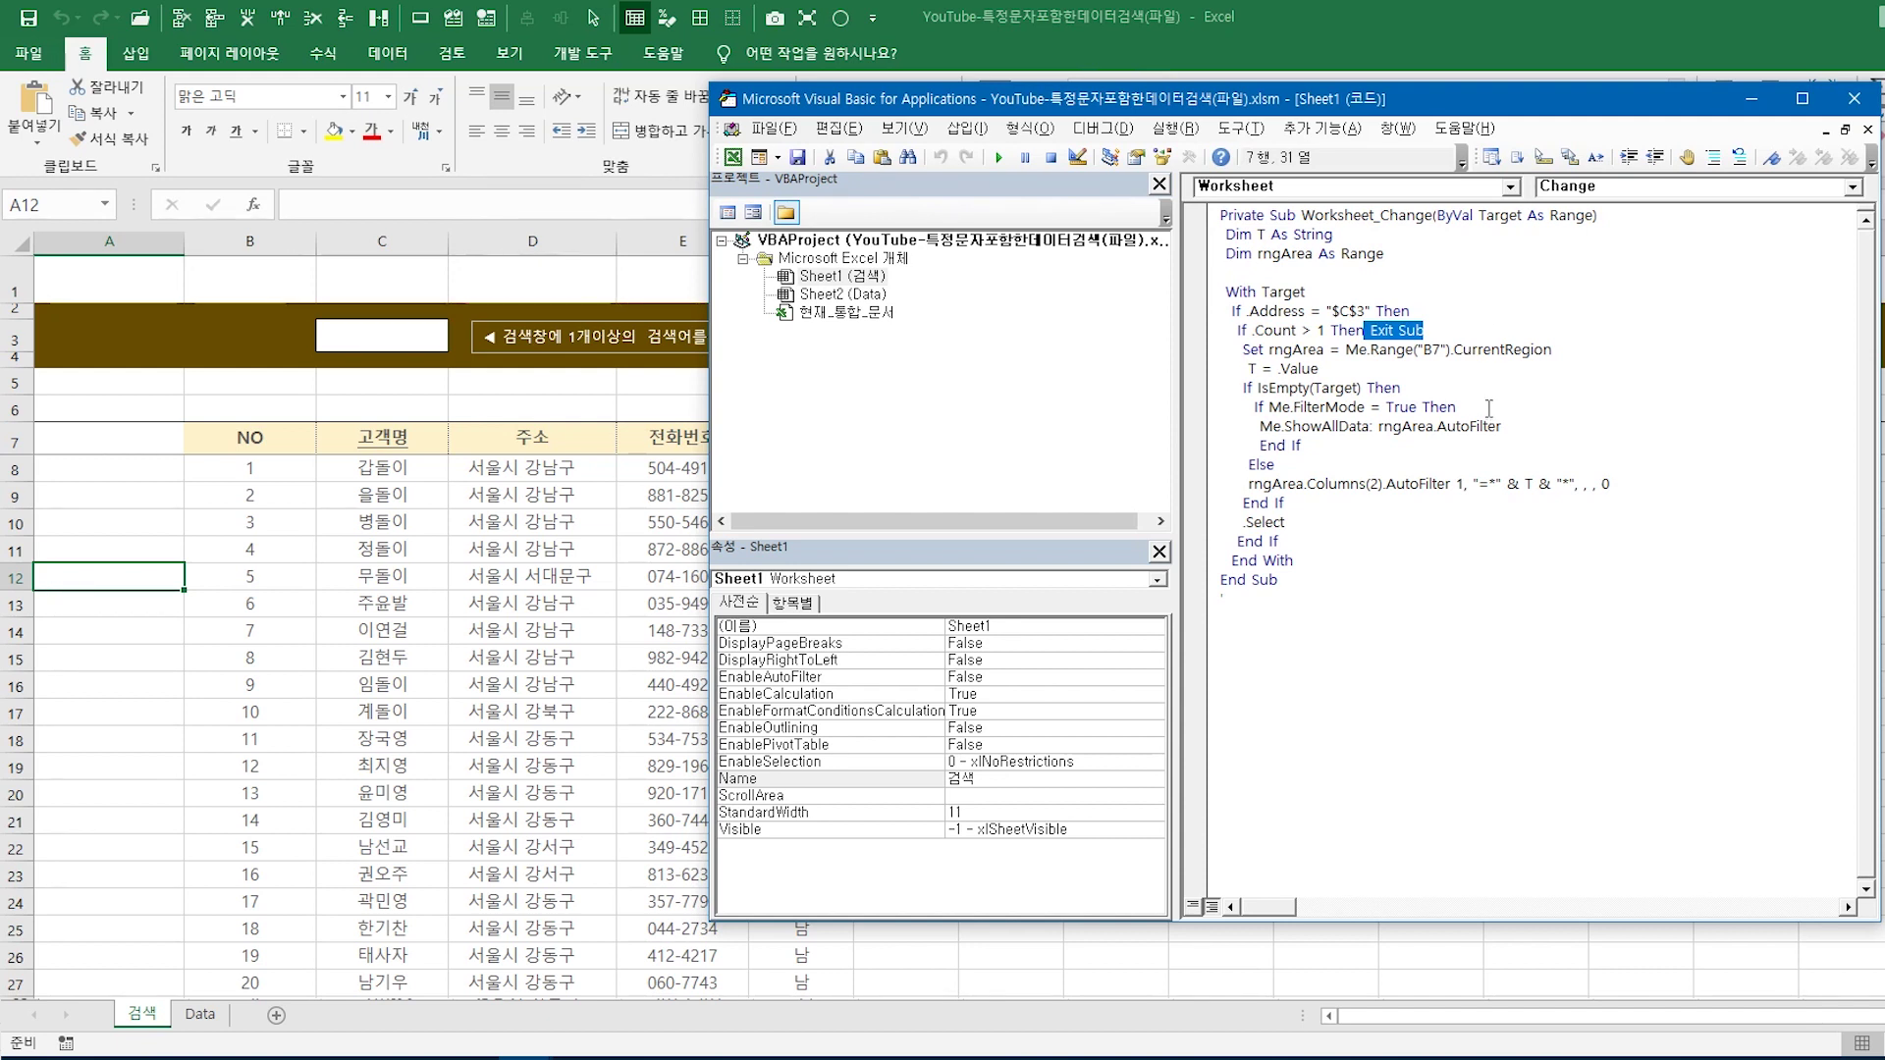
click(1243, 350)
key(shift+End)
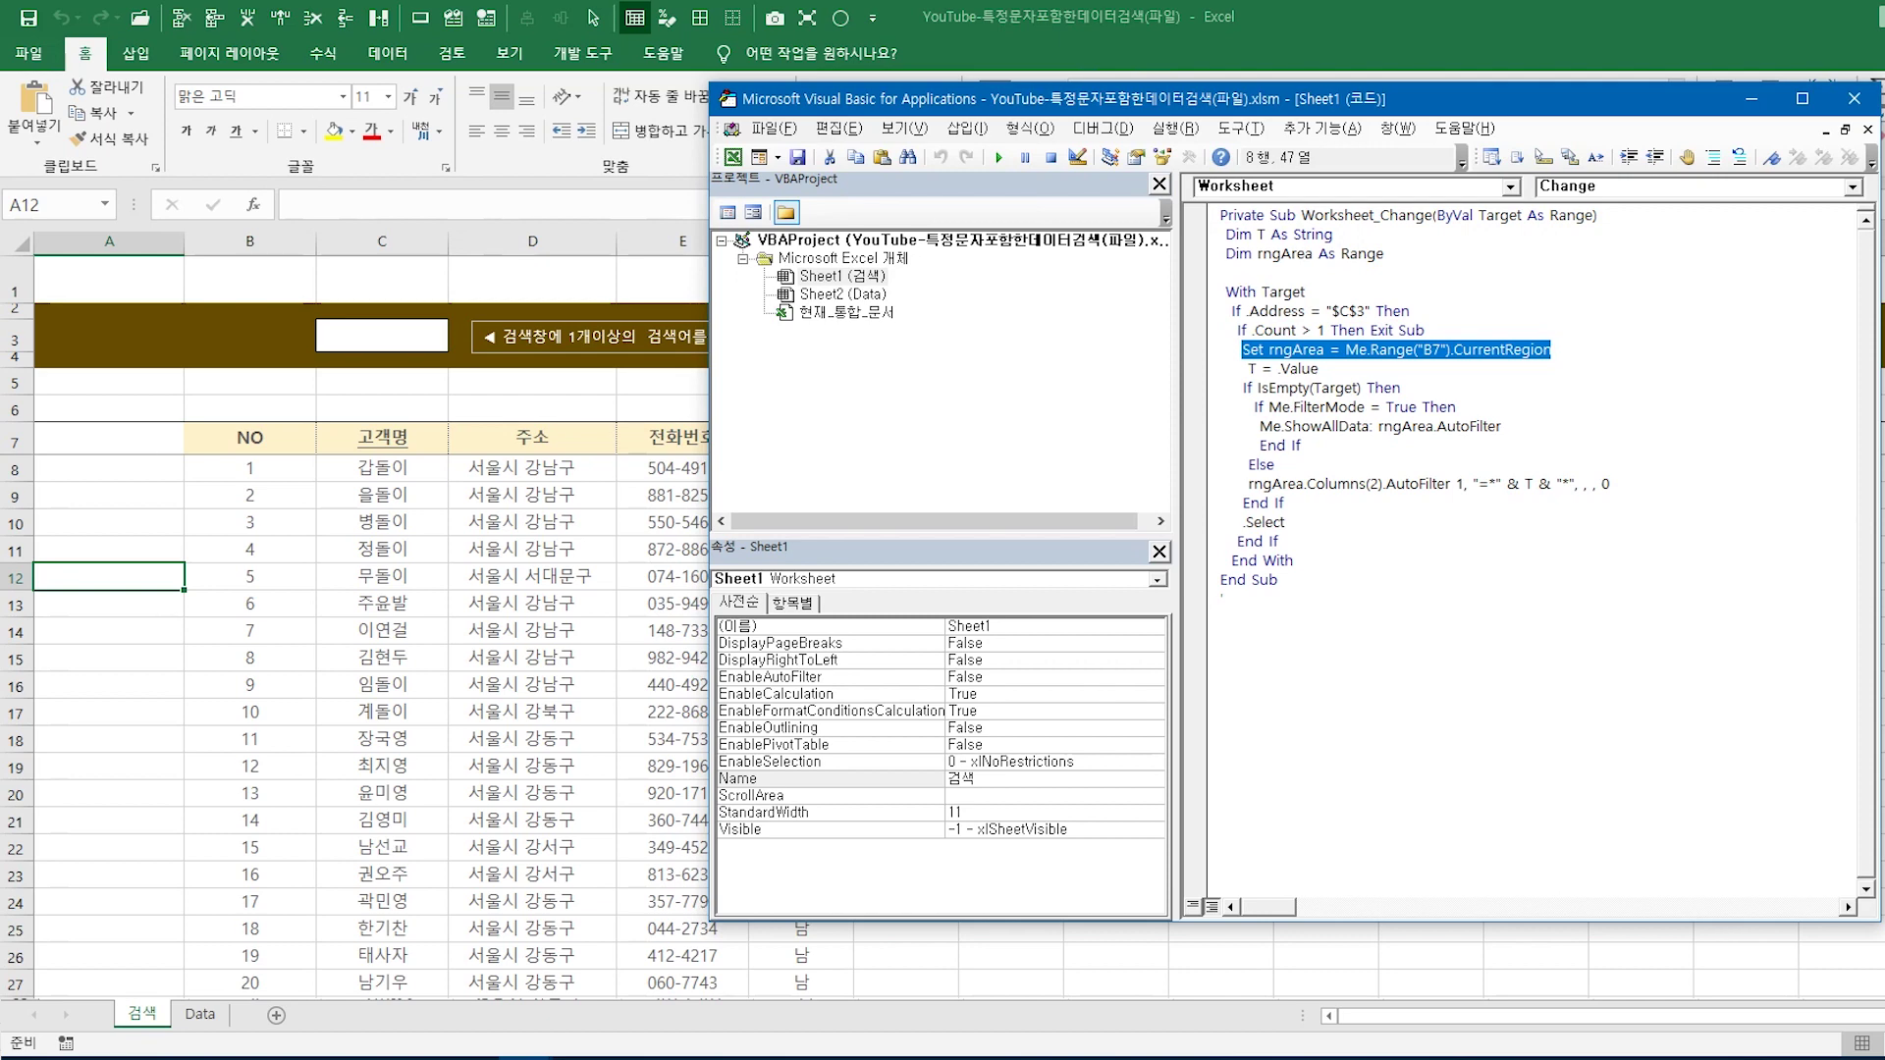
Step: Select the table from B7 down to its last row, then highlight Me. in the Set rngArea line
click(314, 555)
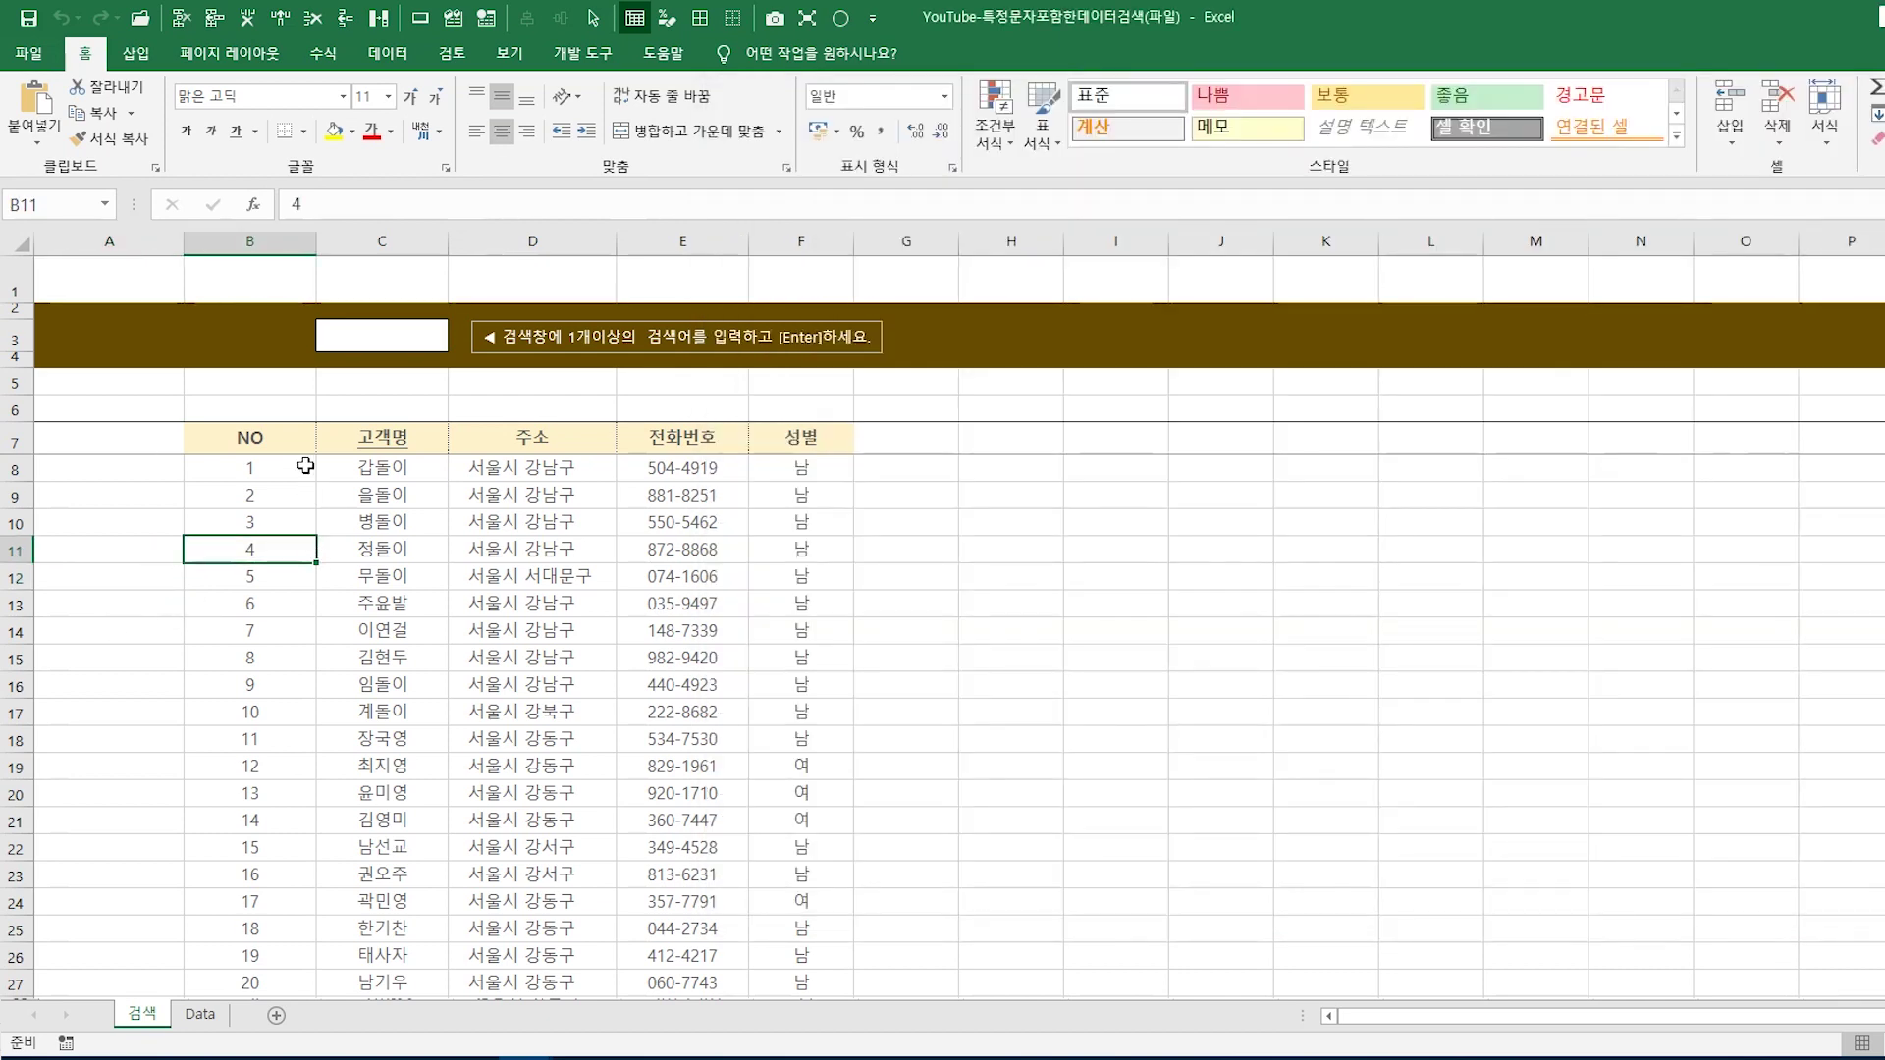
click(260, 436)
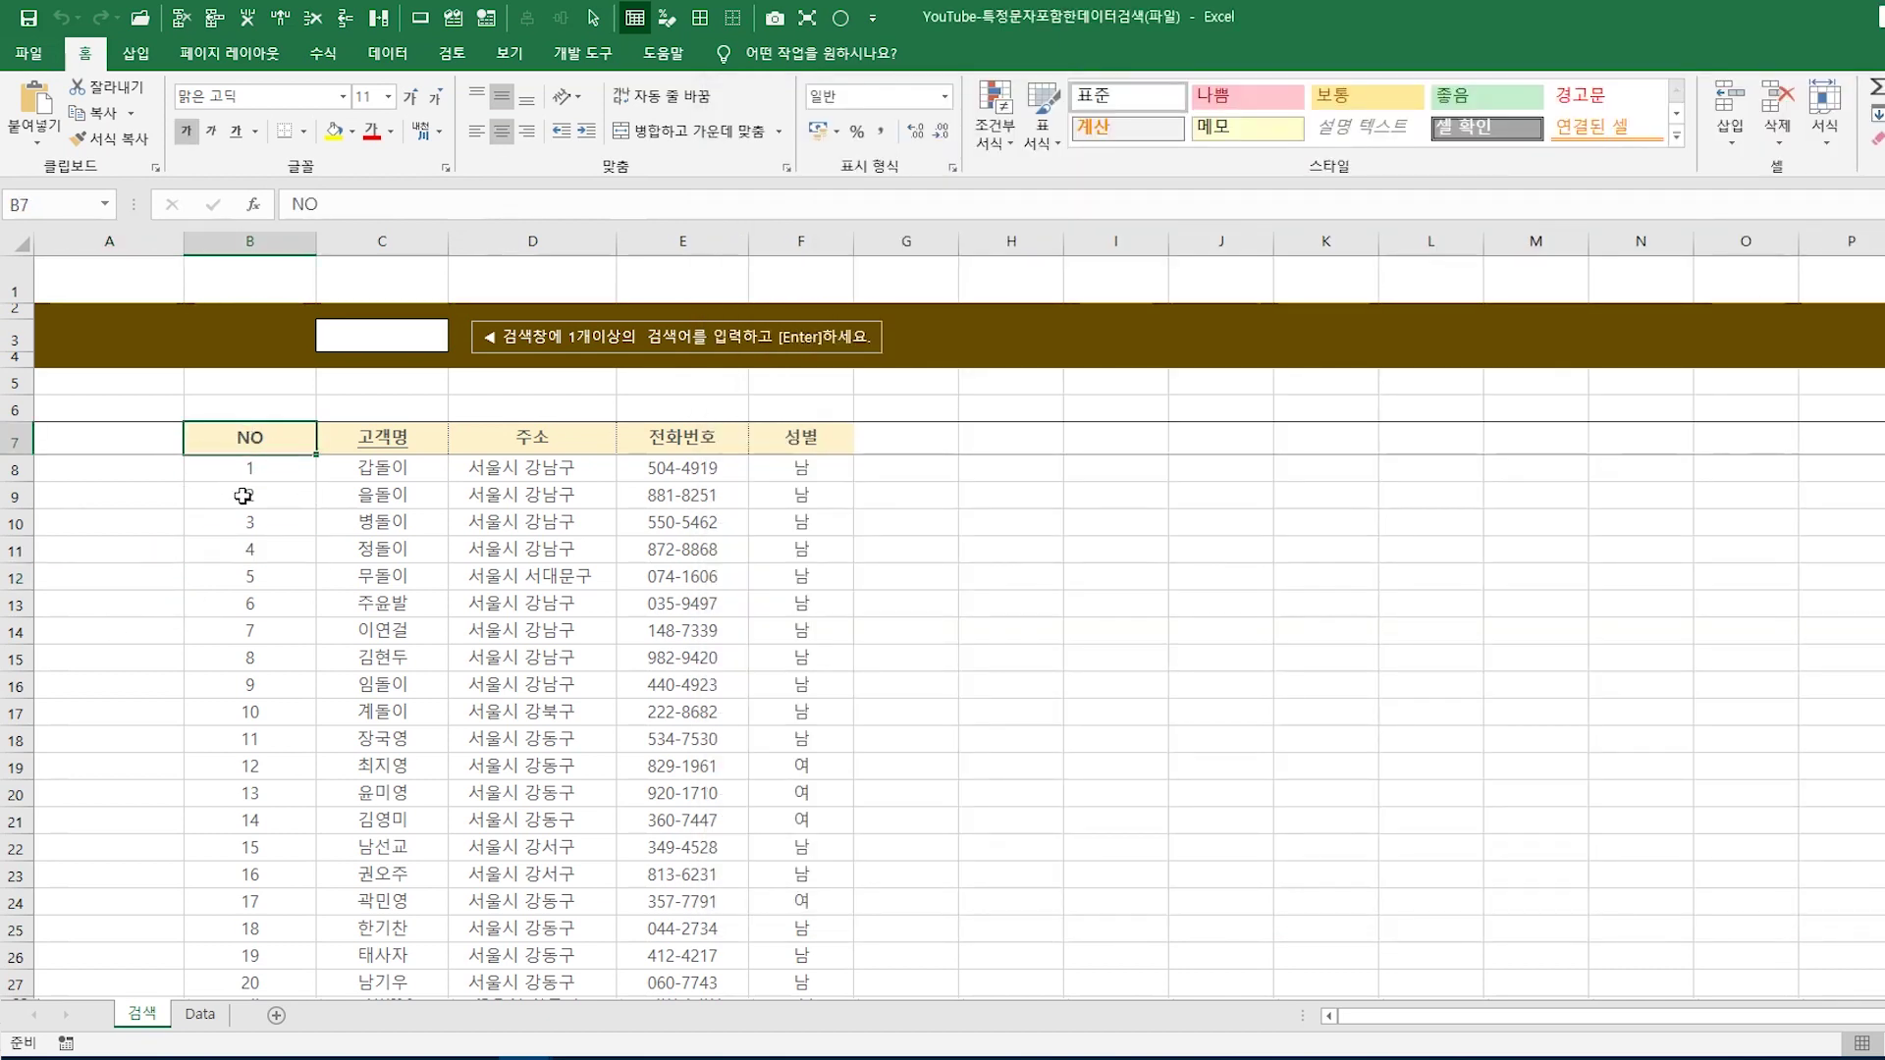
drag(295, 436, 800, 496)
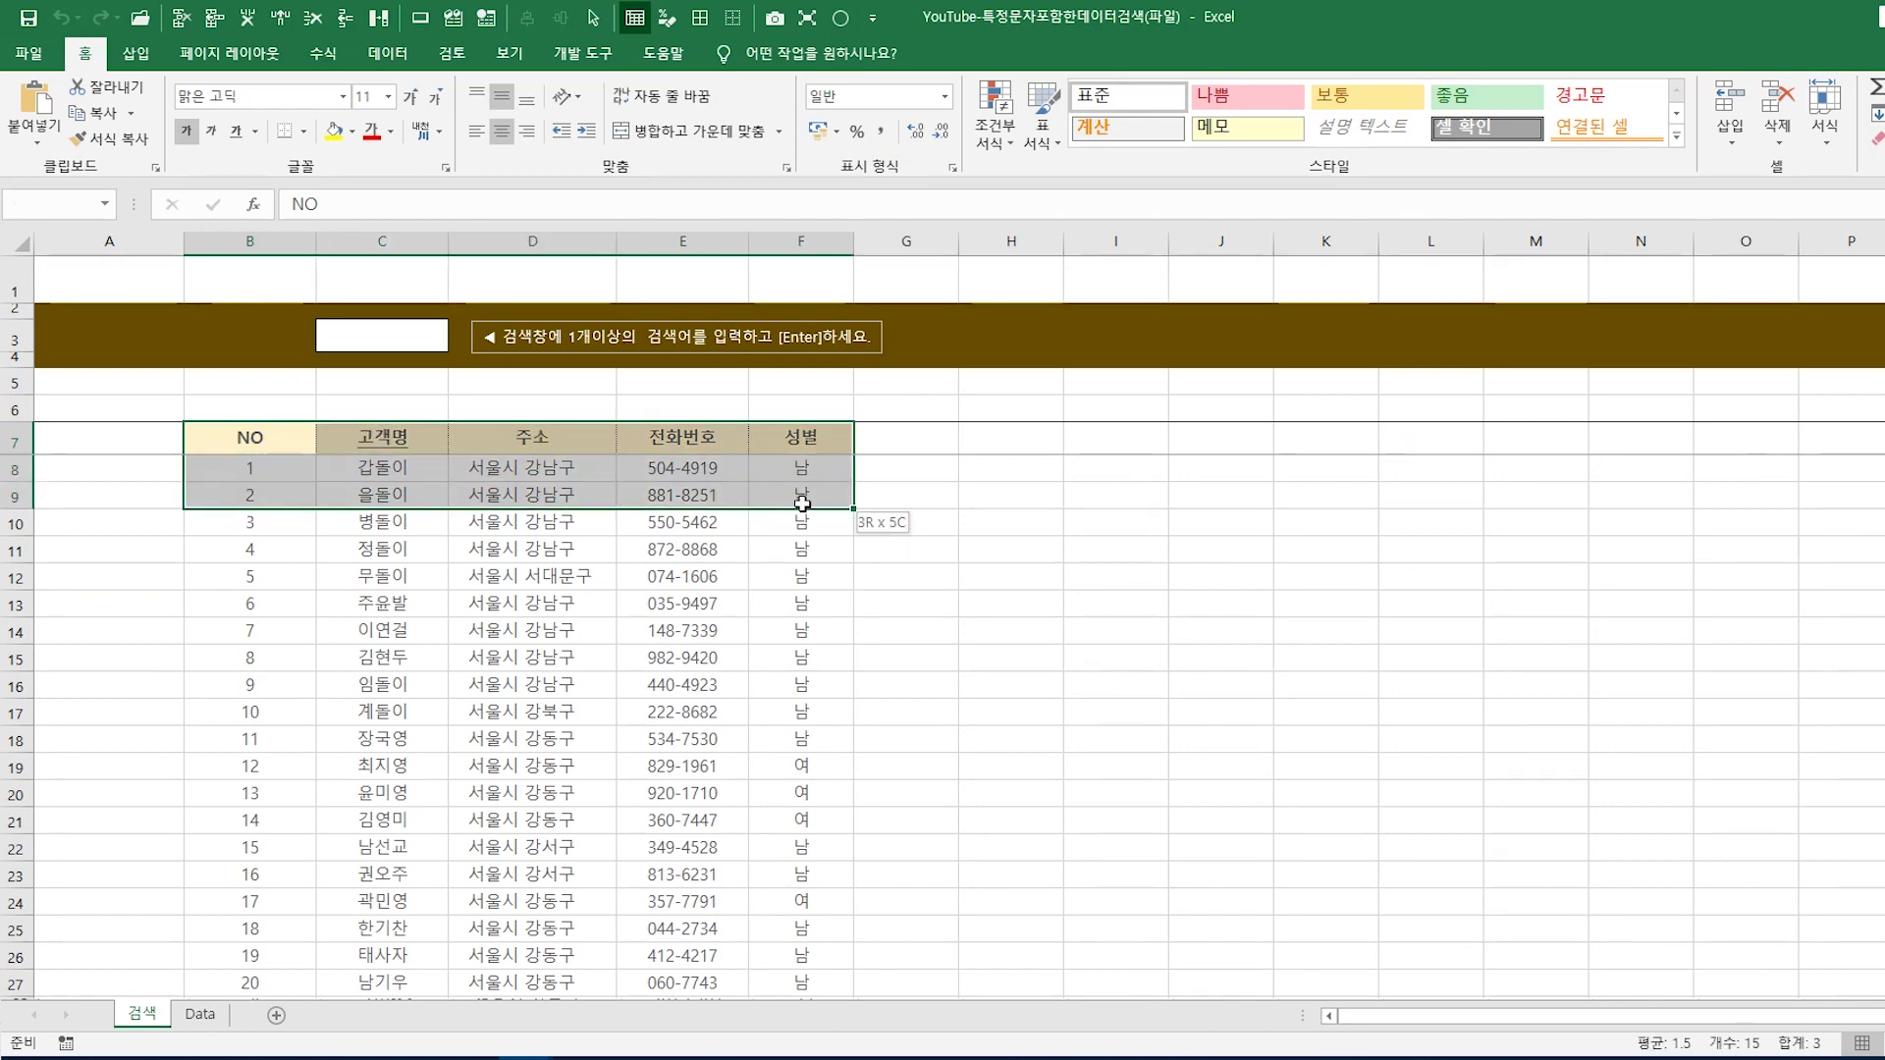
key(ctrl+shift+Down)
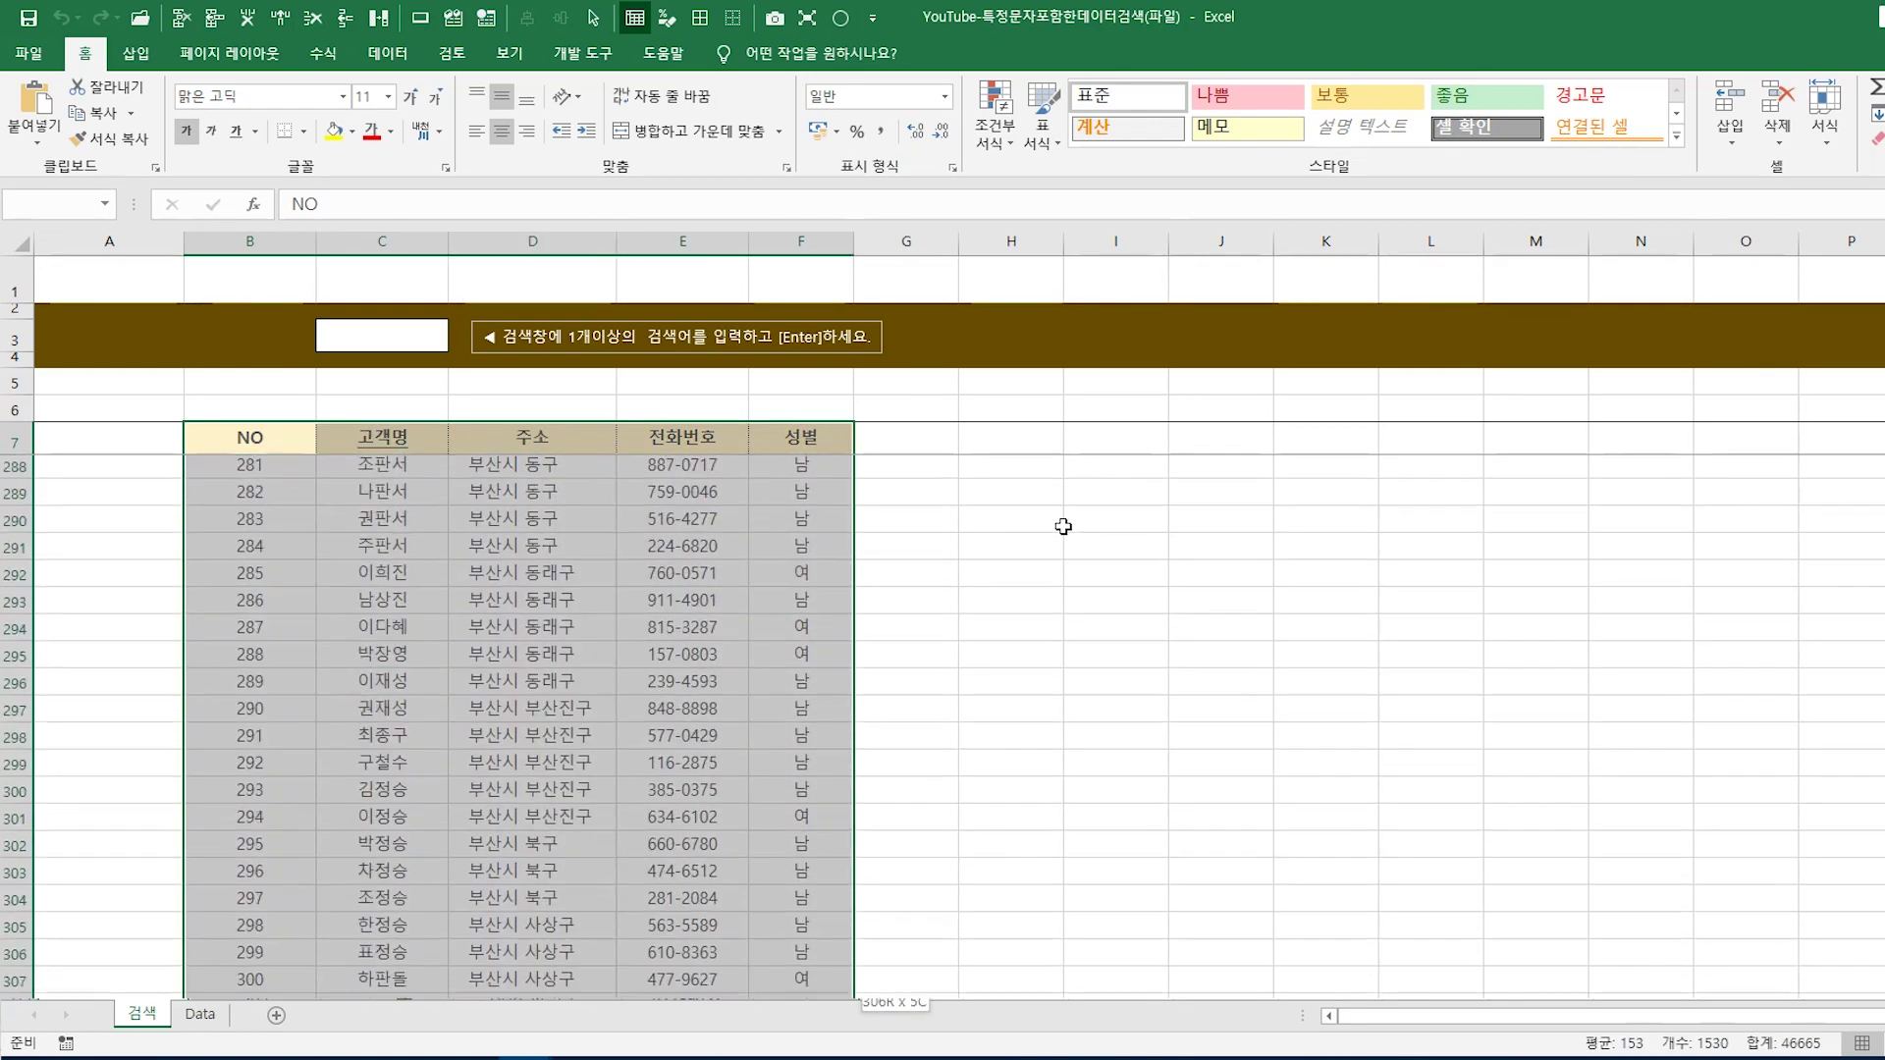
scroll(1065, 526, up, 10)
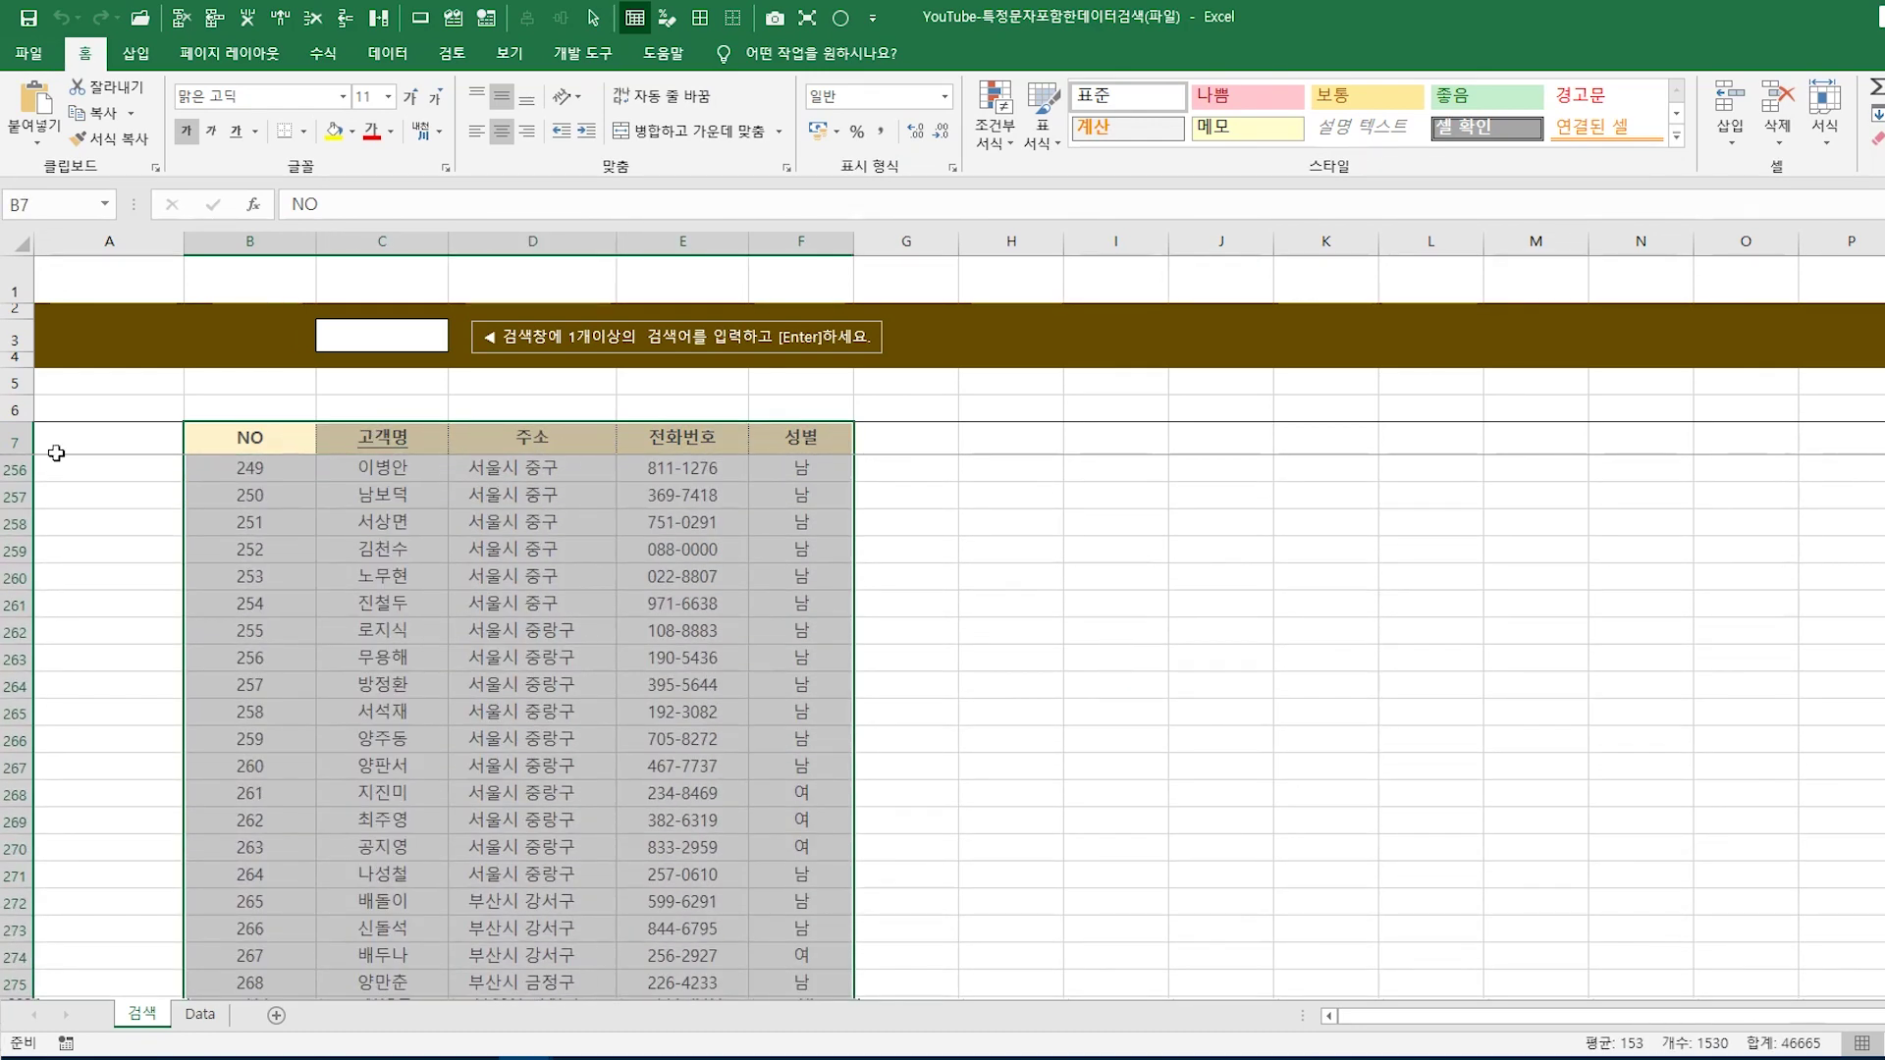
click(453, 17)
drag(1345, 350, 1377, 350)
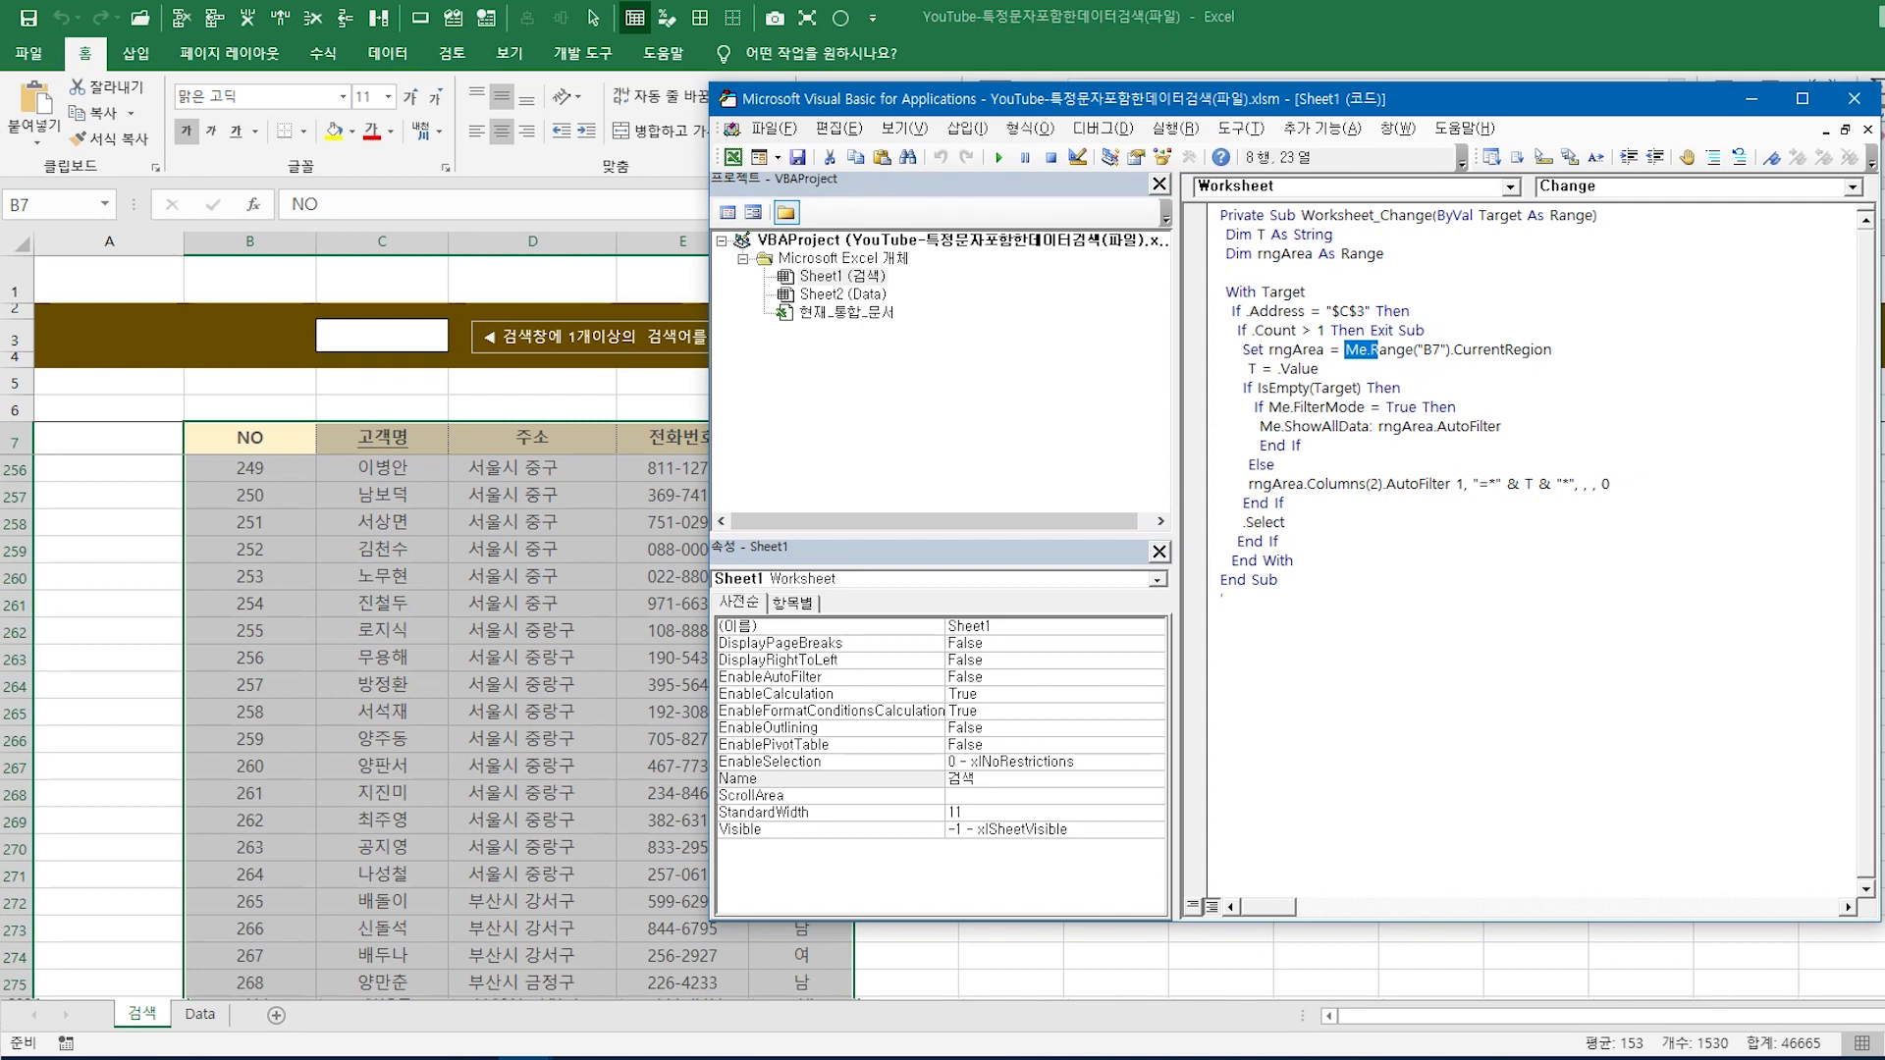
key(alt+F11)
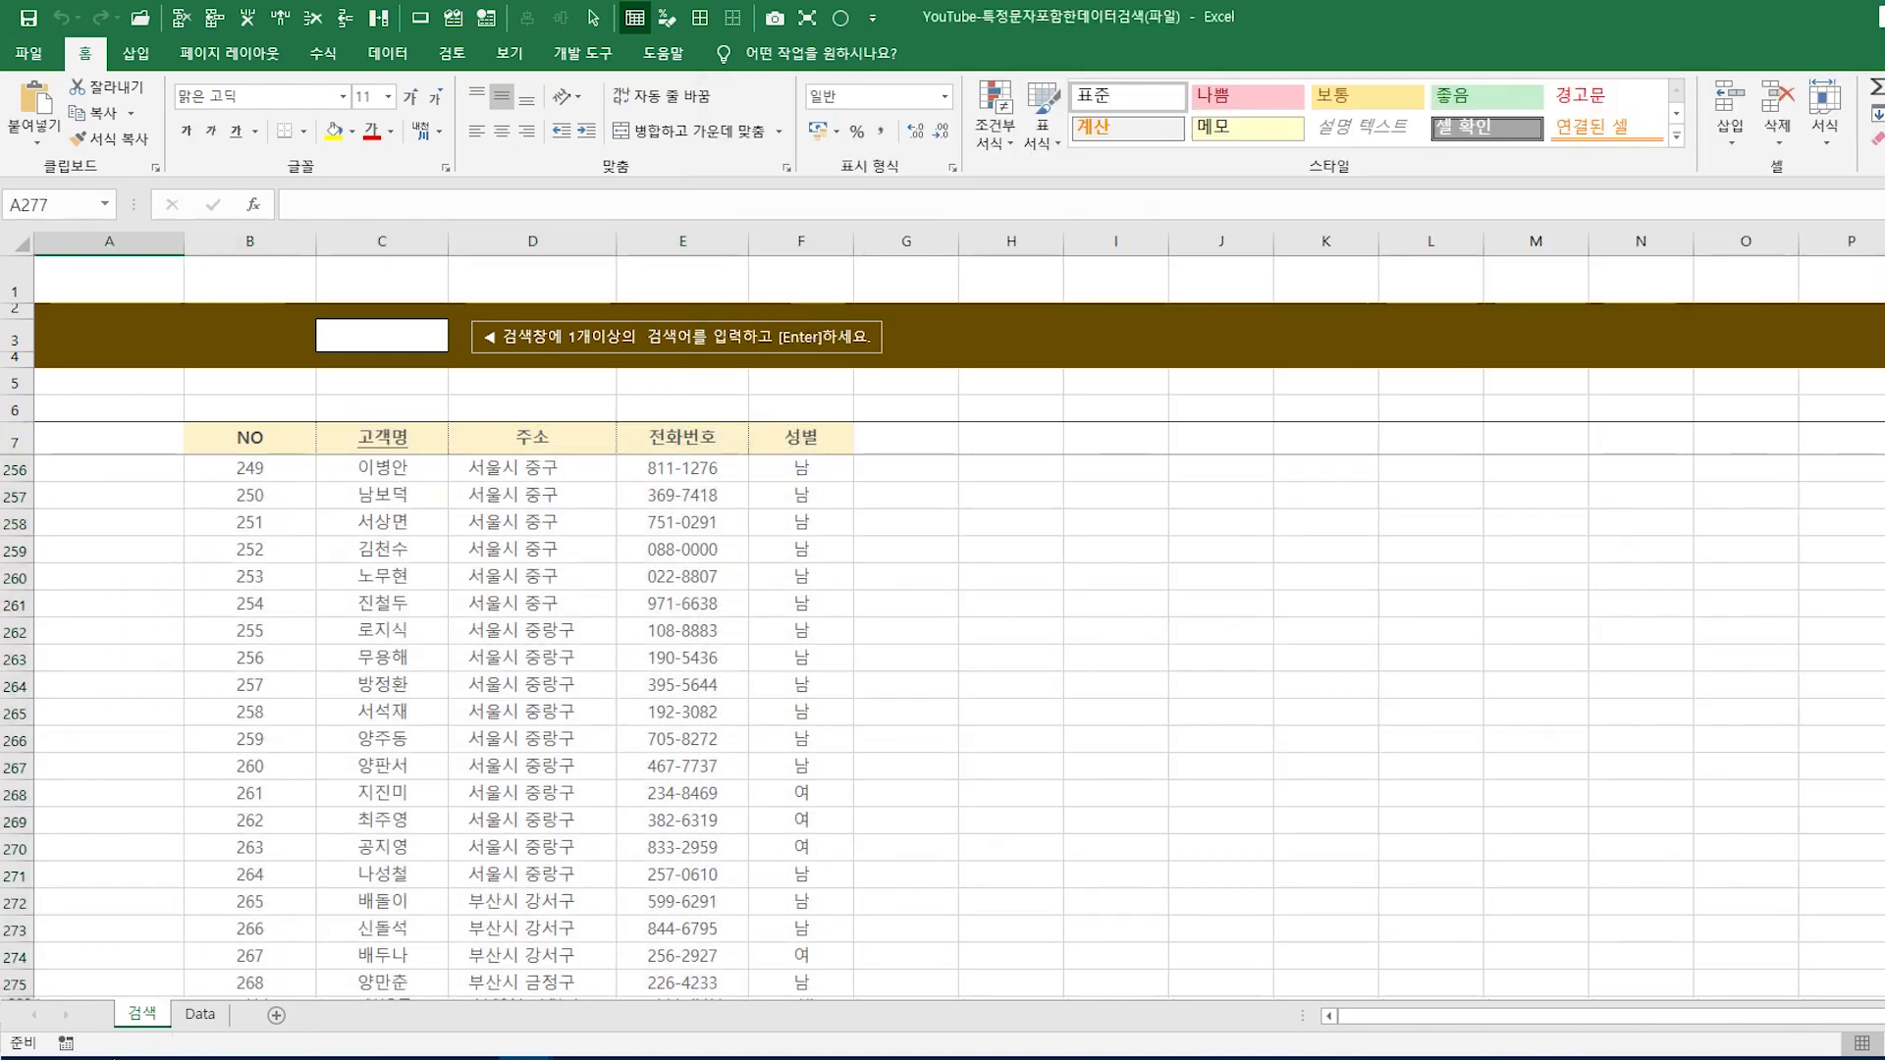
key(alt+F11)
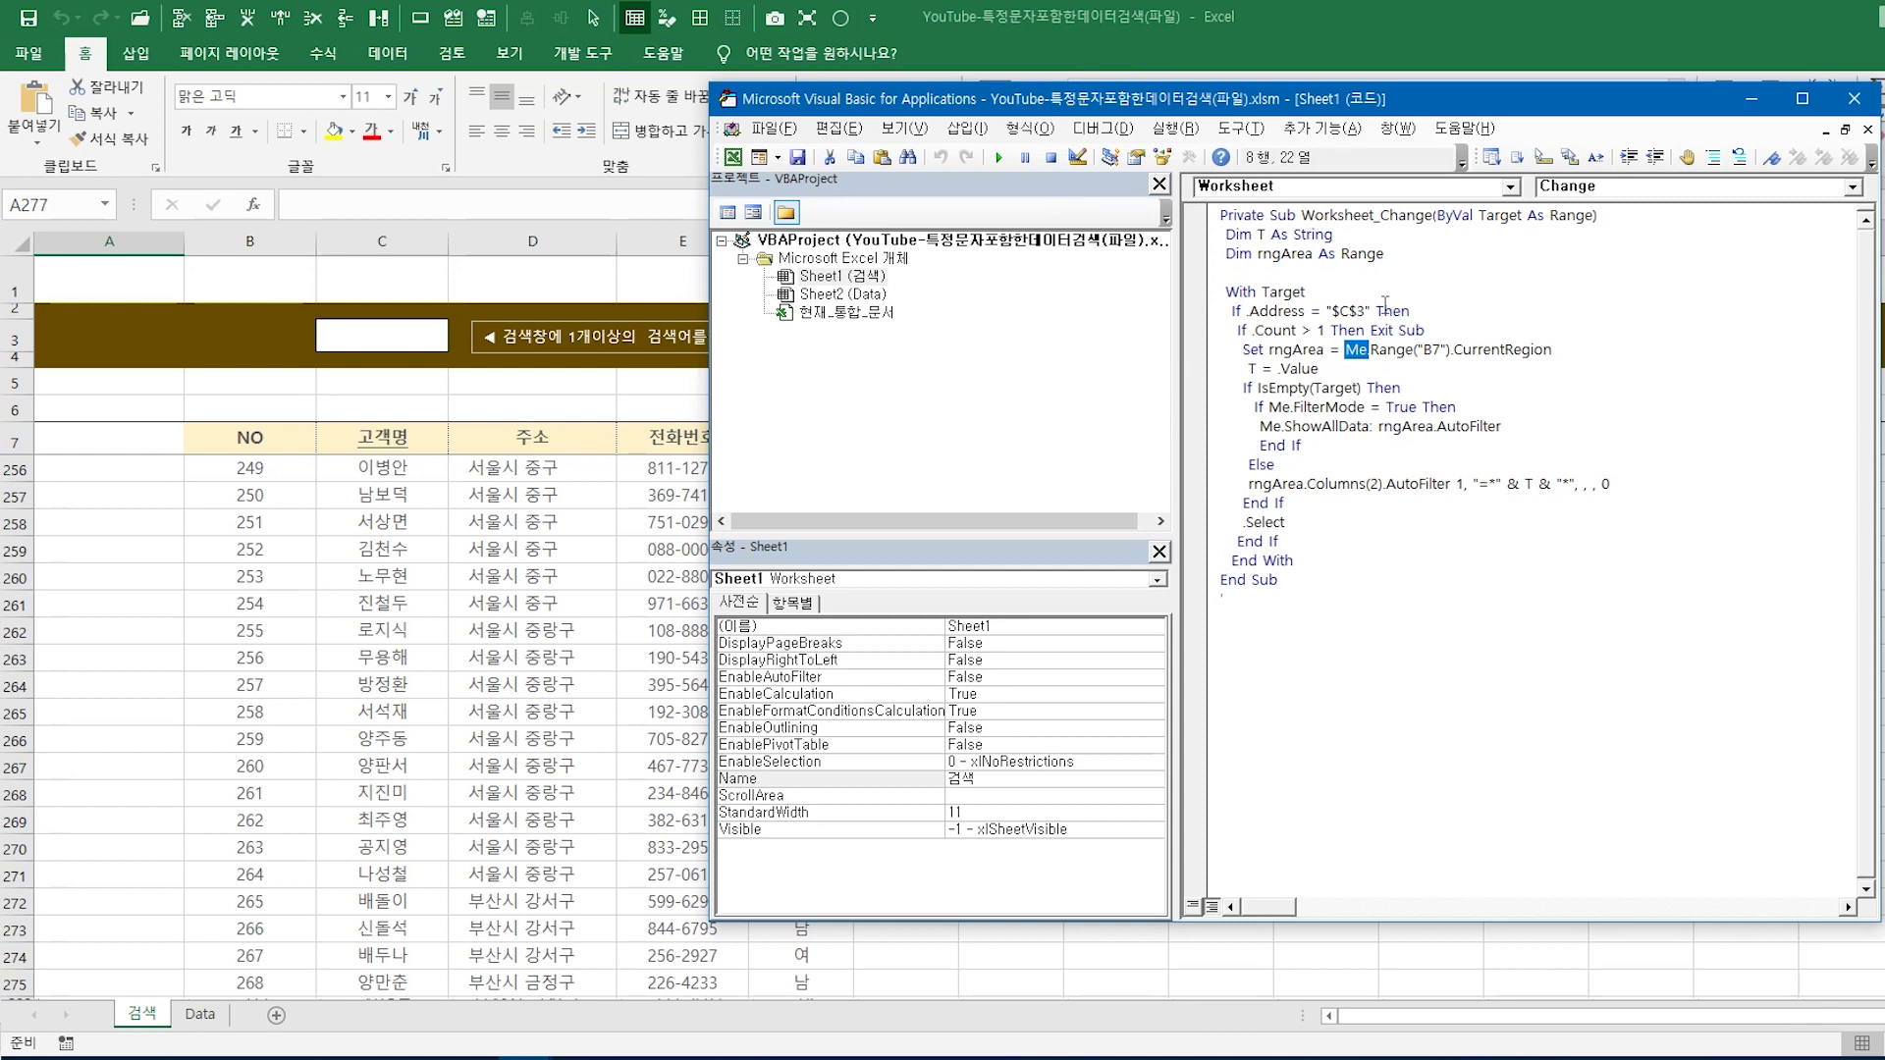
text(.)
drag(1241, 369, 1317, 369)
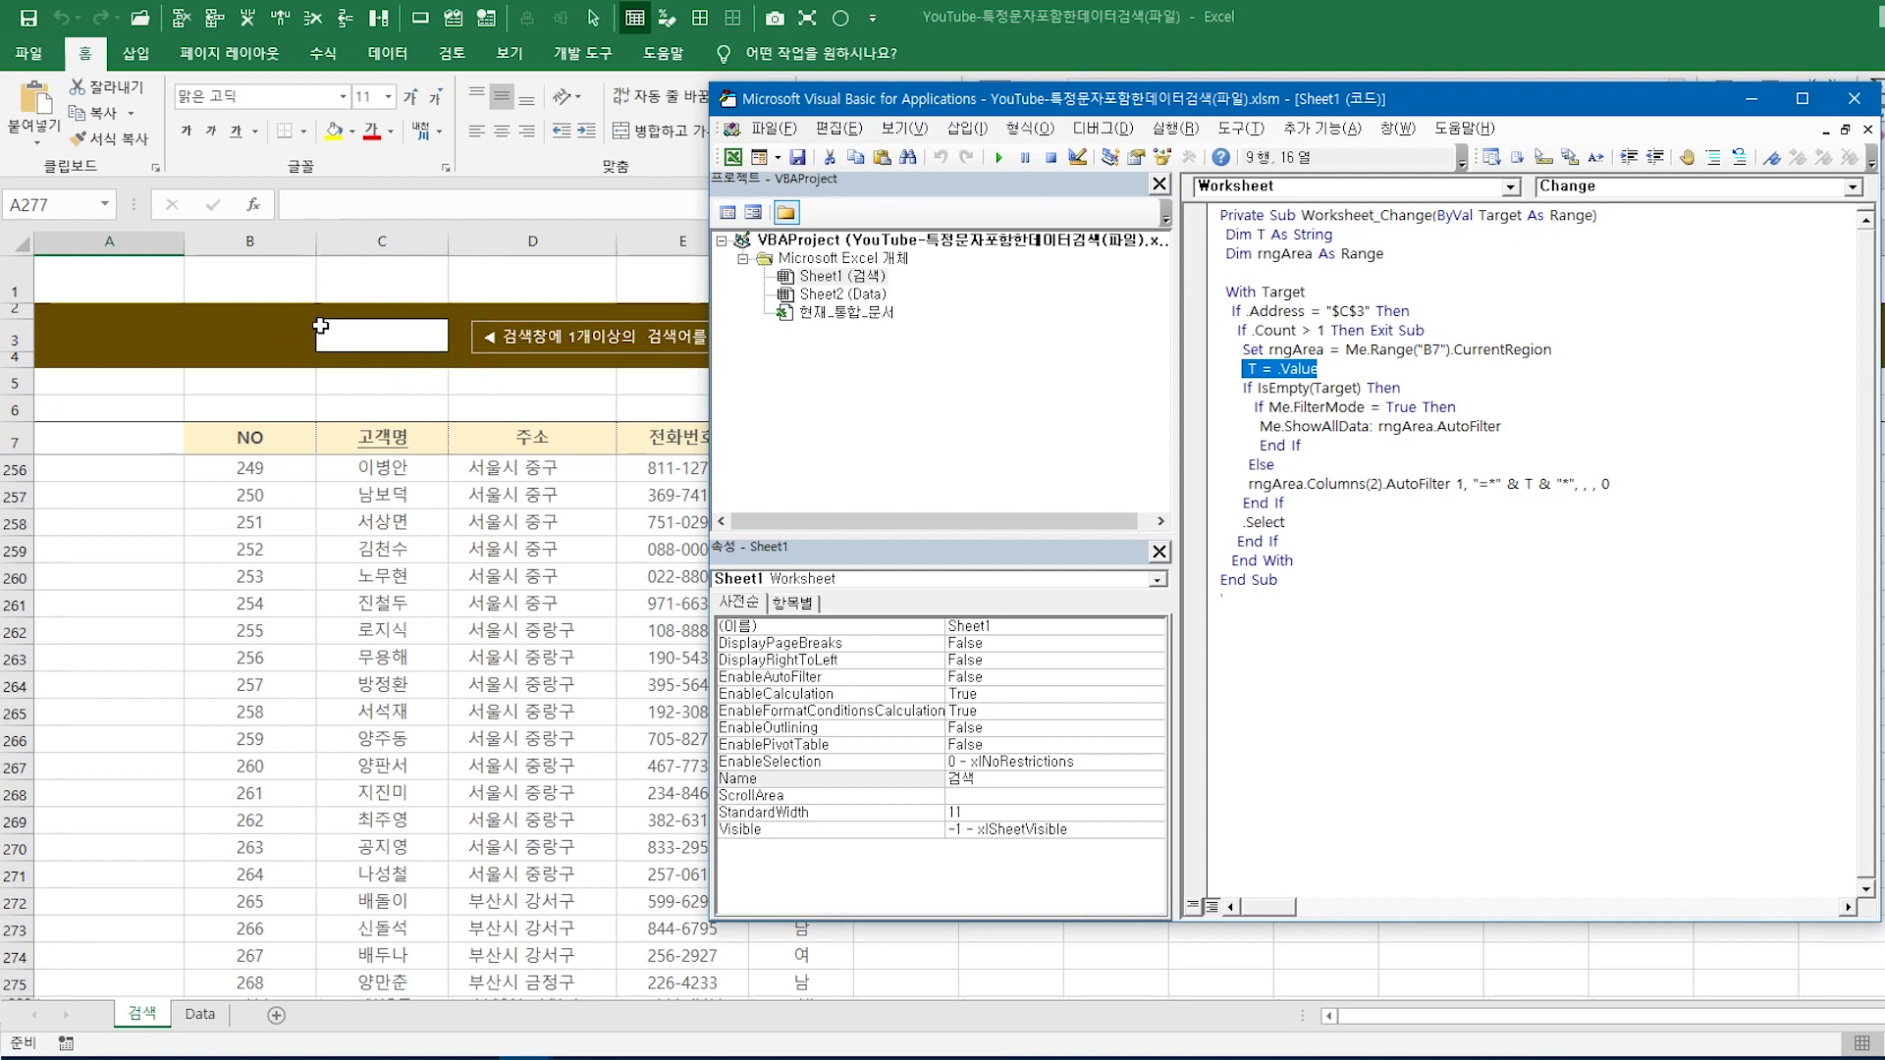
drag(1229, 388, 1399, 388)
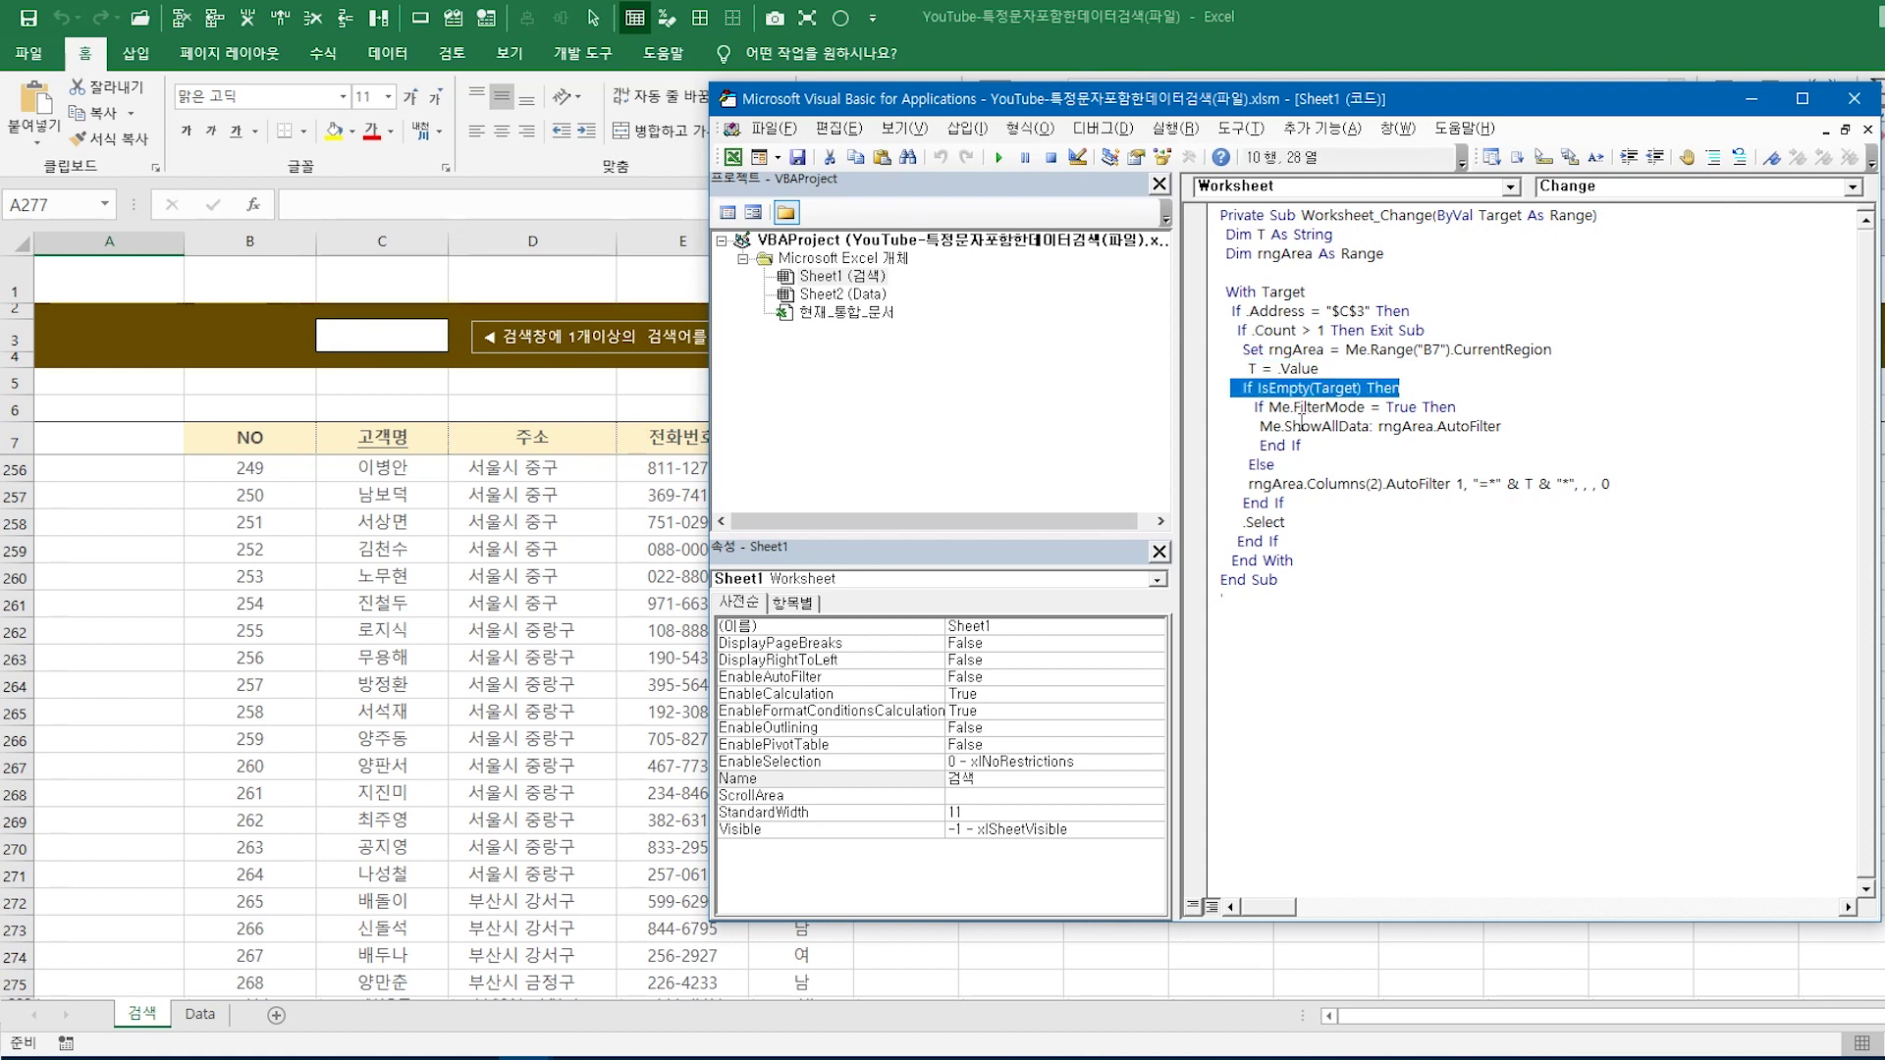
Step: In the code, highlight the IsEmpty check, the FilterMode test and the ShowAllData line
click(364, 335)
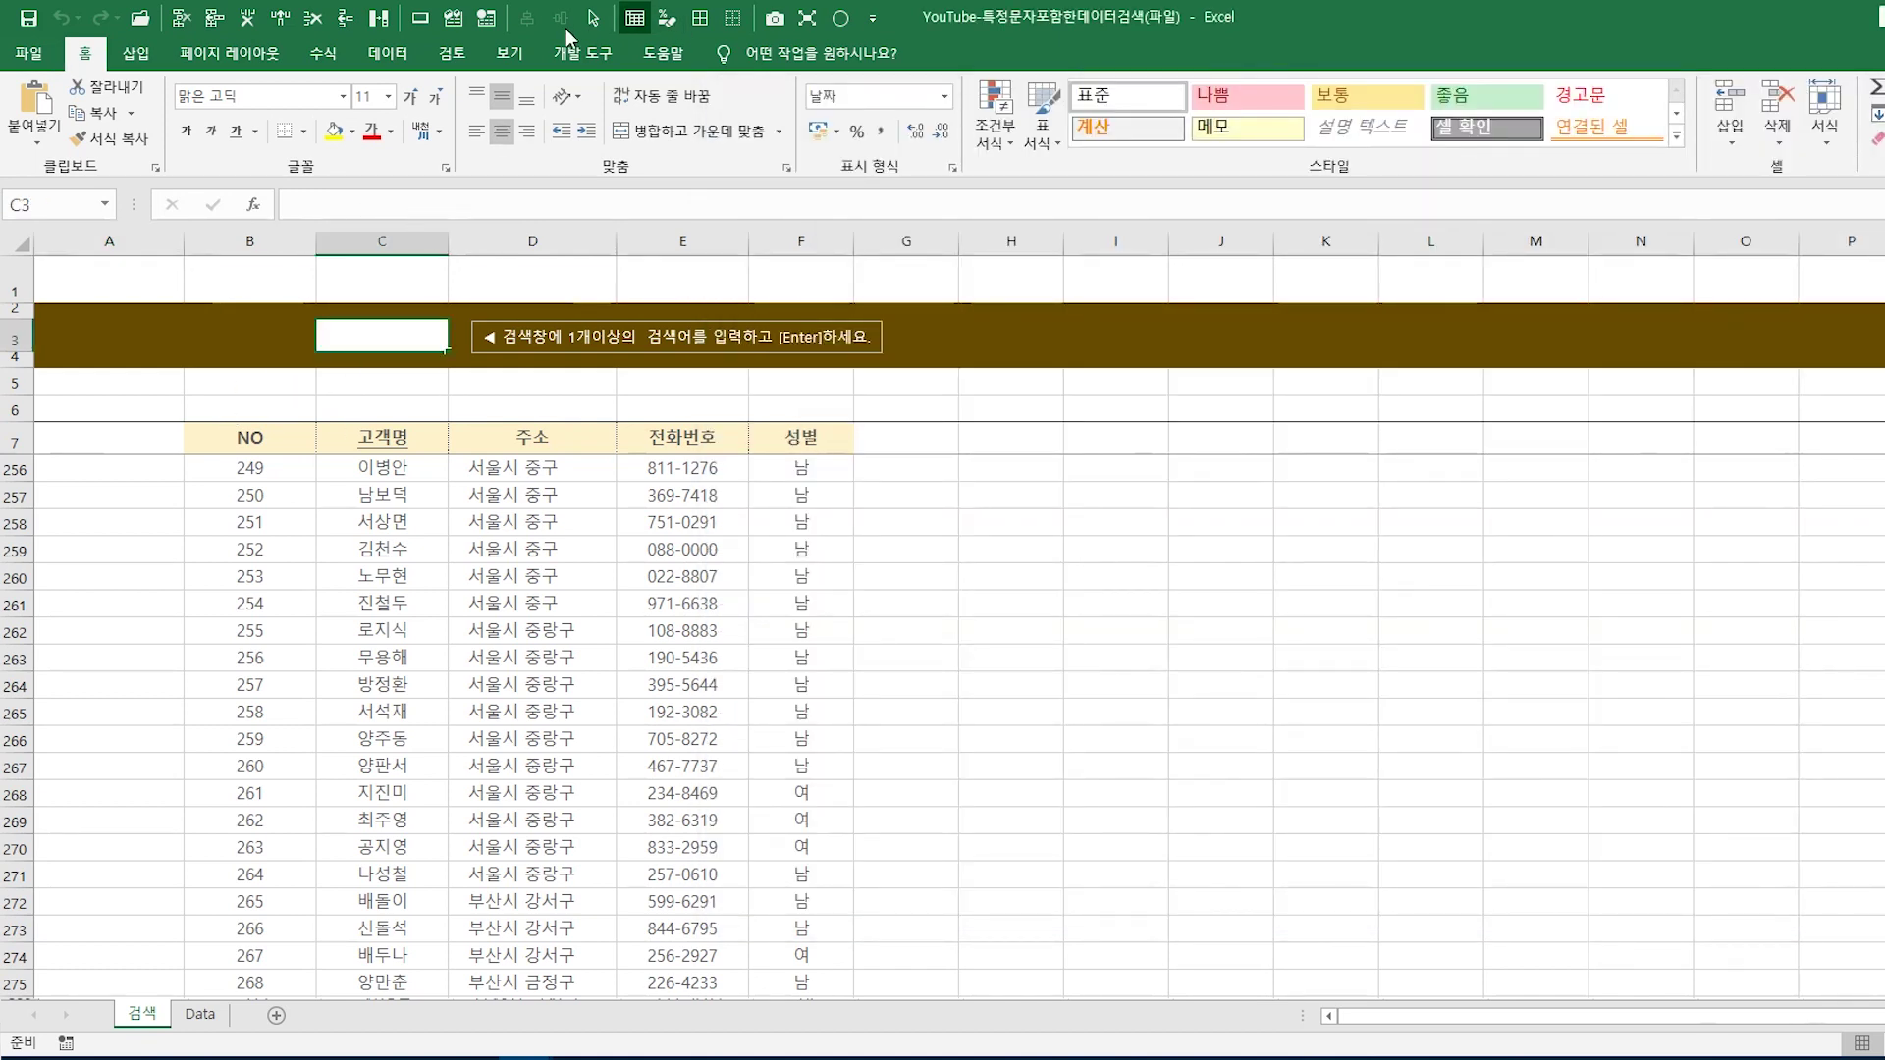
click(463, 20)
drag(1256, 388, 1309, 392)
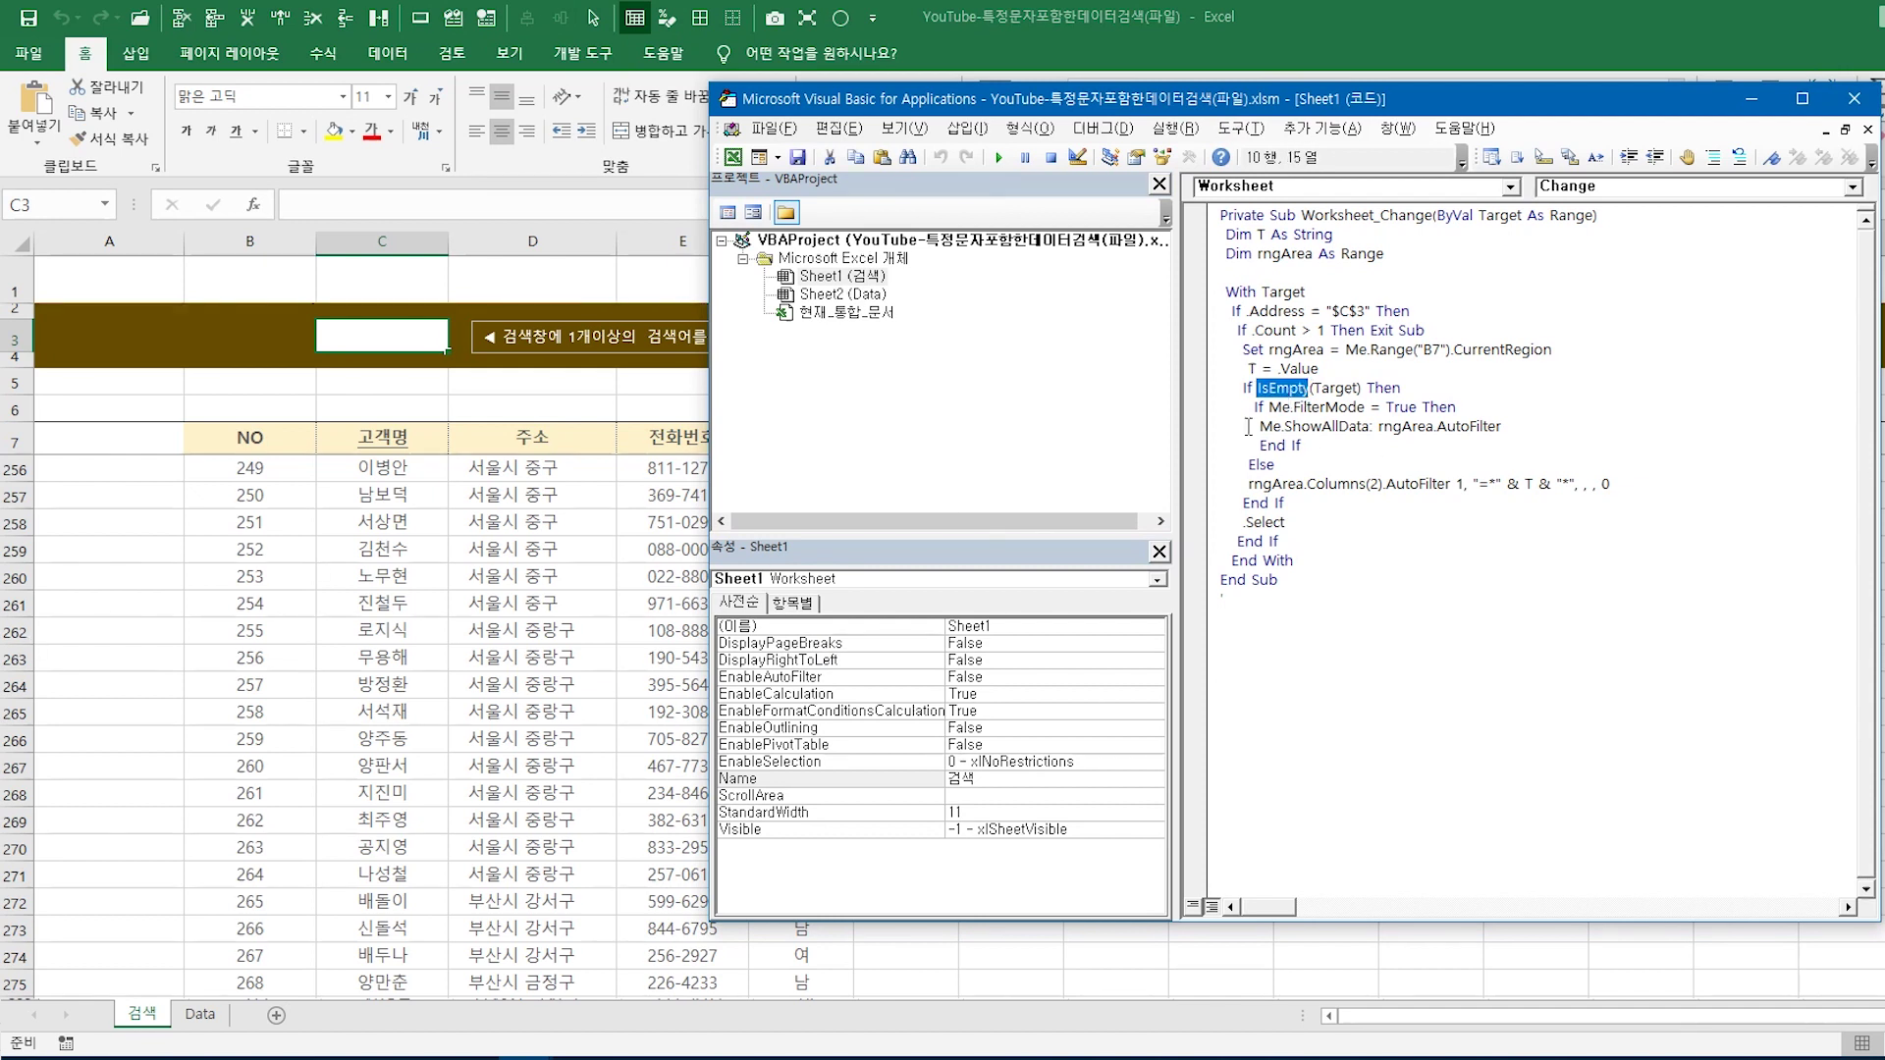
drag(1243, 407, 1455, 407)
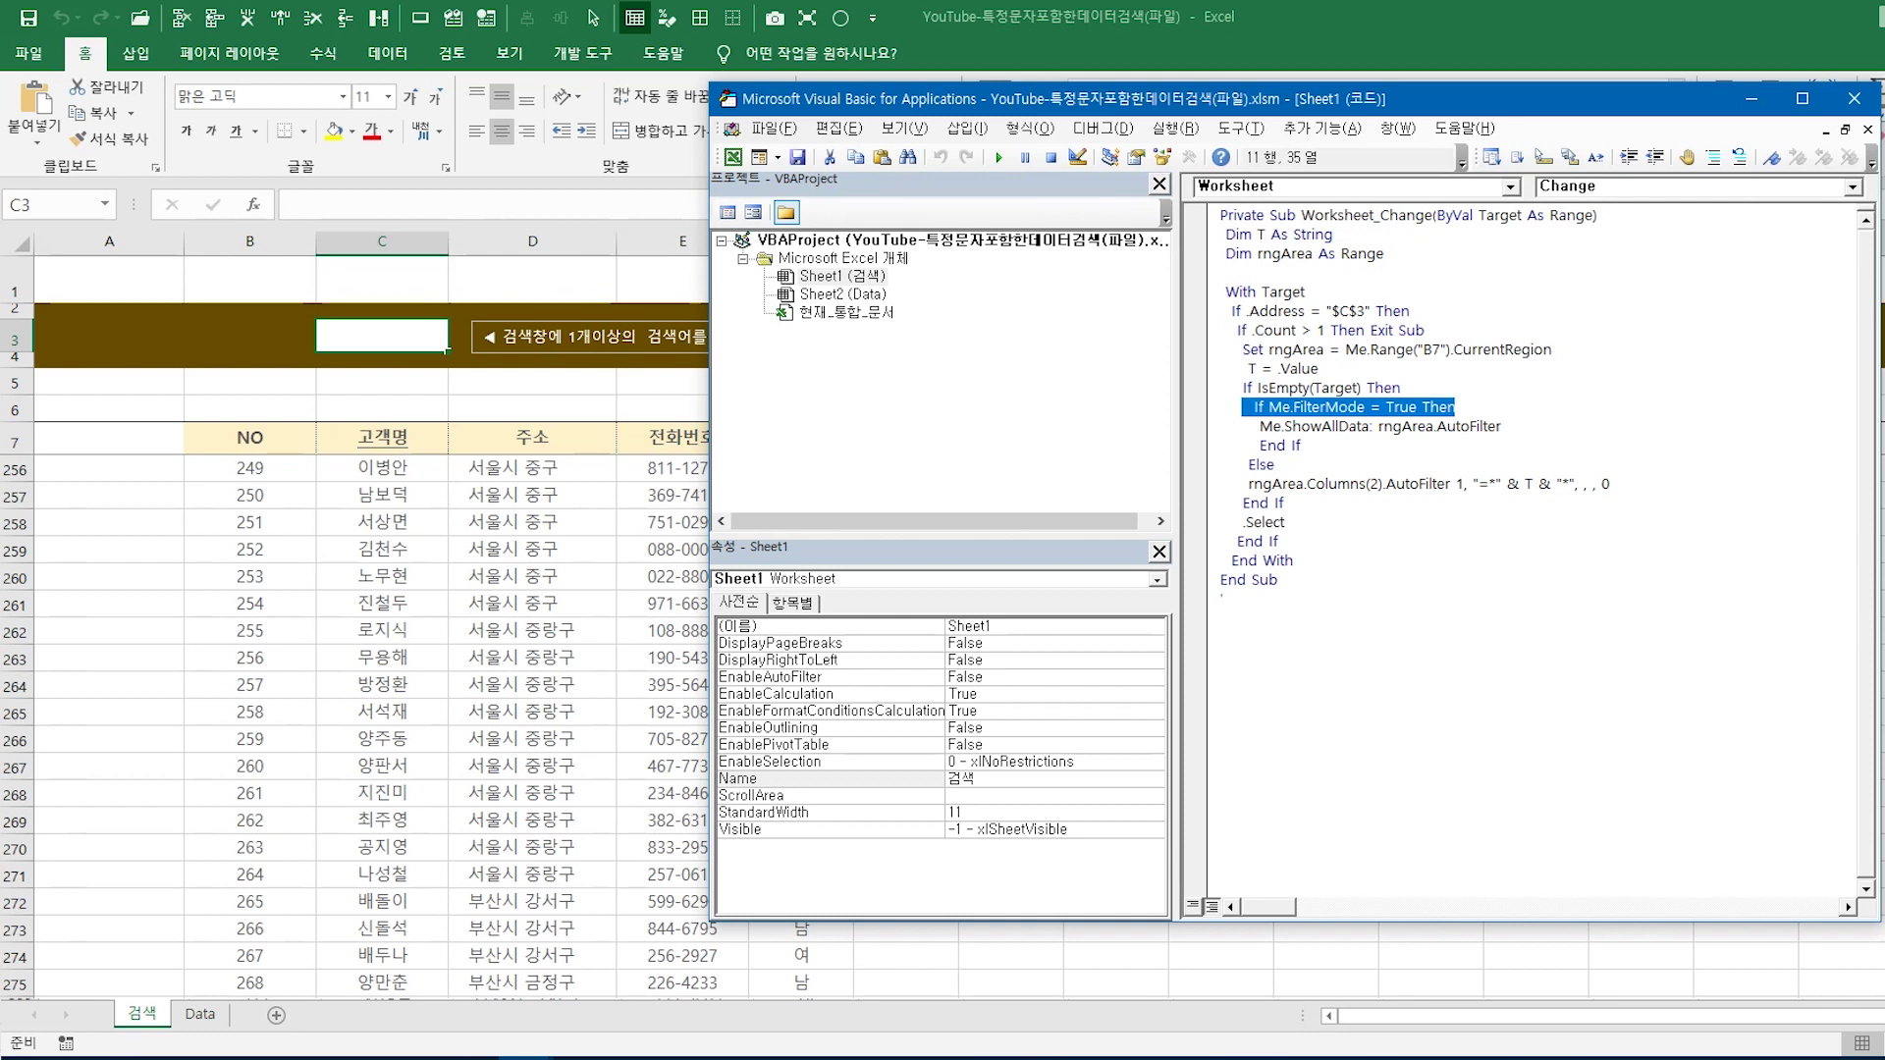
drag(1260, 426, 1500, 426)
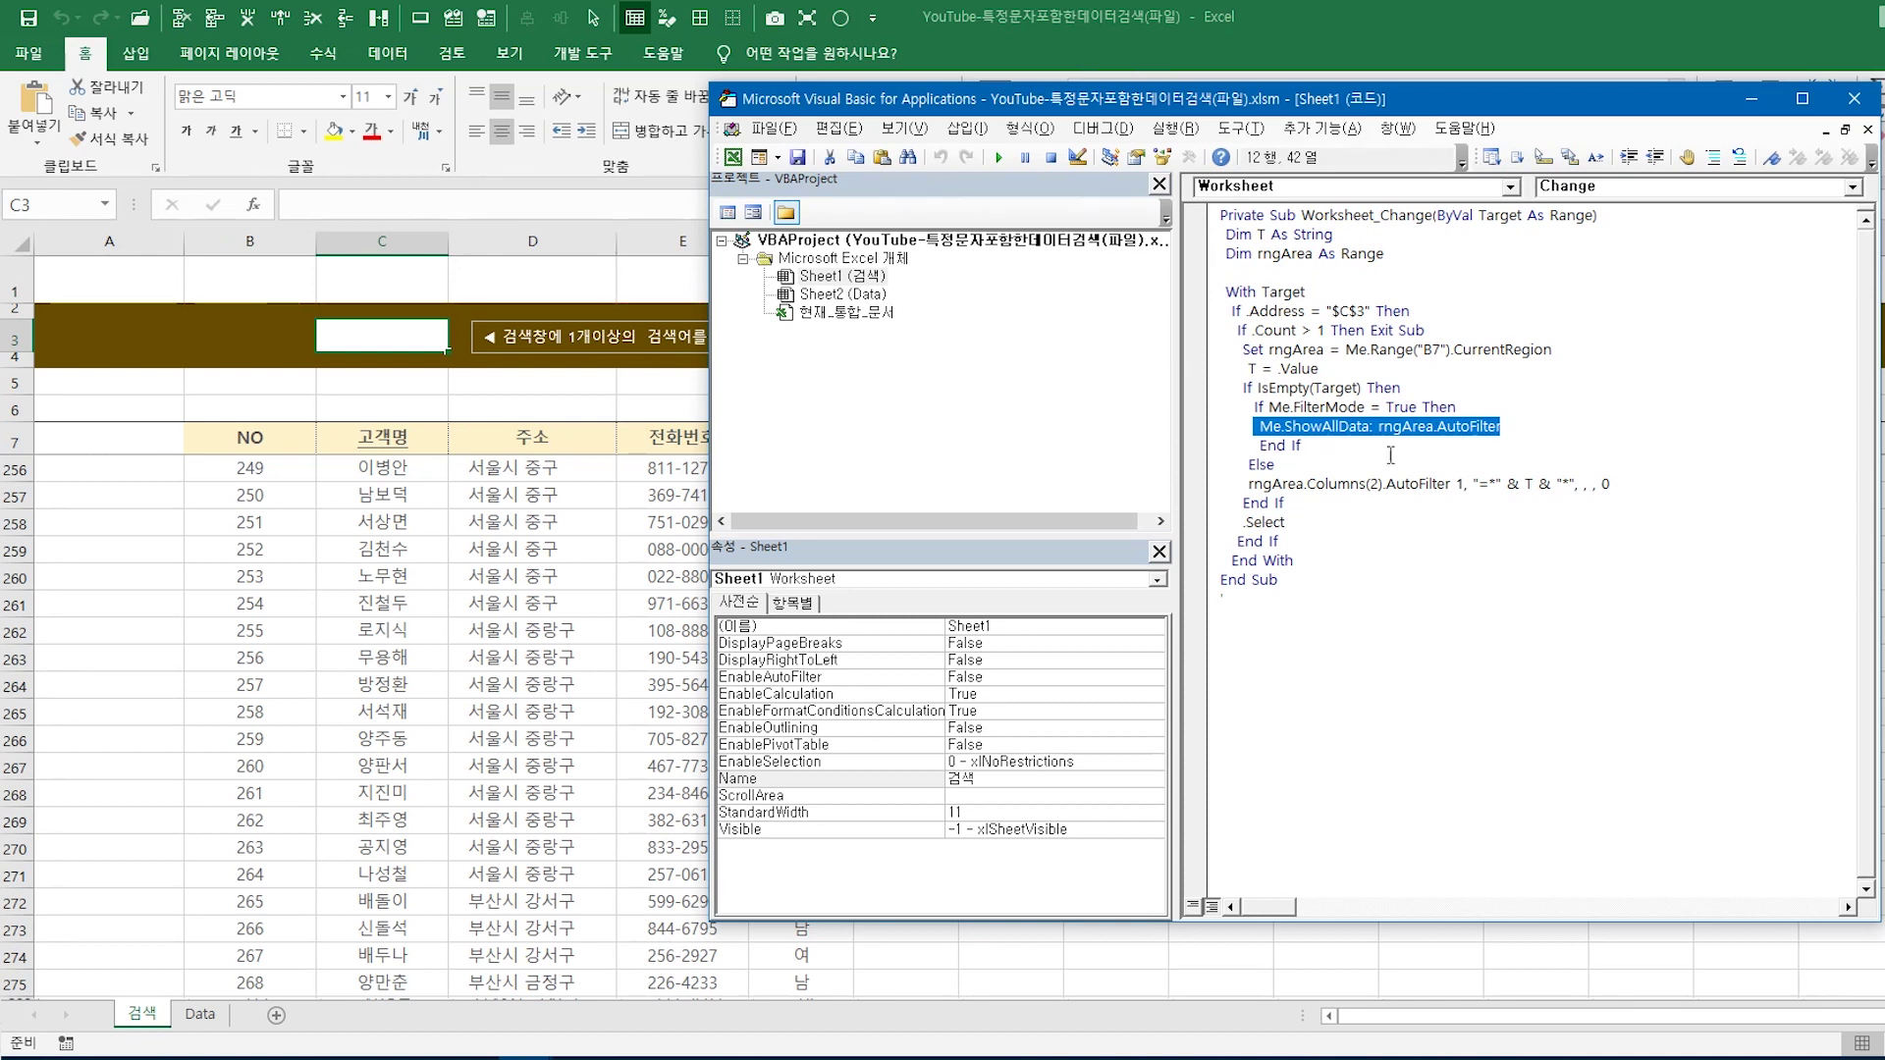
Step: Highlight the Else branch and the AutoFilter criteria line, then return to the sheet's 고객명 header
drag(1238, 464, 1273, 464)
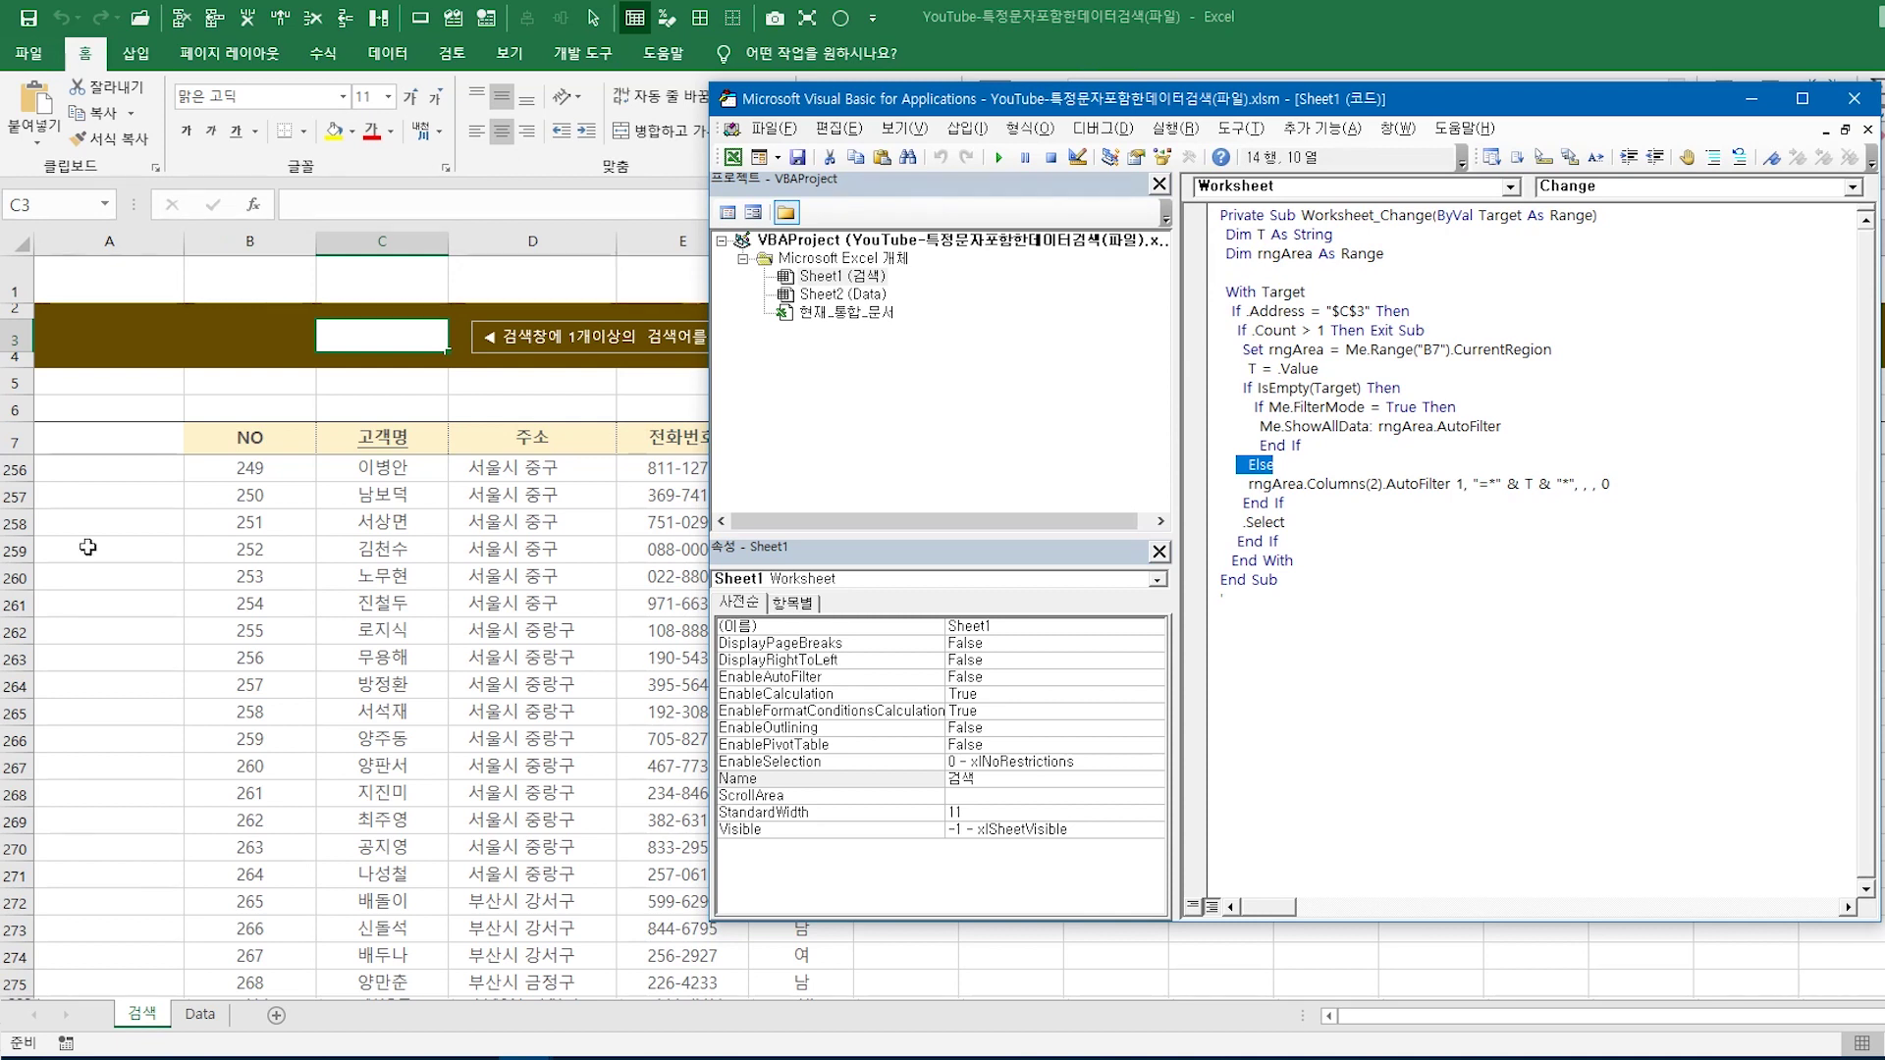
drag(1230, 484, 1608, 484)
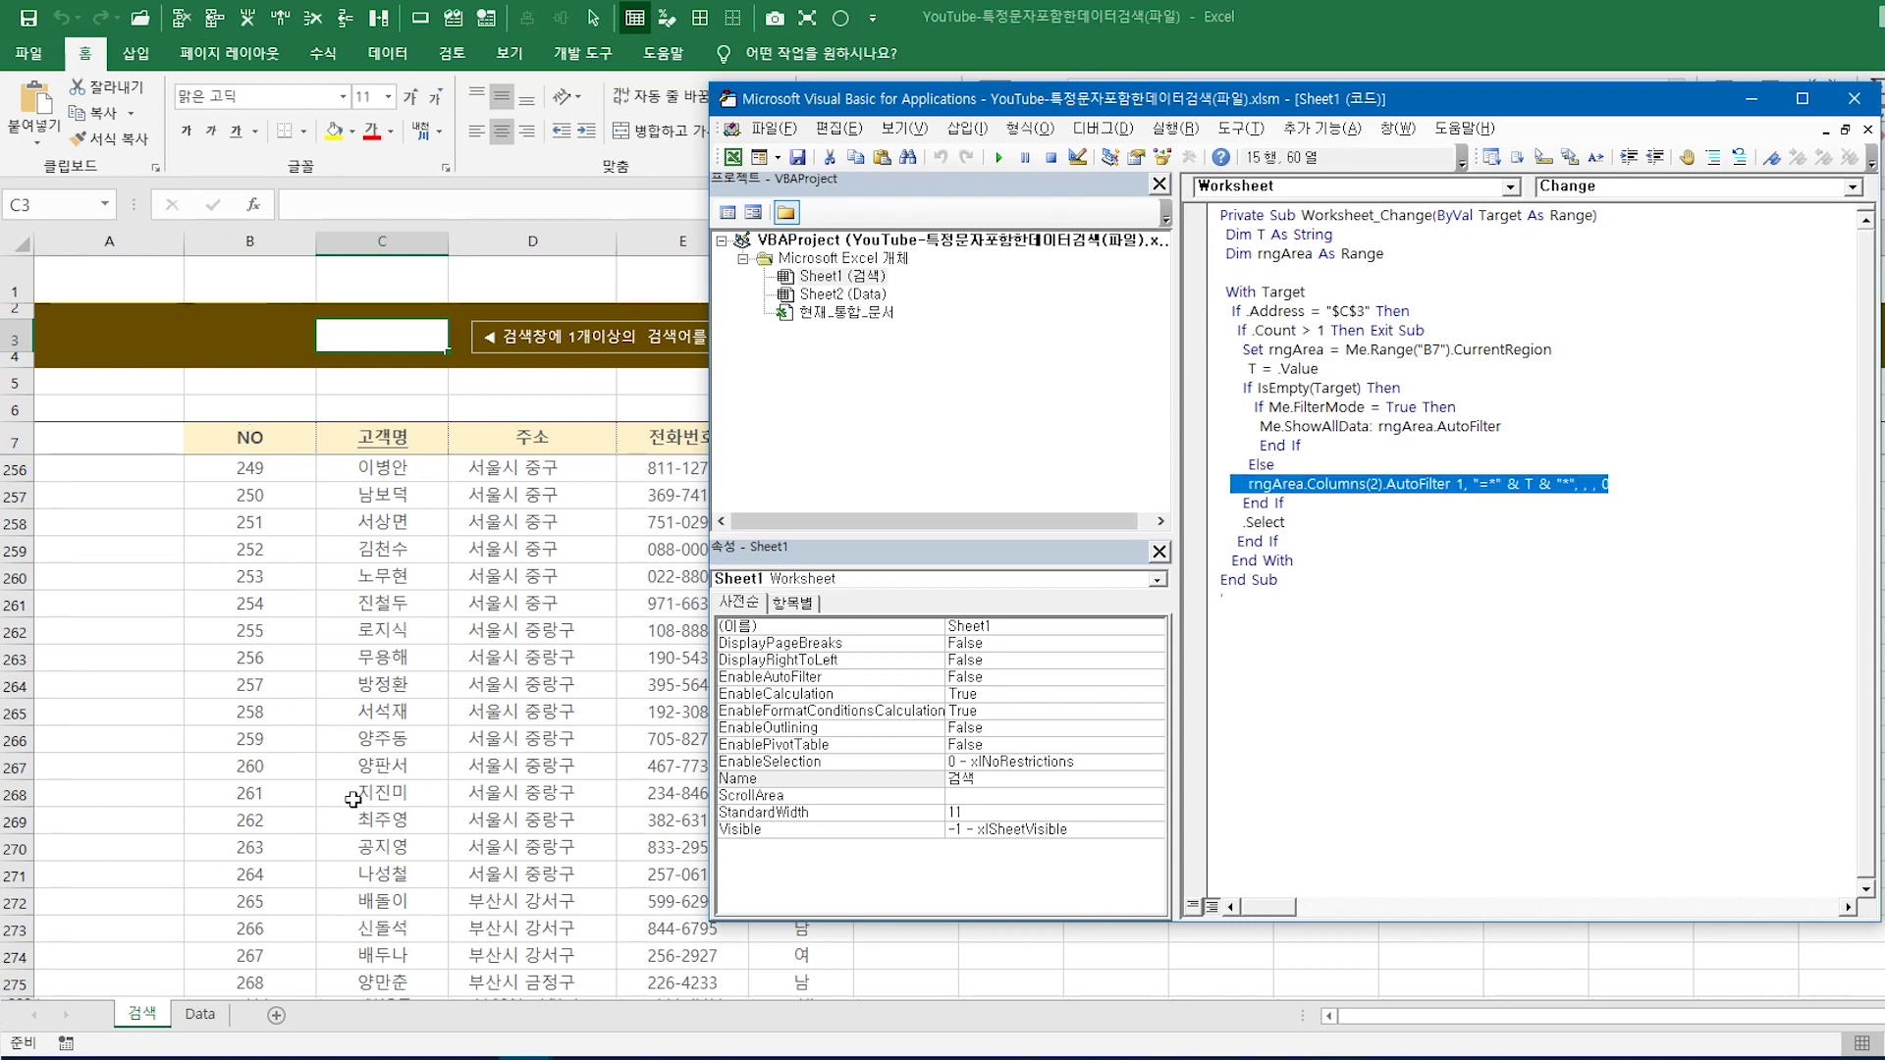
click(402, 439)
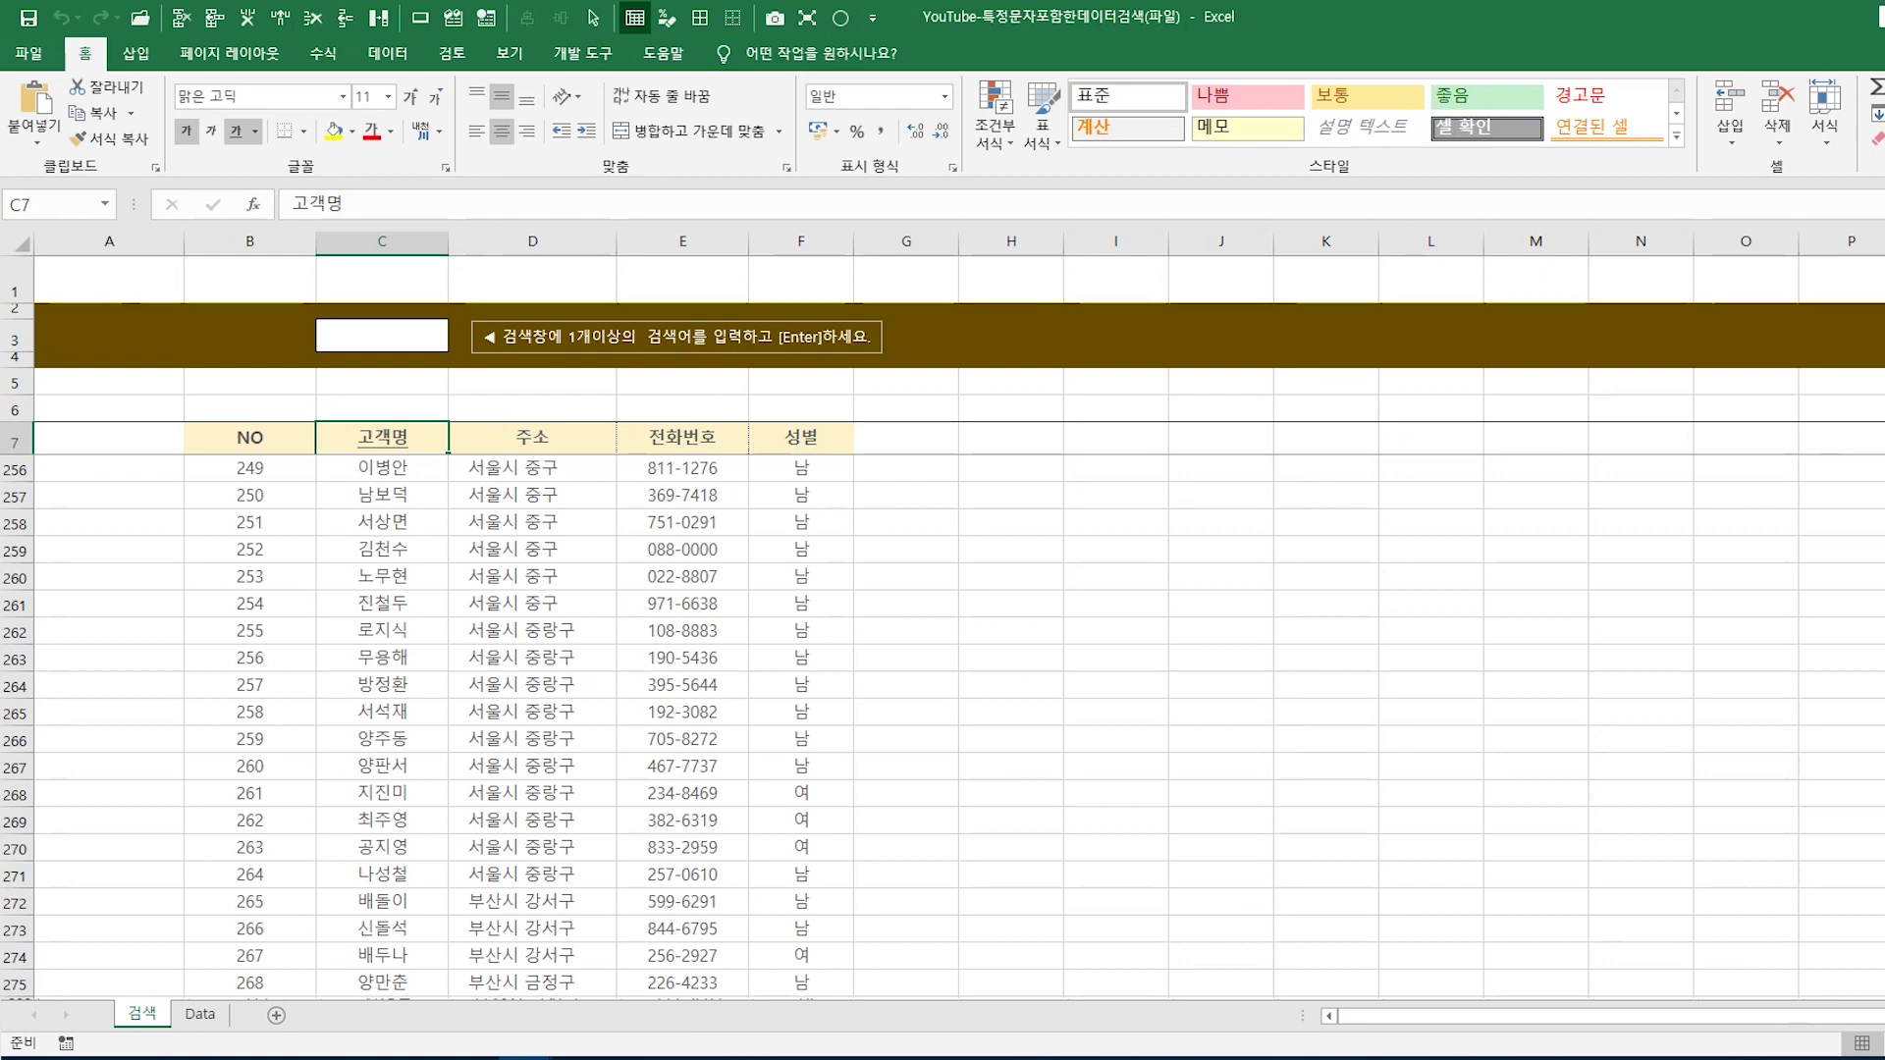
Step: Select the 0 ending the AutoFilter criteria line, then highlight the .Select line 17
click(454, 21)
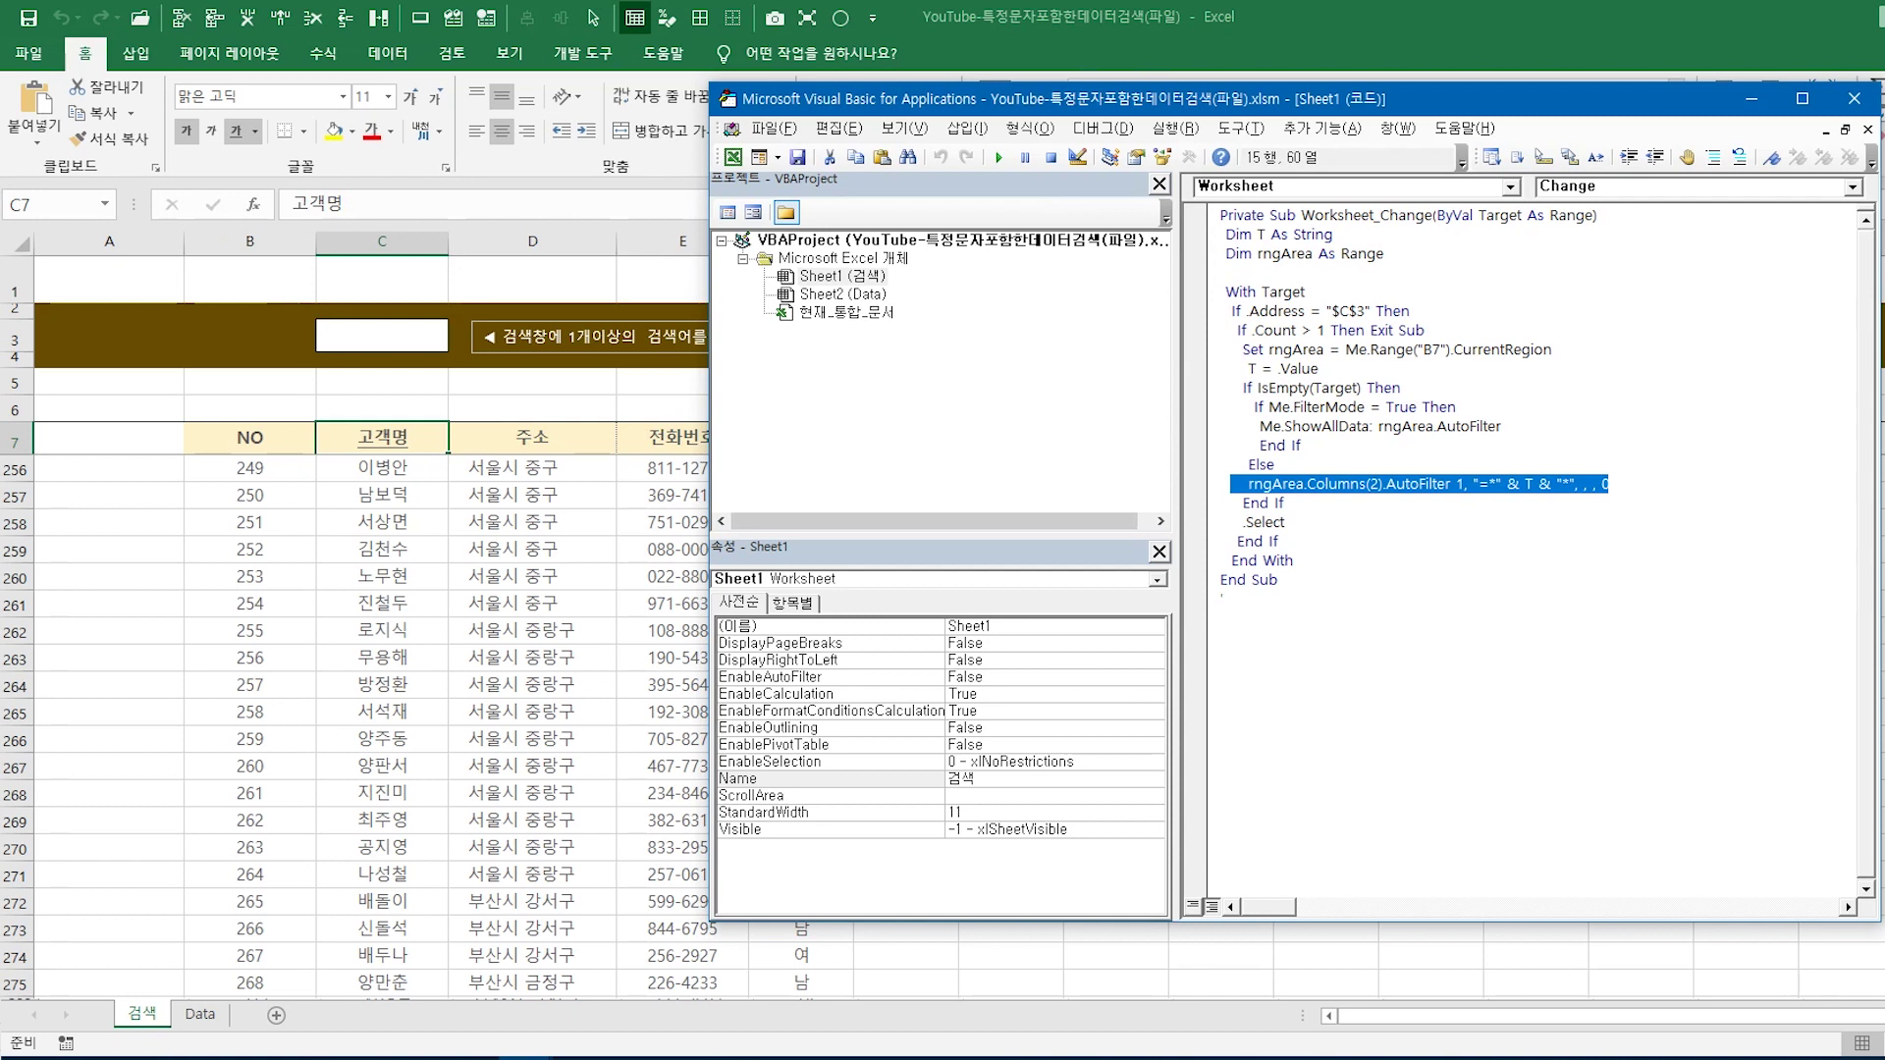
click(1570, 642)
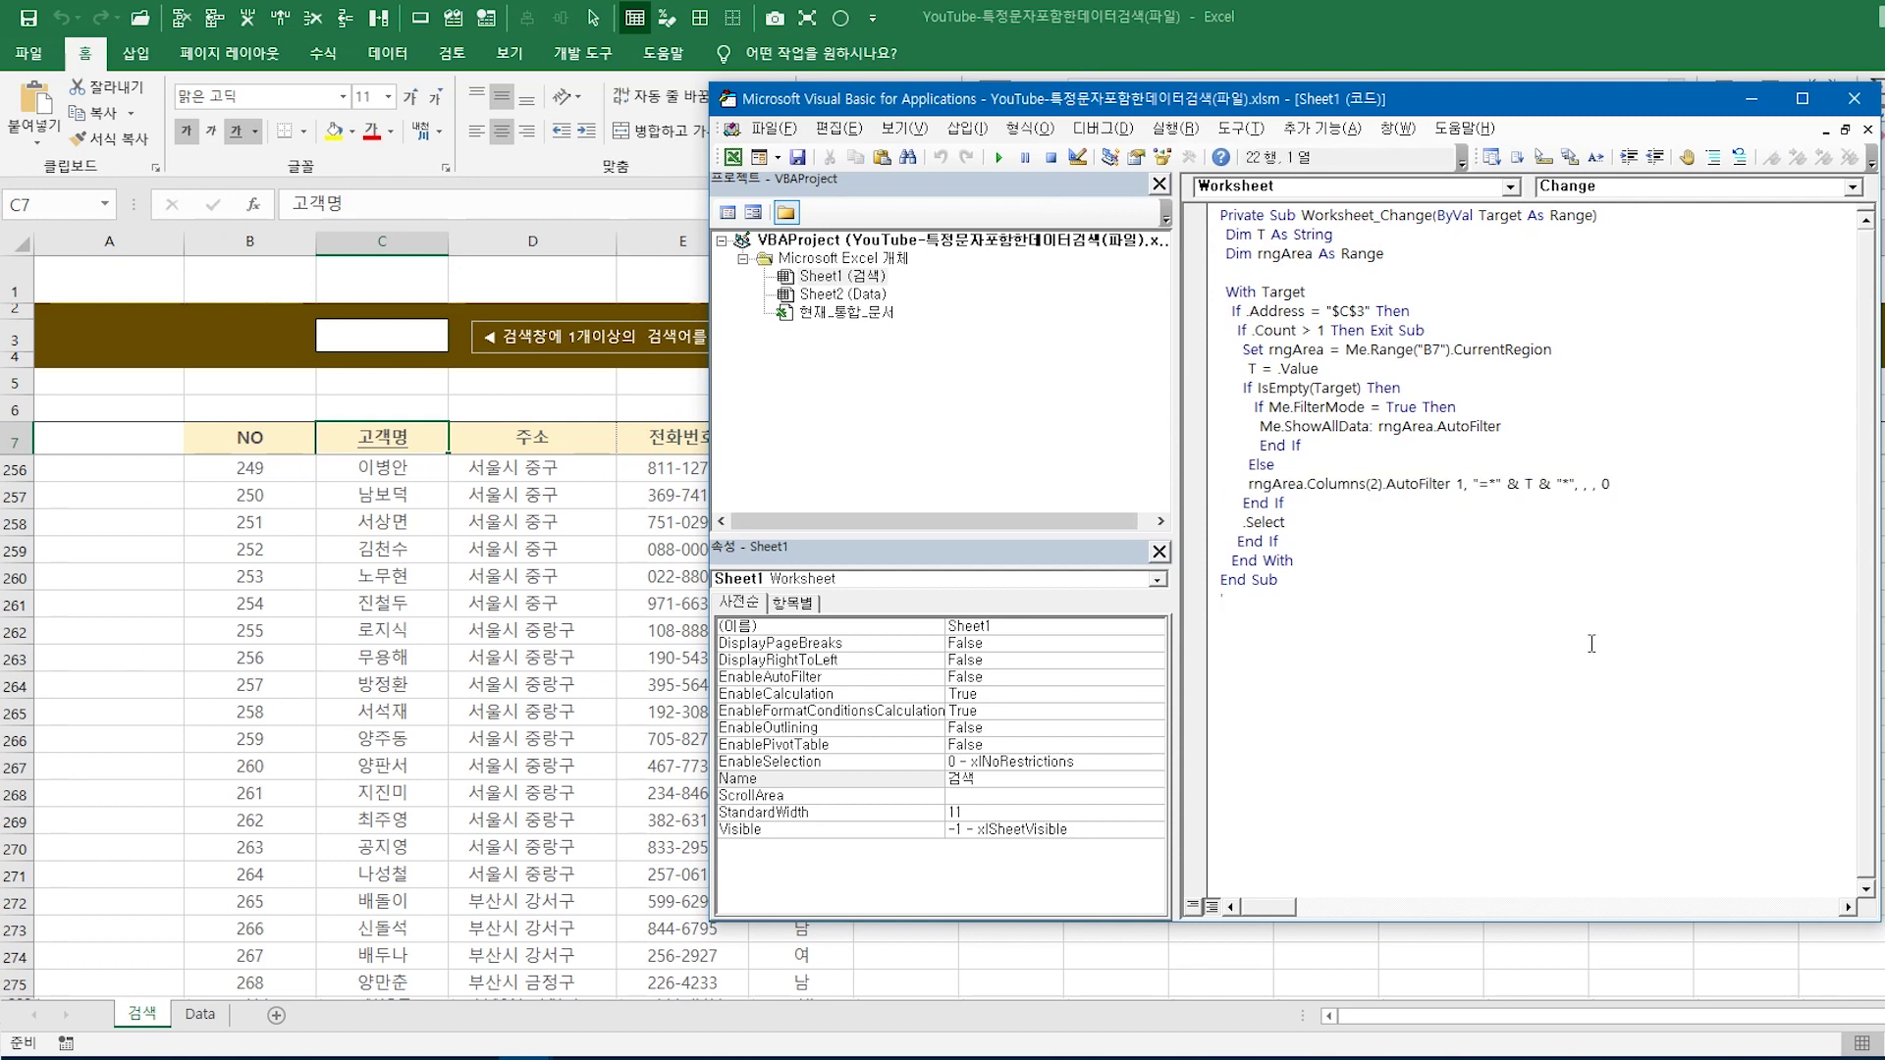
double_click(1604, 483)
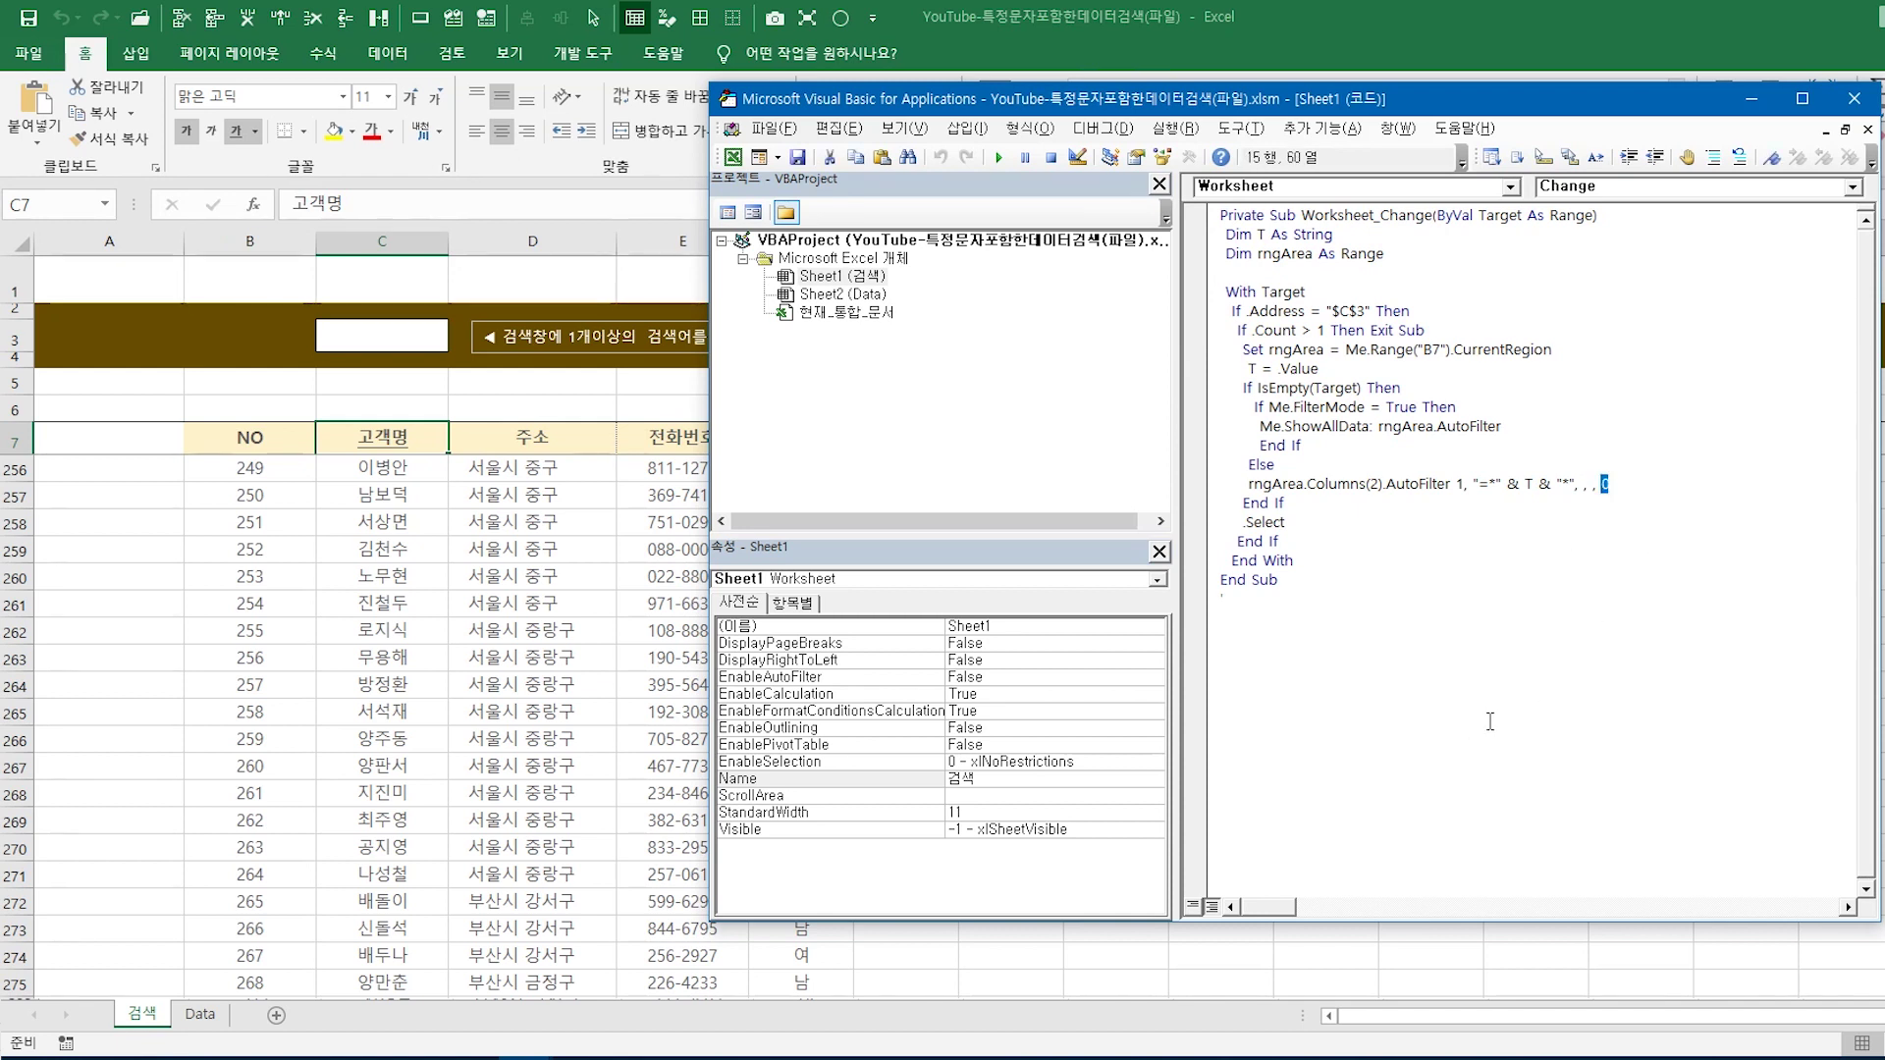
drag(1242, 522, 1282, 522)
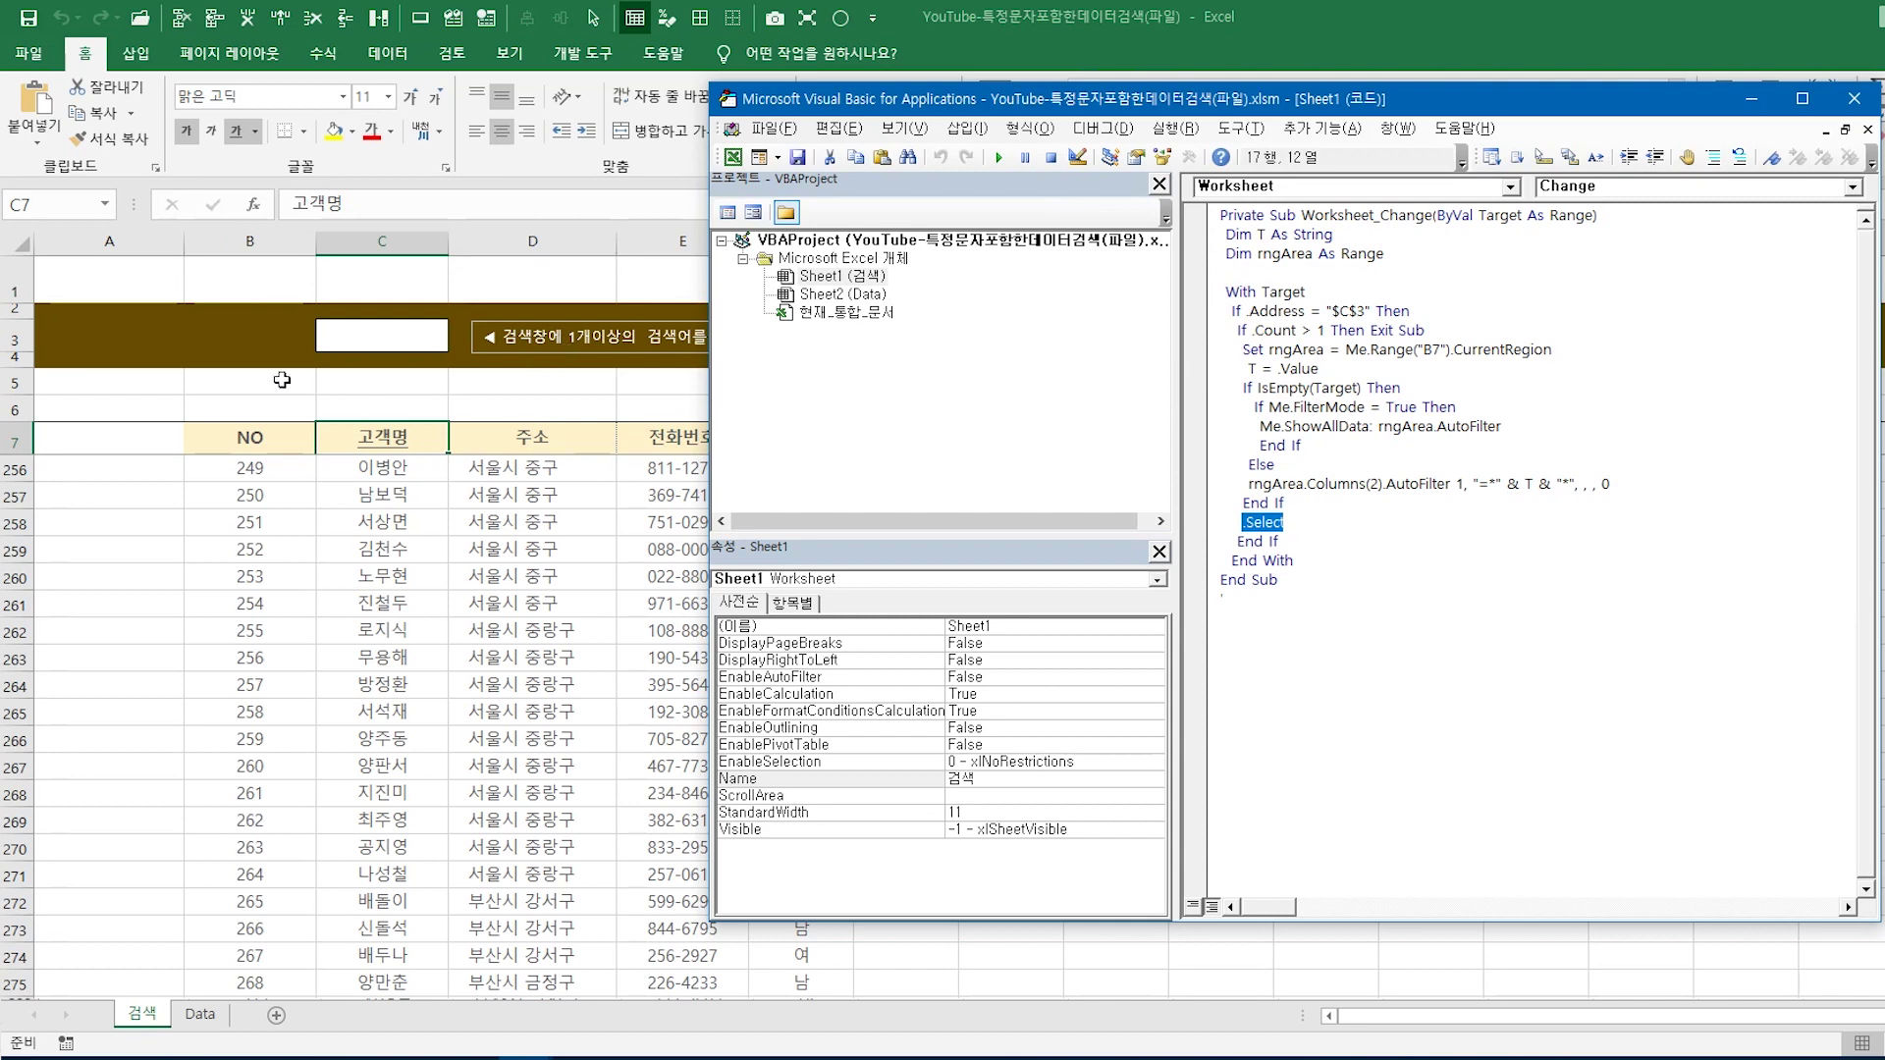
Step: Select C3, switch back to the code, and toggle a breakpoint beside End Sub
click(395, 339)
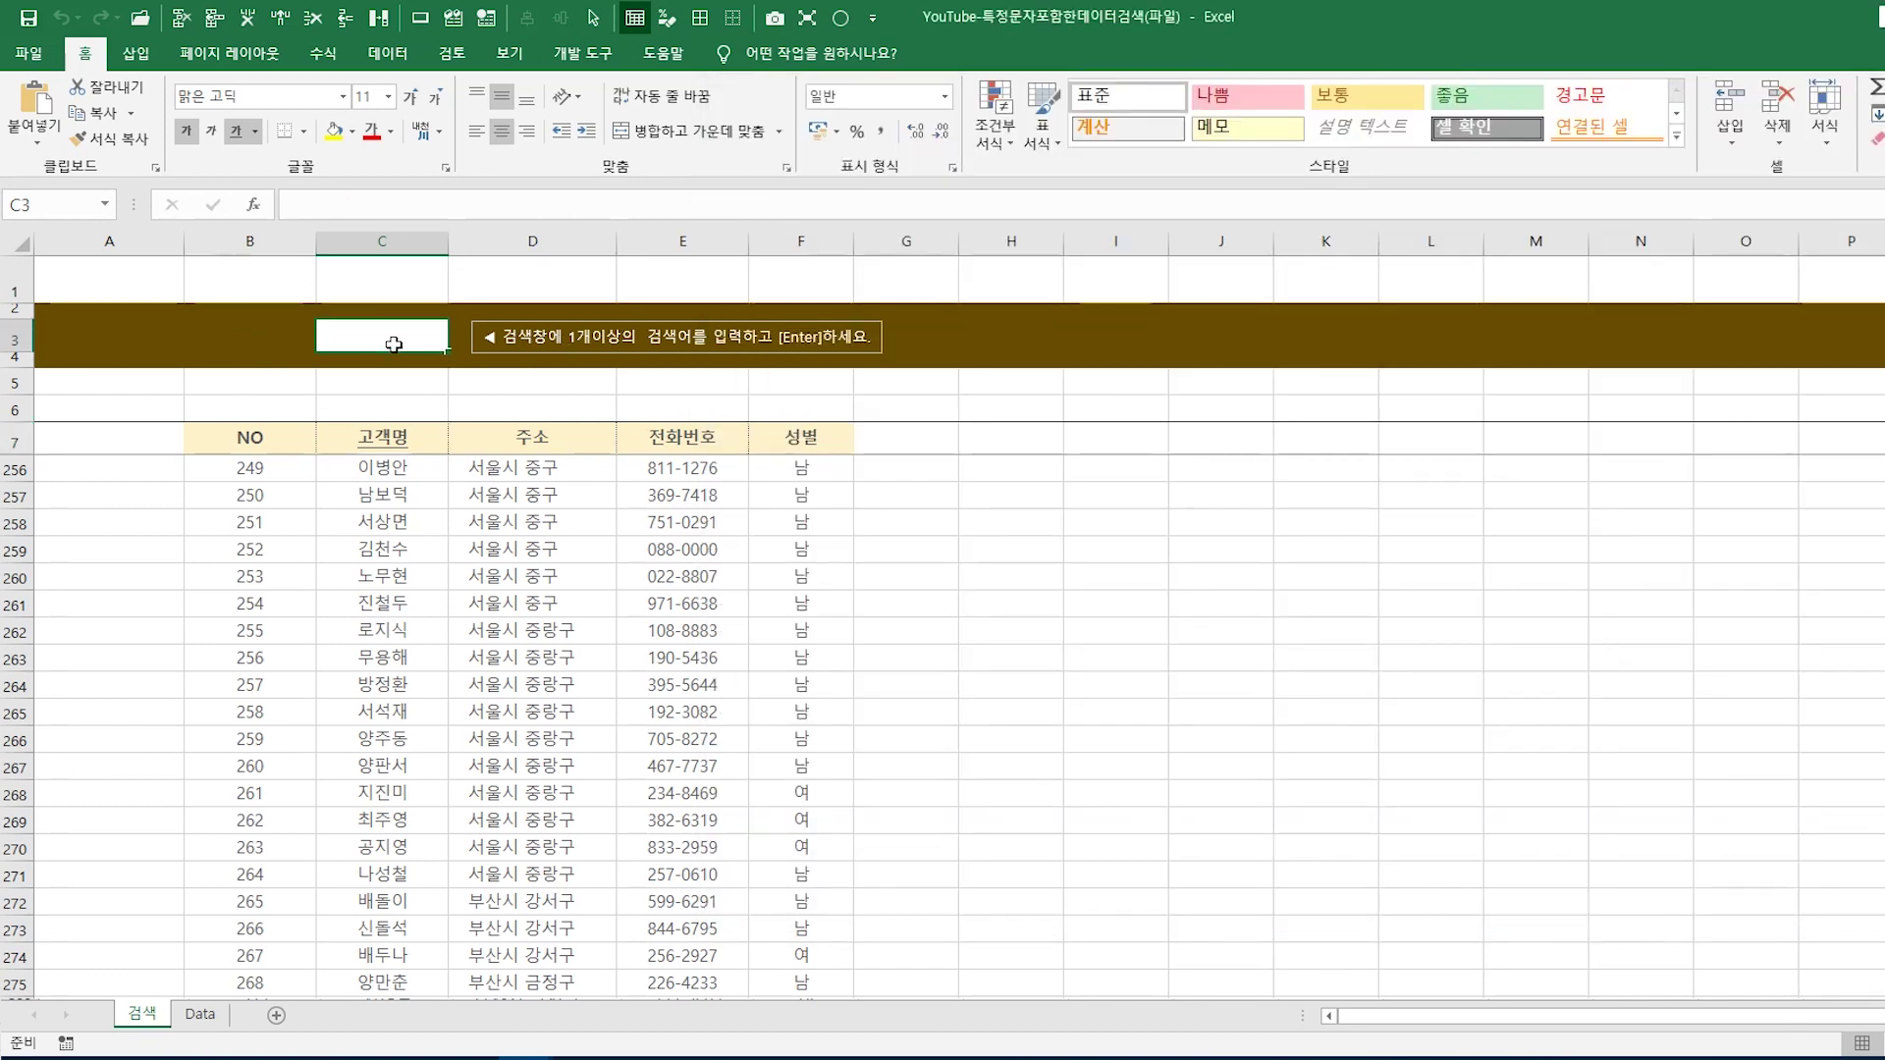
click(453, 18)
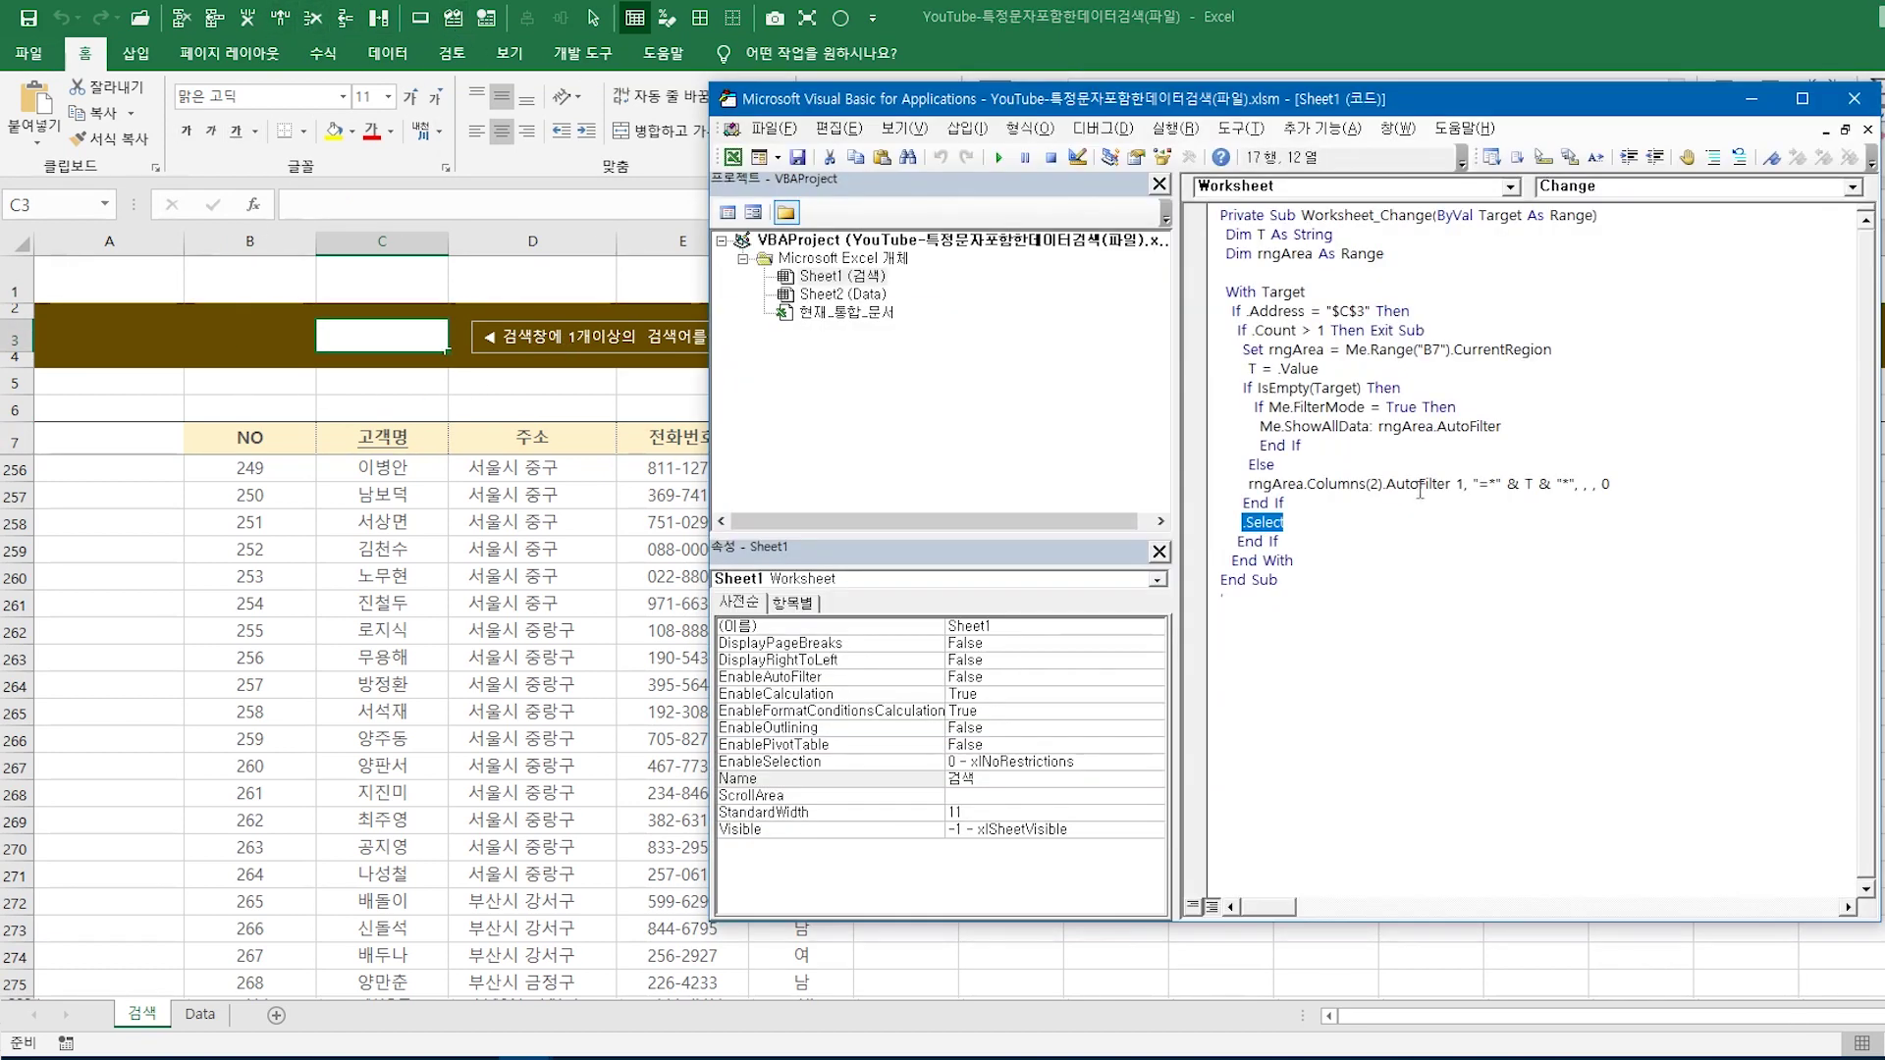
drag(1219, 579, 1276, 579)
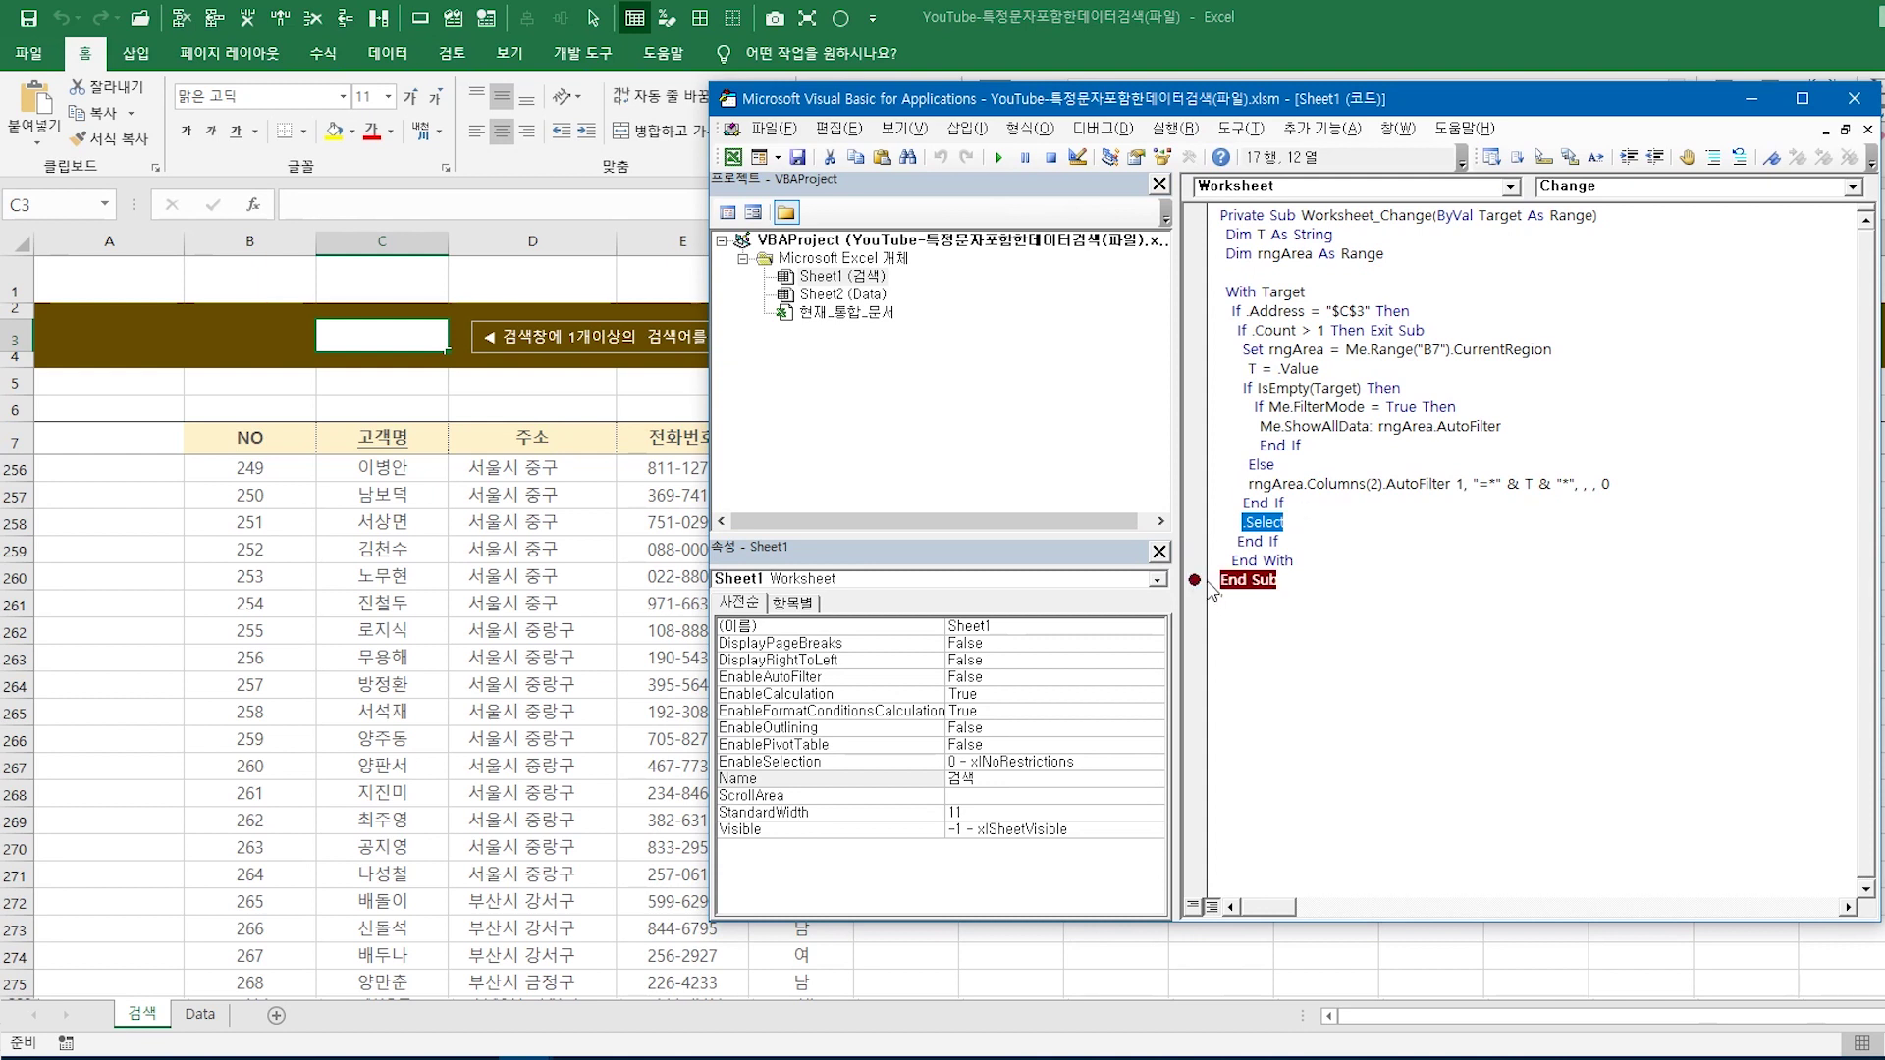